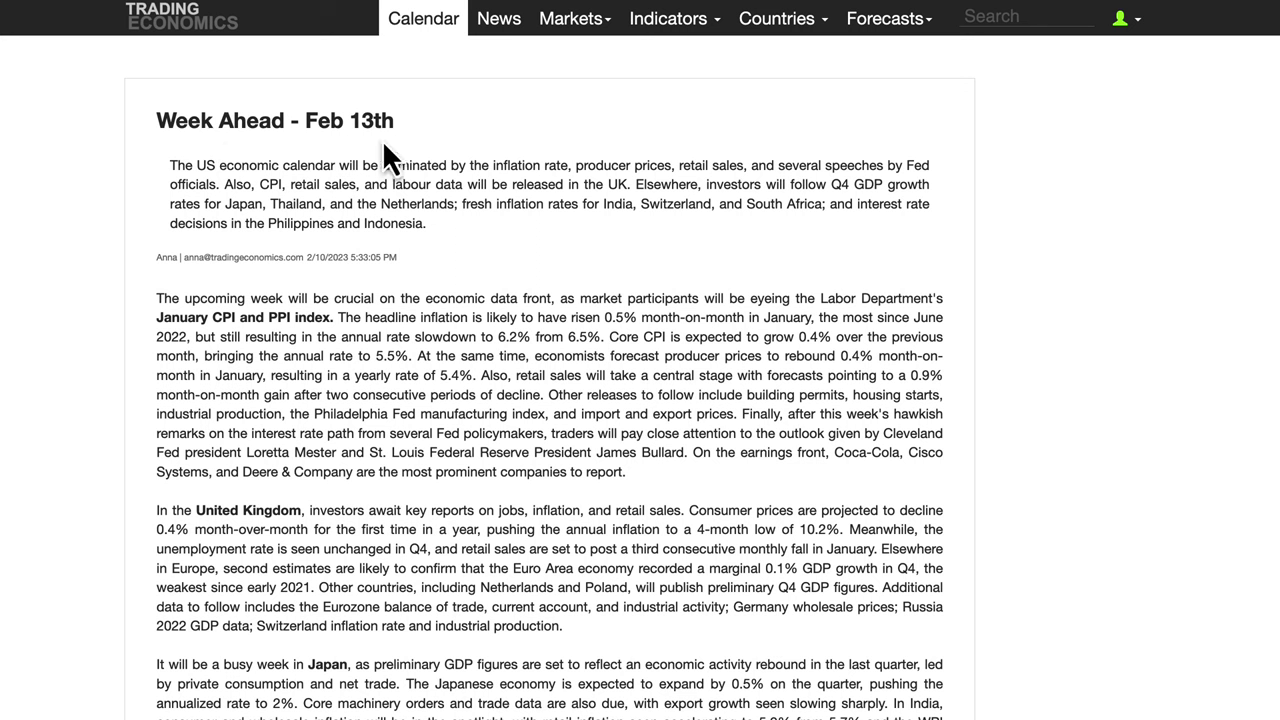
- Highlight the article body, then the opening summary on US inflation, producer prices and retail sales
{"action": "left_click_drag", "start_coordinate": [157, 296], "coordinate": [839, 458]}
{"action": "scroll", "coordinate": [763, 397], "scroll_direction": "up", "scroll_amount": 5}
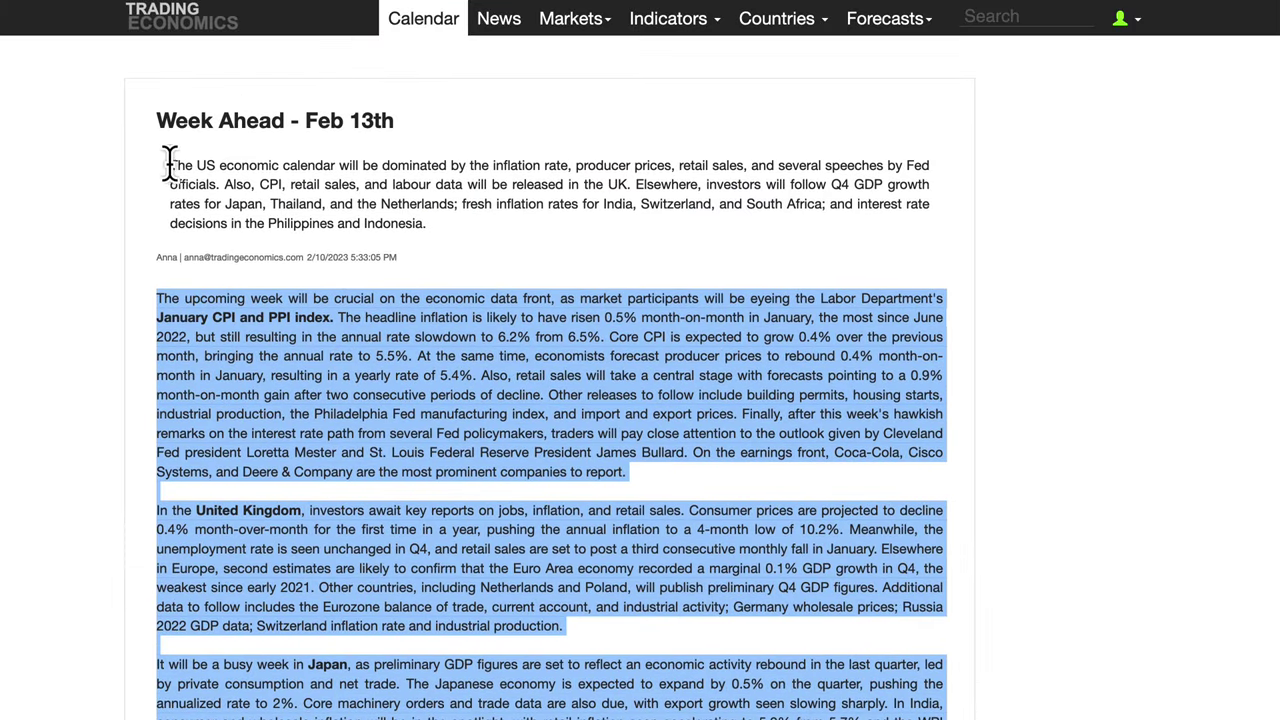
{"action": "left_click_drag", "start_coordinate": [168, 162], "coordinate": [418, 222]}
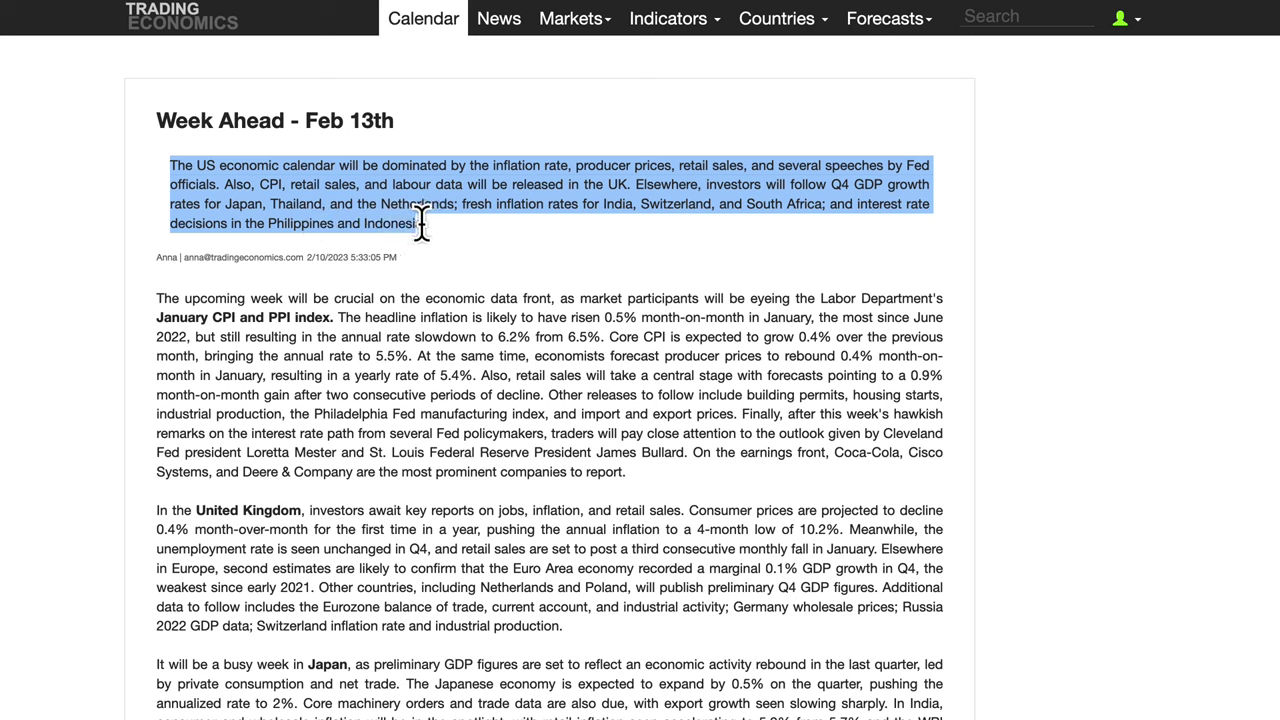
- Clear the summary highlight and select the Euro Area sentence on 0.1% Q4 GDP growth
{"action": "left_click", "coordinate": [491, 209]}
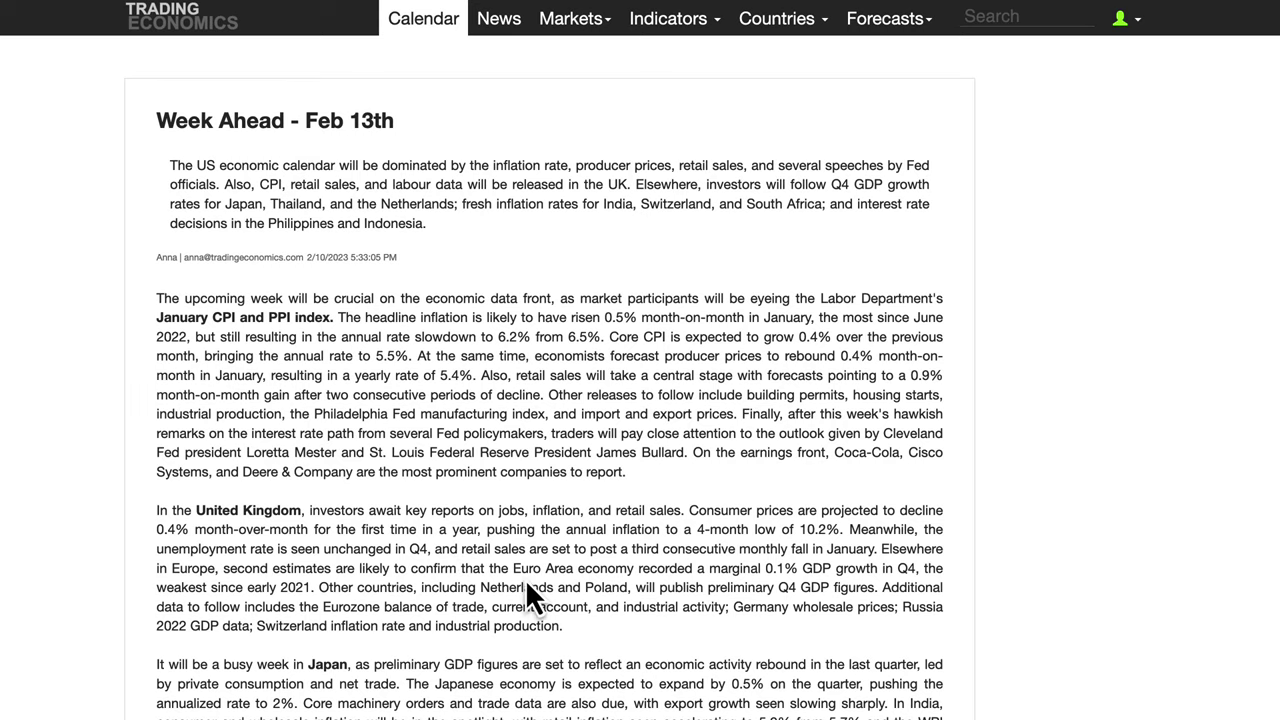
{"action": "scroll", "coordinate": [527, 590], "scroll_direction": "down", "scroll_amount": 1}
{"action": "left_click_drag", "start_coordinate": [880, 487], "coordinate": [919, 507]}
{"action": "scroll", "coordinate": [969, 511], "scroll_direction": "up", "scroll_amount": 1}
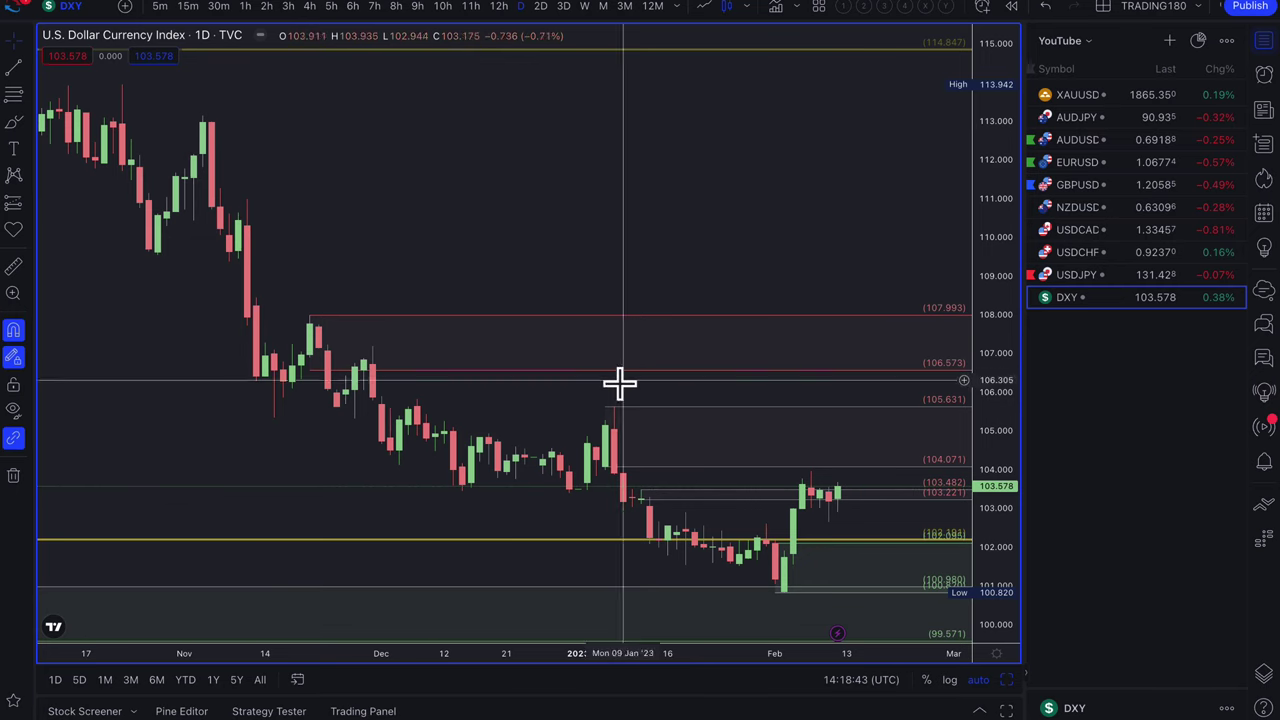
- Zoom and pan the DXY daily chart, then bring up the Bloomberg bonds bear-market article
{"action": "scroll", "coordinate": [800, 403], "scroll_direction": "up", "scroll_amount": 5}
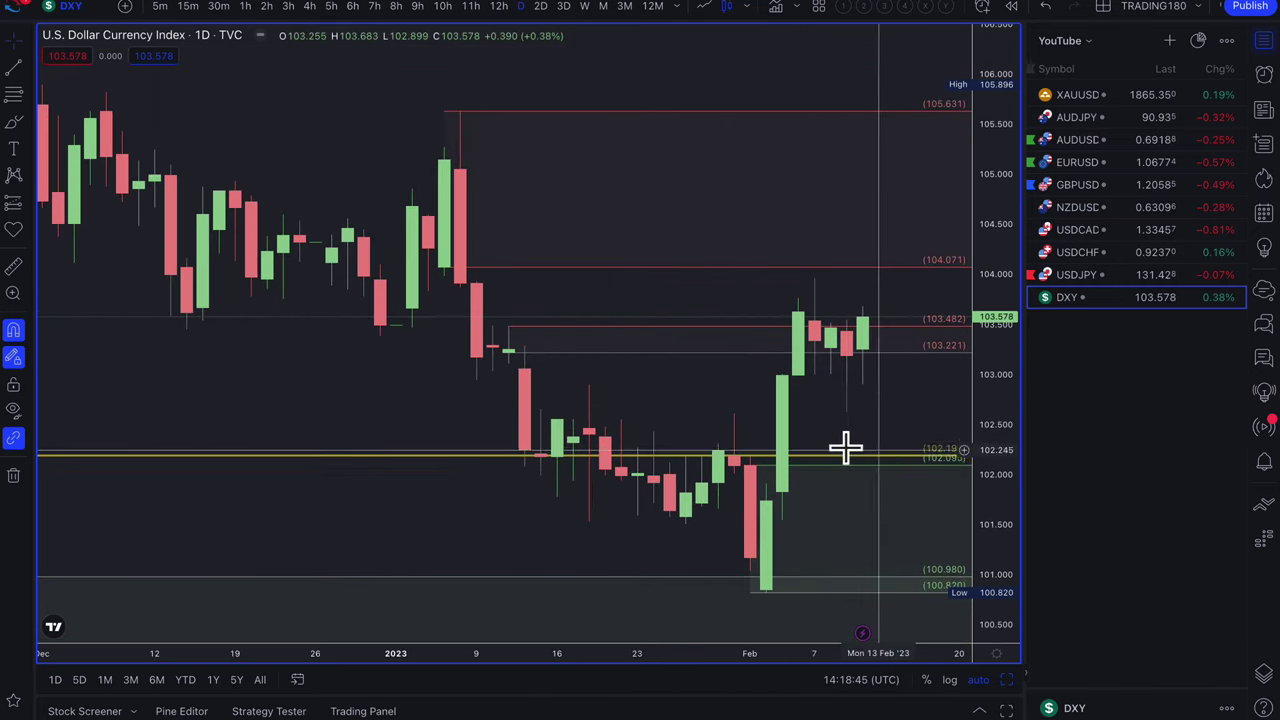
{"action": "scroll", "coordinate": [860, 410], "scroll_direction": "right", "scroll_amount": 3}
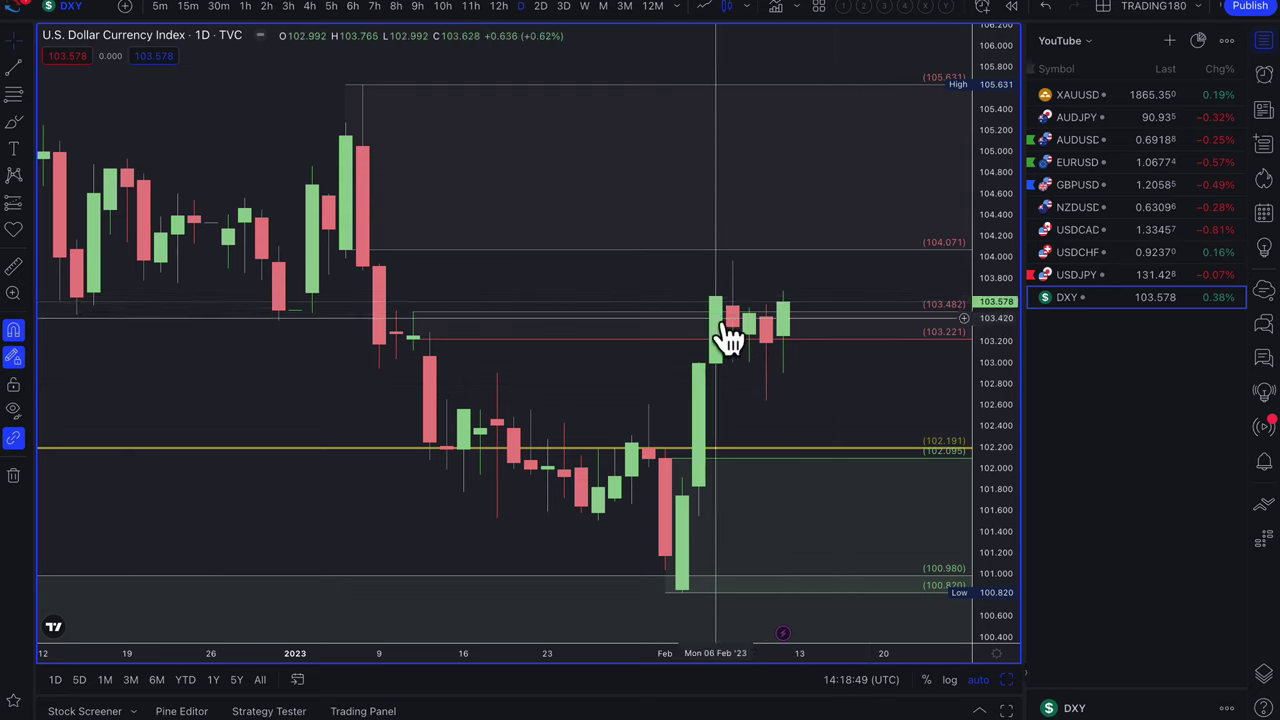
{"action": "scroll", "coordinate": [826, 362], "scroll_direction": "down", "scroll_amount": 2}
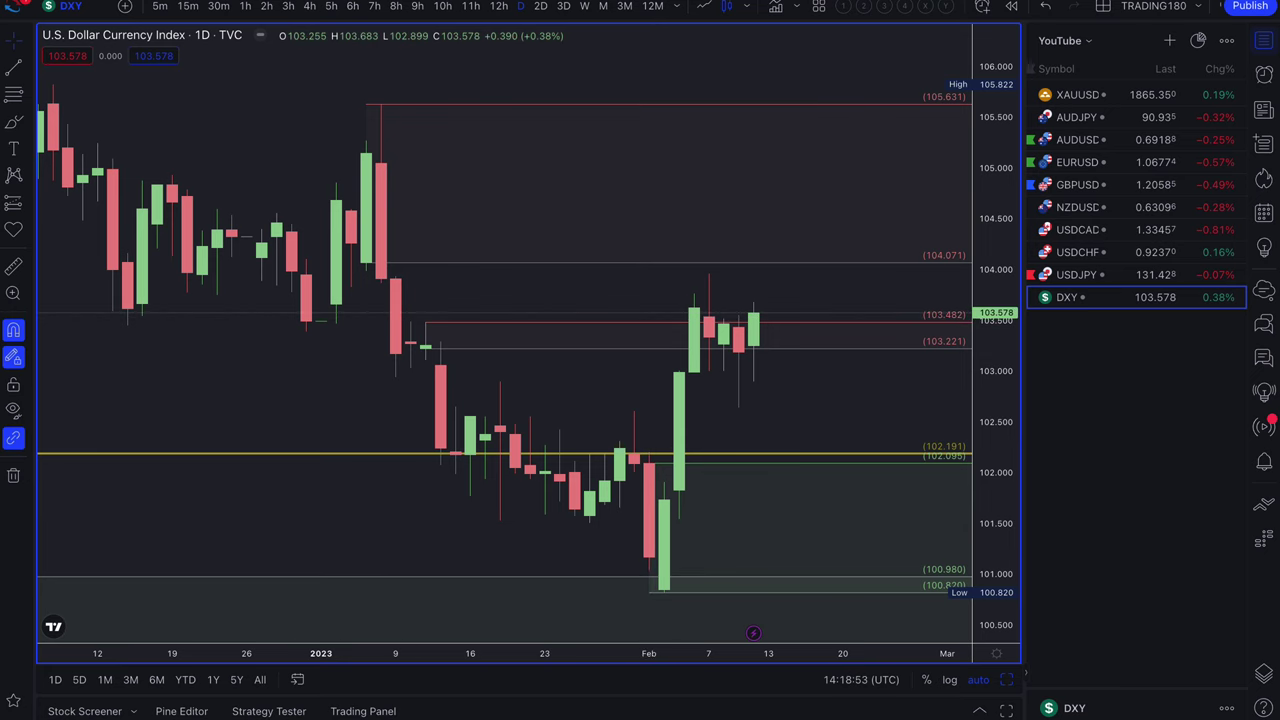
{"action": "left_click", "coordinate": [287, 3]}
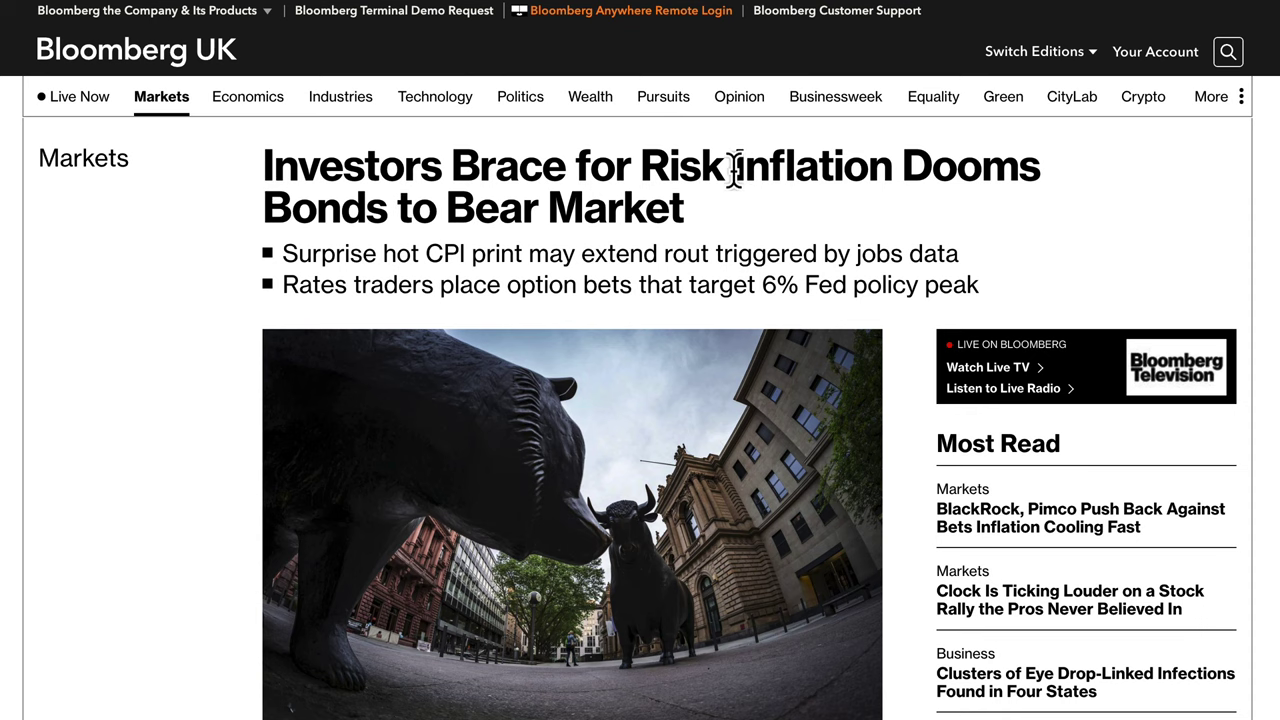
- Highlight the headline, then the two bullets on the hot CPI print and 6% Fed-peak bets
{"action": "left_click_drag", "start_coordinate": [723, 171], "coordinate": [723, 237]}
{"action": "left_click", "coordinate": [275, 167]}
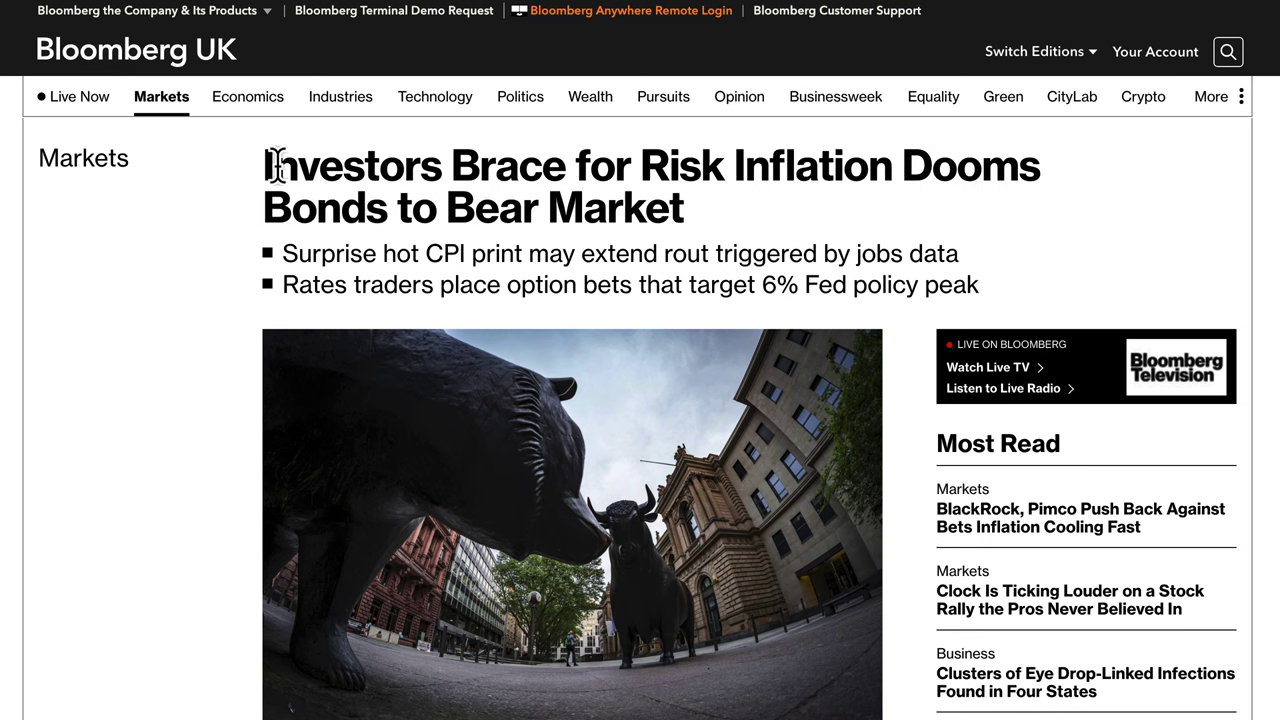
{"action": "left_click_drag", "start_coordinate": [276, 167], "coordinate": [682, 208]}
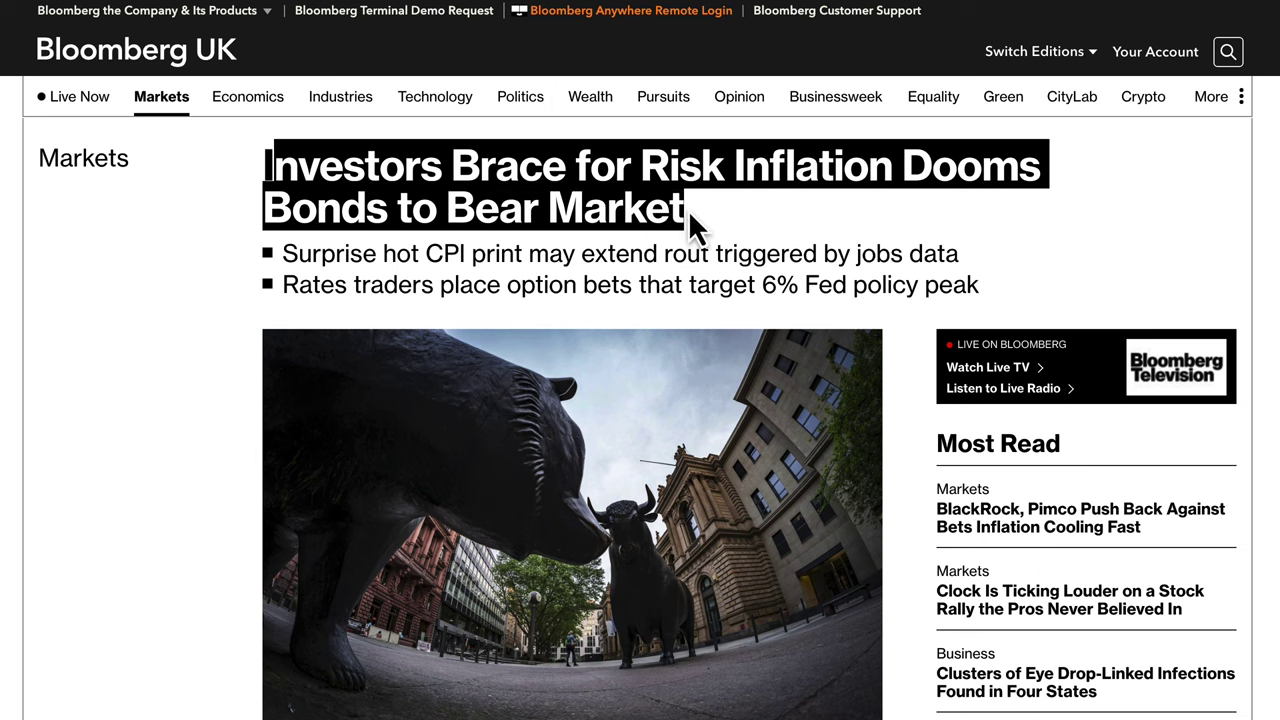
{"action": "left_click_drag", "start_coordinate": [362, 253], "coordinate": [990, 286]}
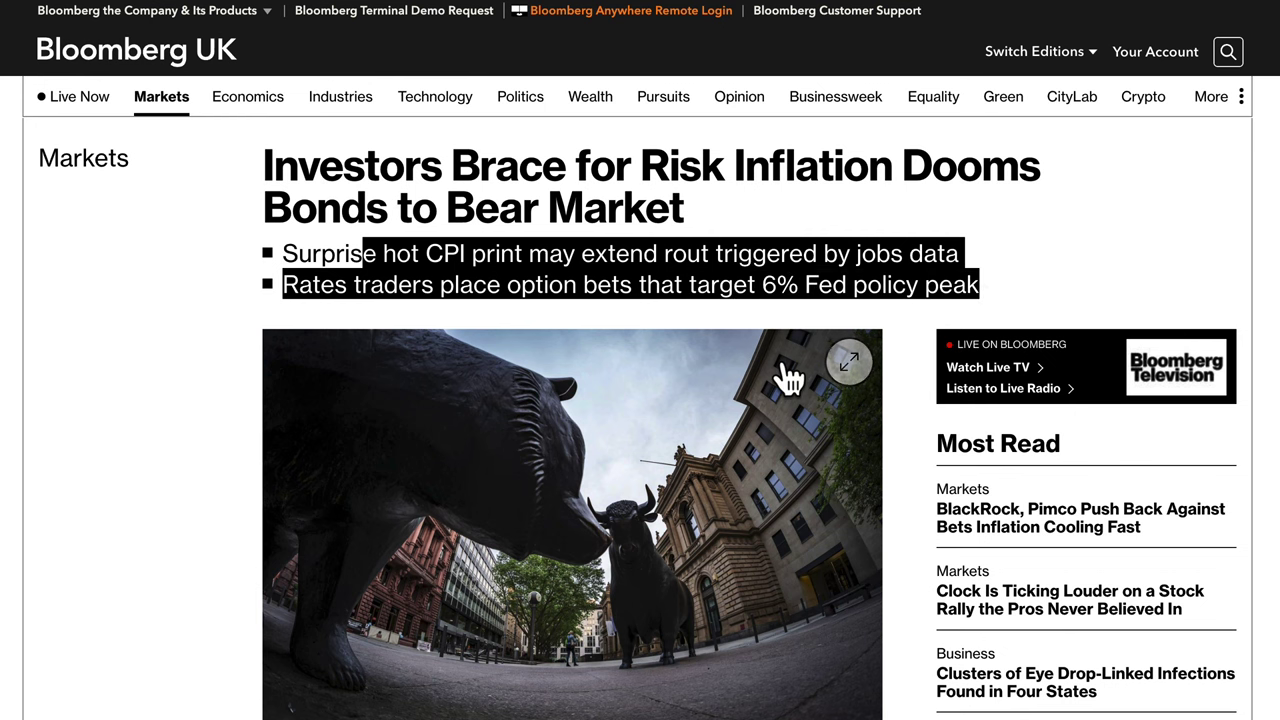
{"action": "scroll", "coordinate": [790, 378], "scroll_direction": "down", "scroll_amount": 5}
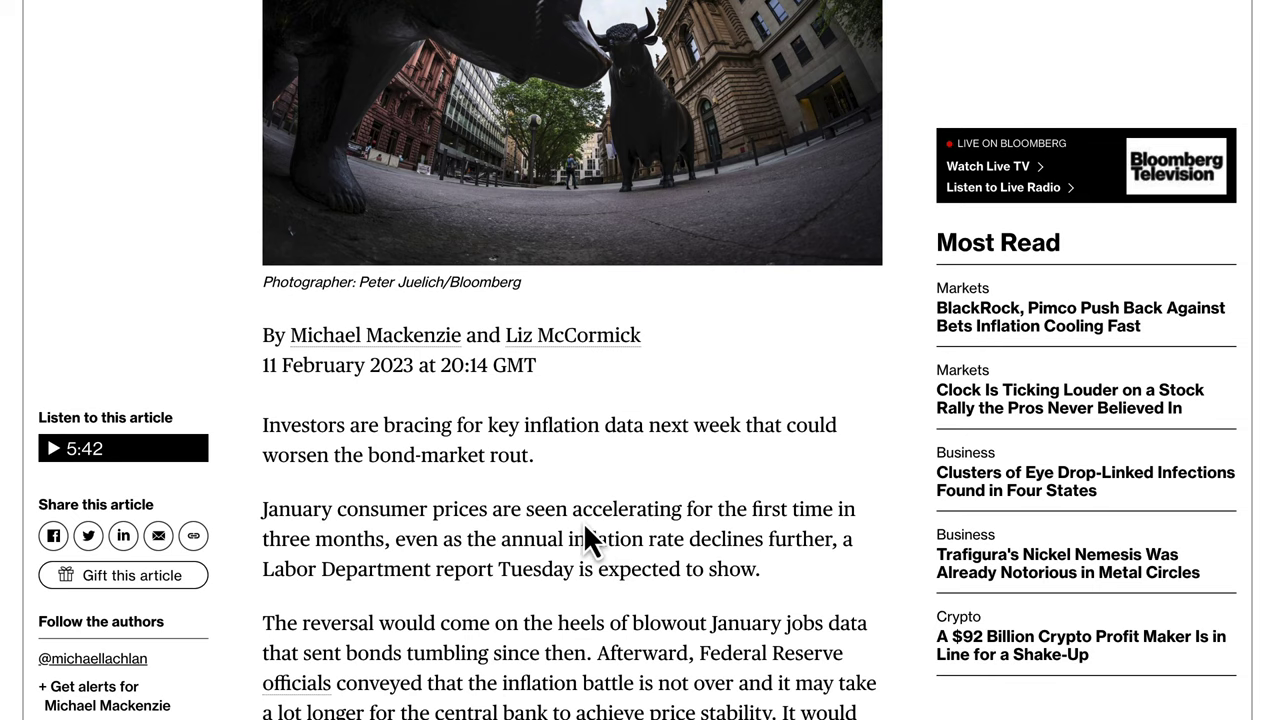
- Deselect the bullets and scroll to the body about bracing for next week's inflation data
{"action": "scroll", "coordinate": [583, 522], "scroll_direction": "up", "scroll_amount": 3}
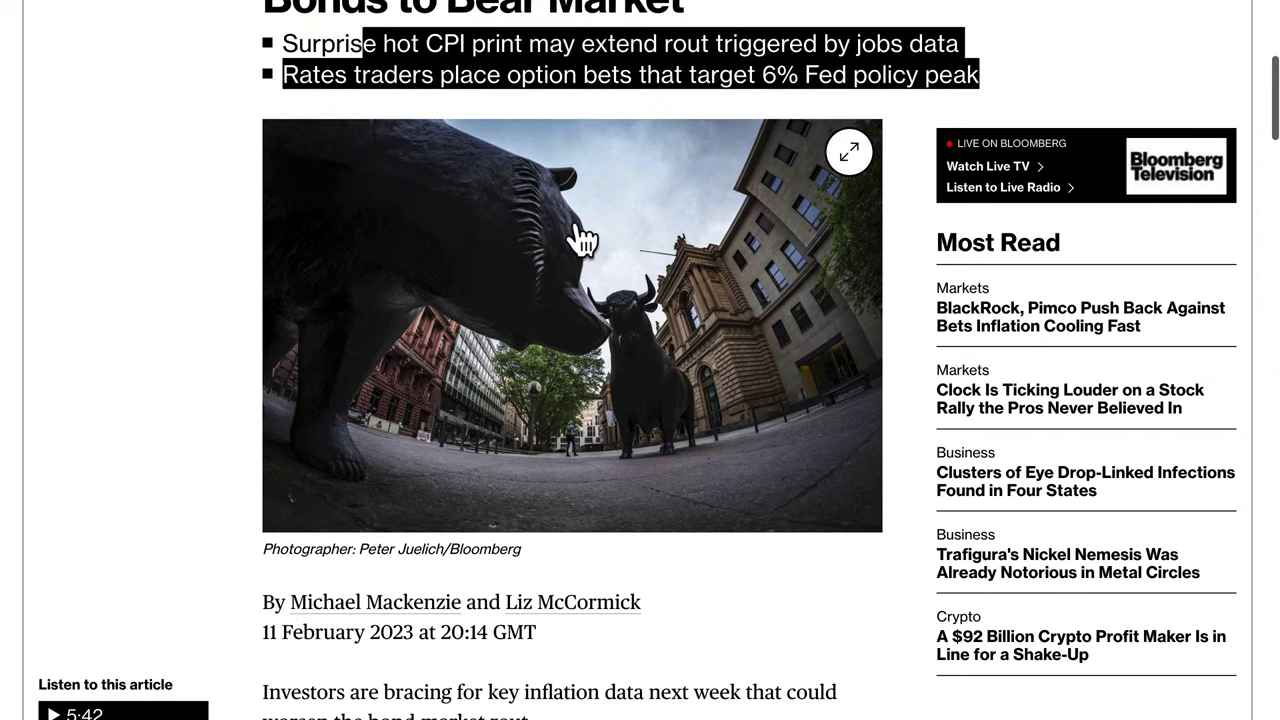
{"action": "left_click", "coordinate": [608, 108]}
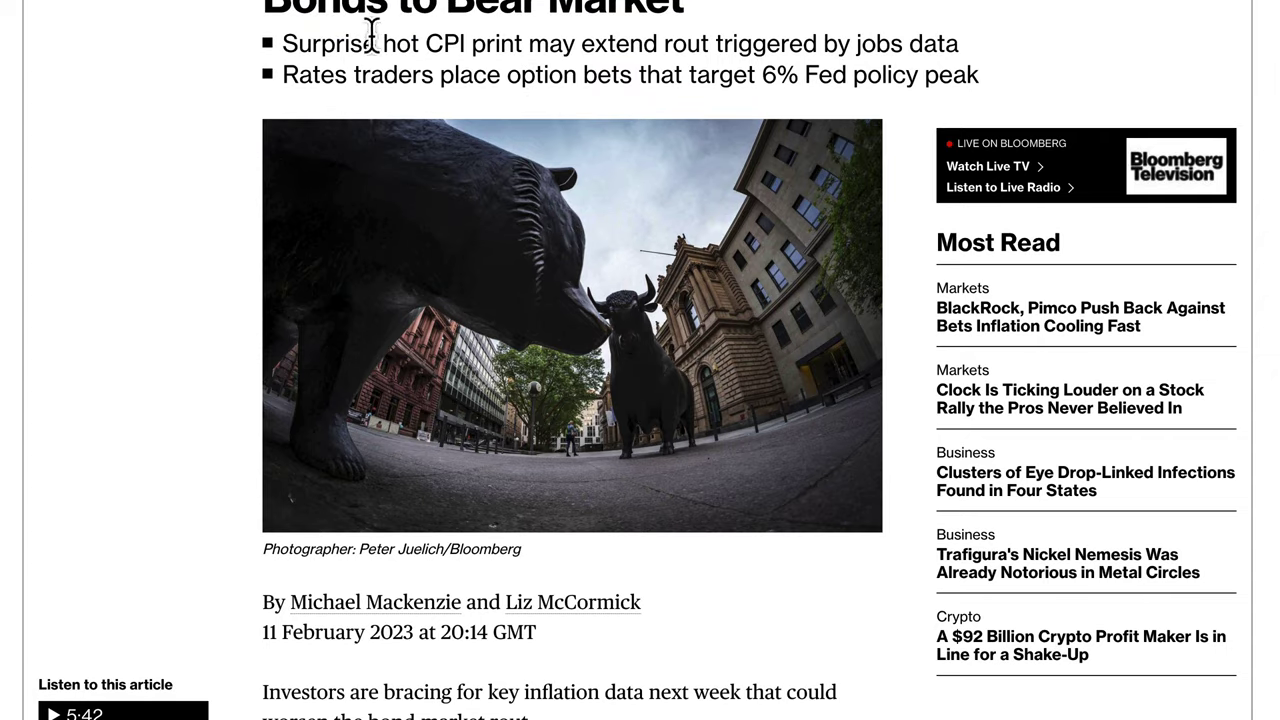
{"action": "scroll", "coordinate": [220, 280], "scroll_direction": "down", "scroll_amount": 4}
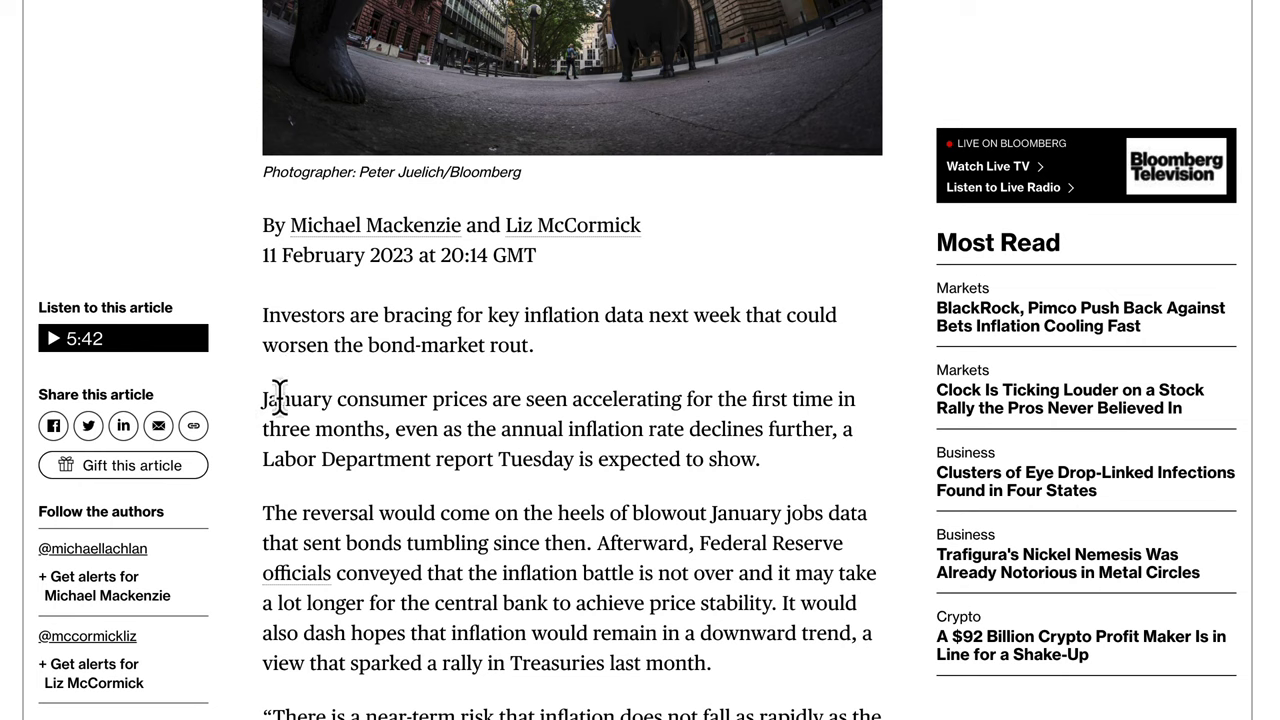
{"action": "scroll", "coordinate": [481, 463], "scroll_direction": "down", "scroll_amount": 1}
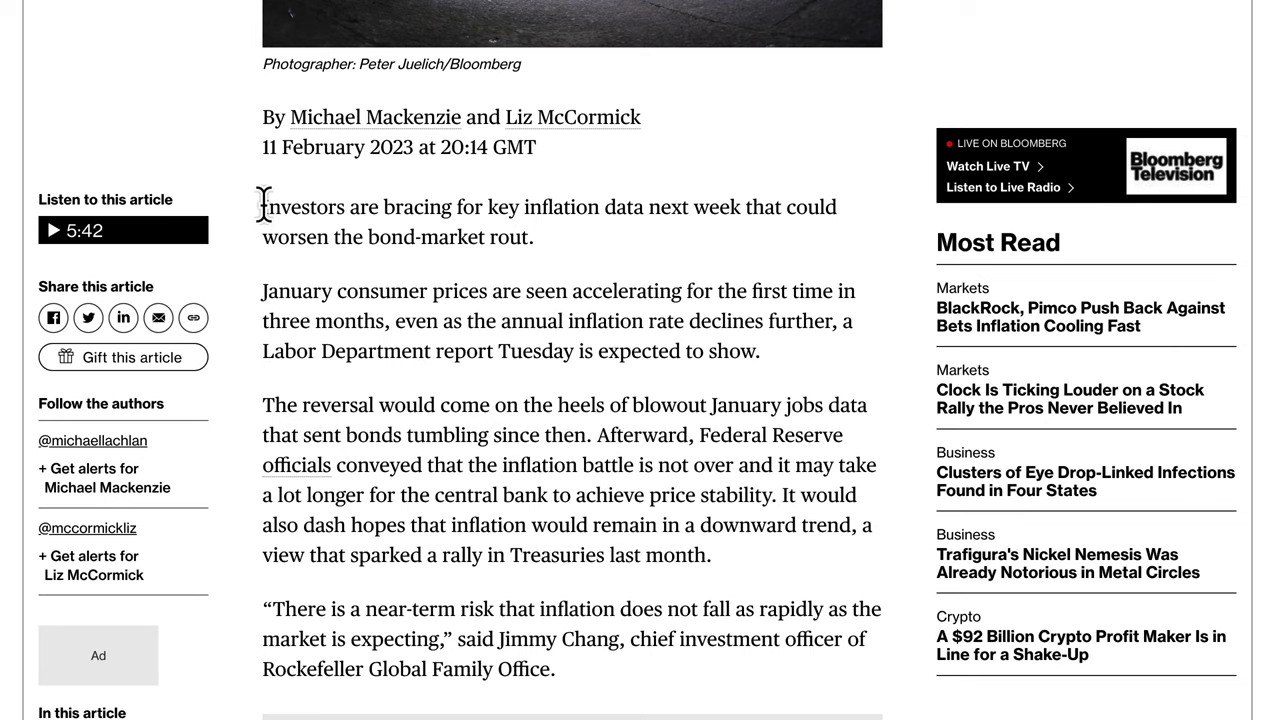
- Highlight the article's opening paragraphs through the January consumer prices paragraph
{"action": "left_click_drag", "start_coordinate": [261, 207], "coordinate": [743, 212]}
{"action": "left_click_drag", "start_coordinate": [815, 210], "coordinate": [408, 240]}
{"action": "left_click_drag", "start_coordinate": [555, 262], "coordinate": [466, 280]}
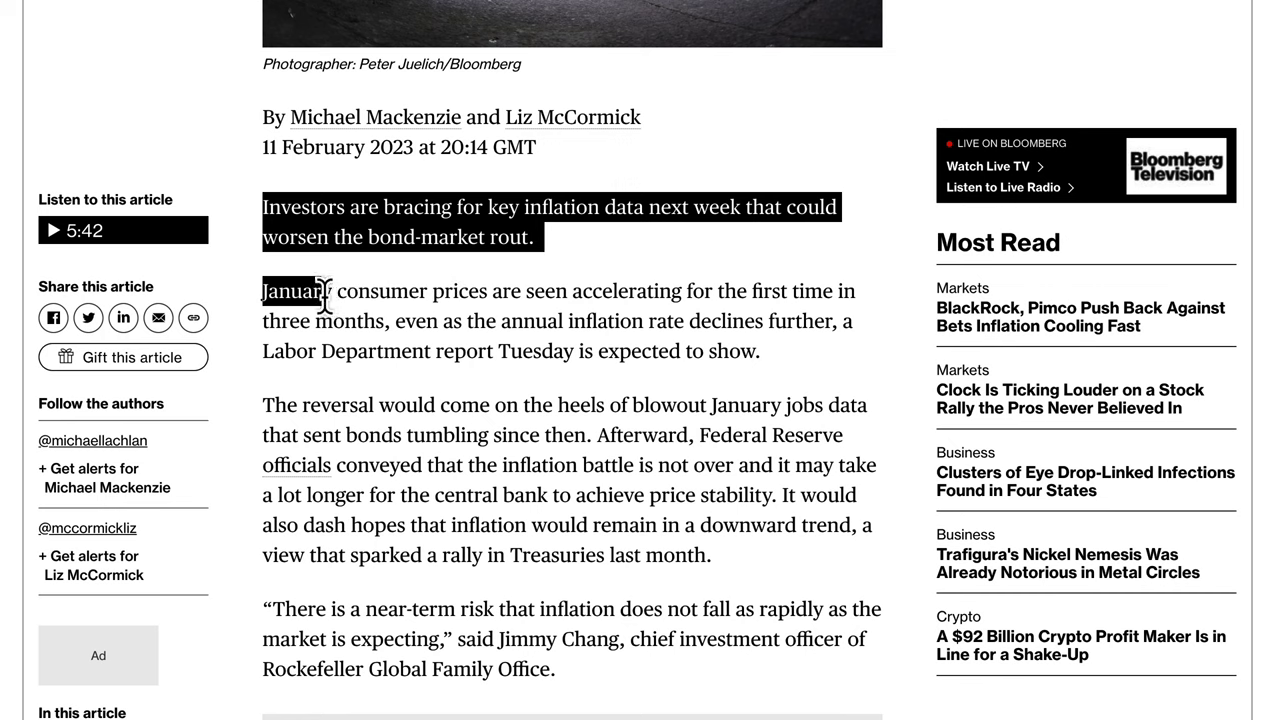
{"action": "left_click_drag", "start_coordinate": [338, 292], "coordinate": [642, 352]}
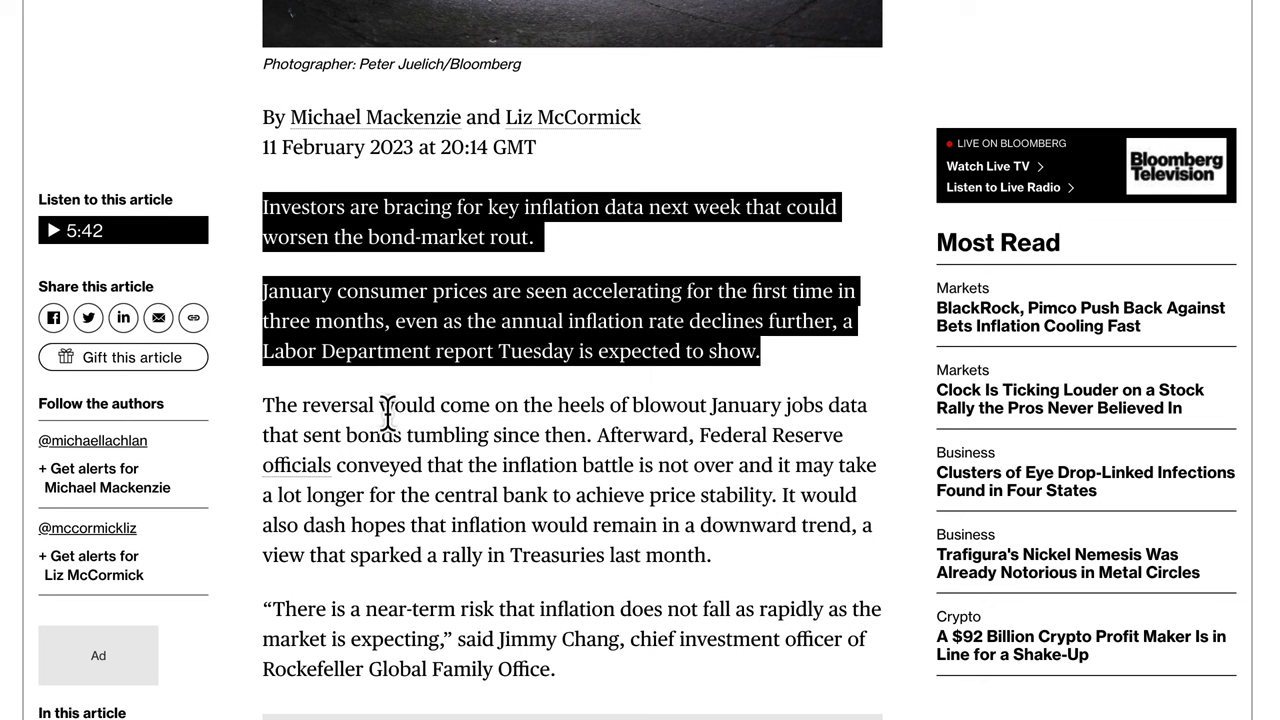
- Highlight the reversal paragraph, then narrow the selection to 'that the inflation battle is not over'
{"action": "left_click_drag", "start_coordinate": [266, 405], "coordinate": [427, 405]}
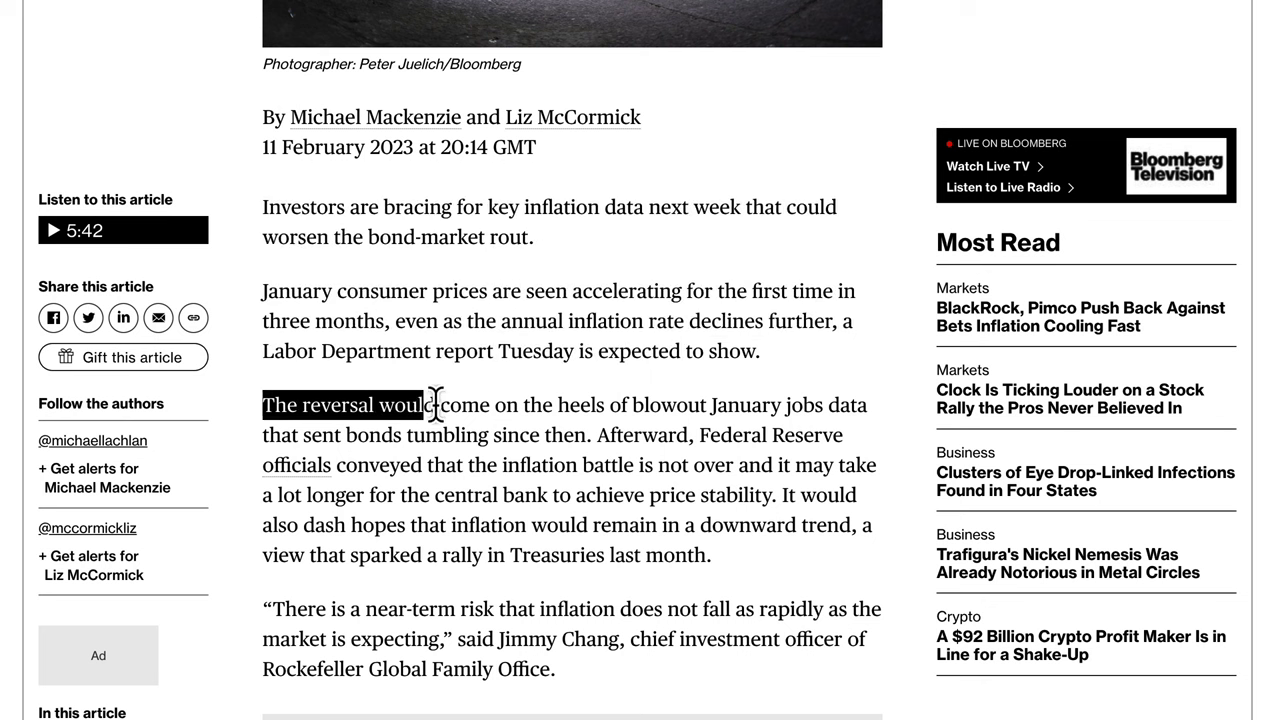
{"action": "left_click_drag", "start_coordinate": [850, 405], "coordinate": [331, 428]}
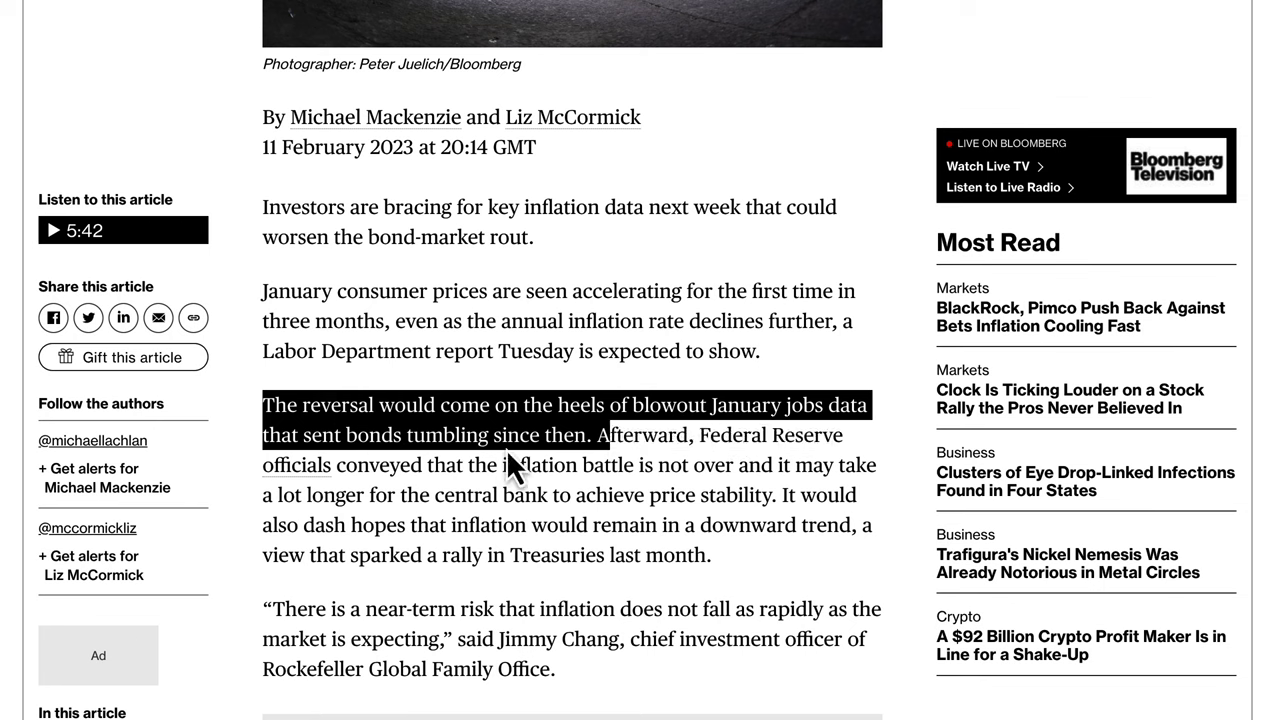
{"action": "left_click_drag", "start_coordinate": [605, 445], "coordinate": [305, 462]}
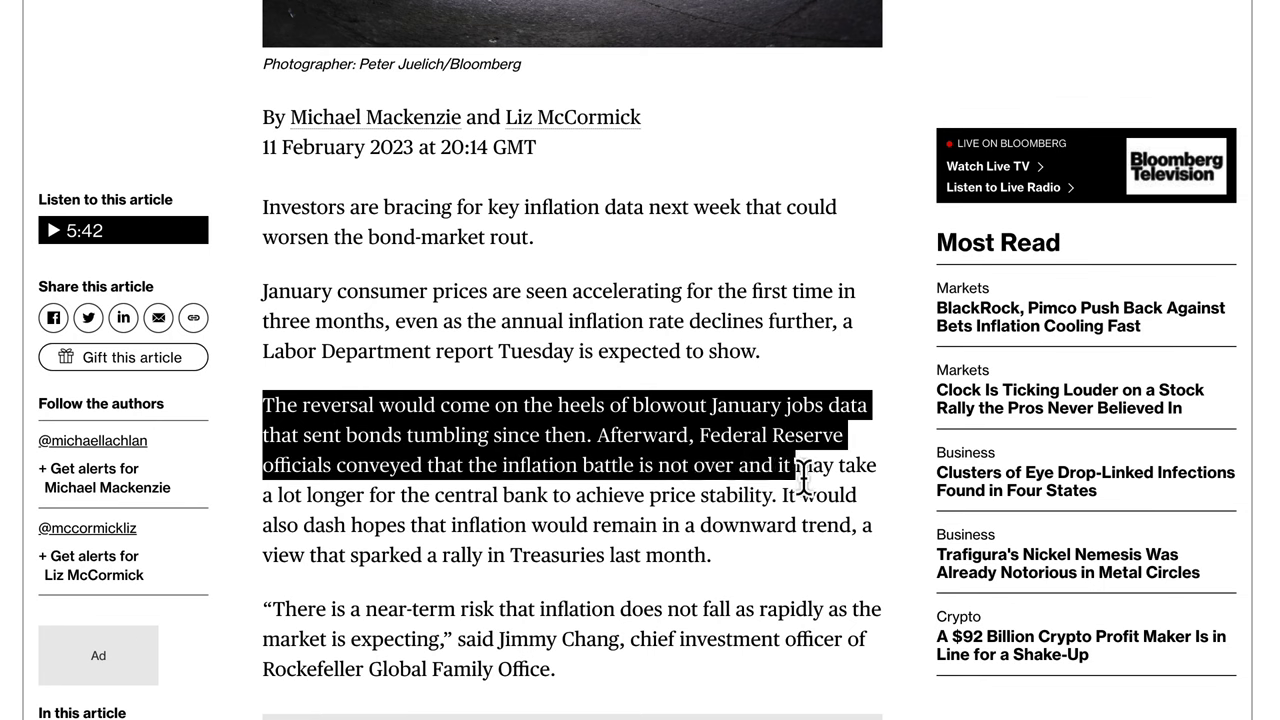
{"action": "left_click_drag", "start_coordinate": [857, 475], "coordinate": [408, 493]}
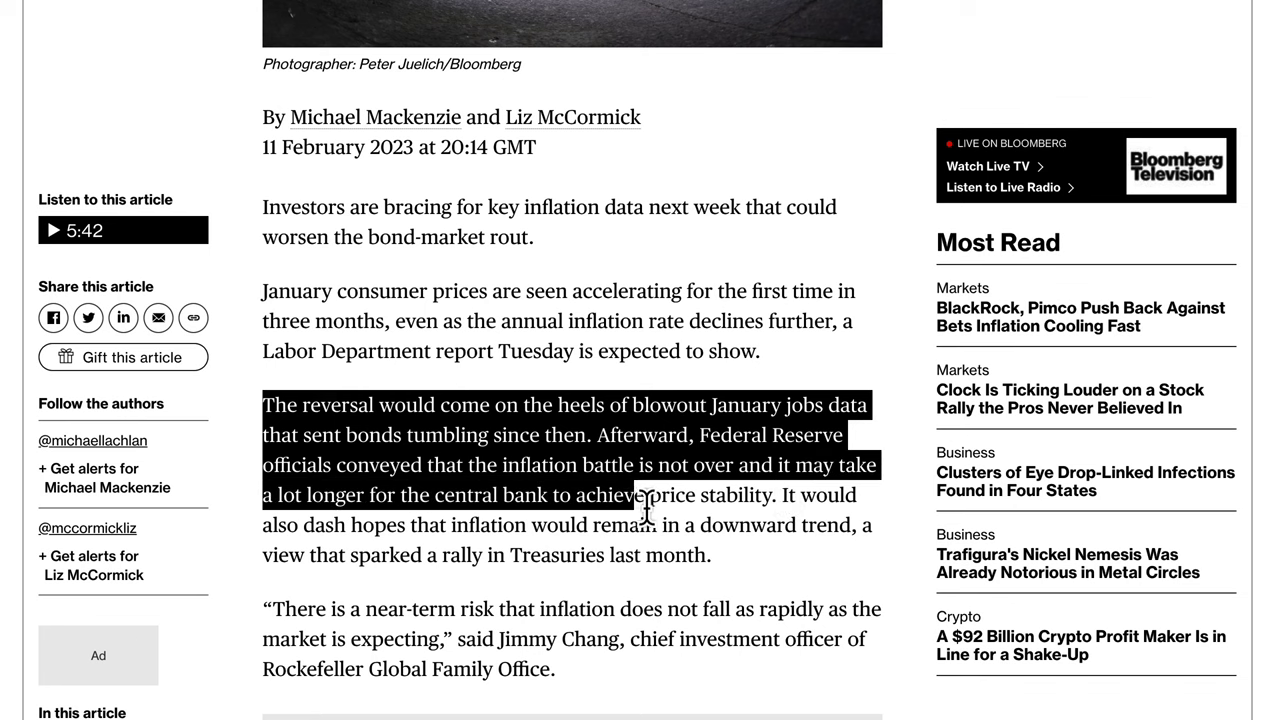
{"action": "left_click_drag", "start_coordinate": [835, 510], "coordinate": [521, 522]}
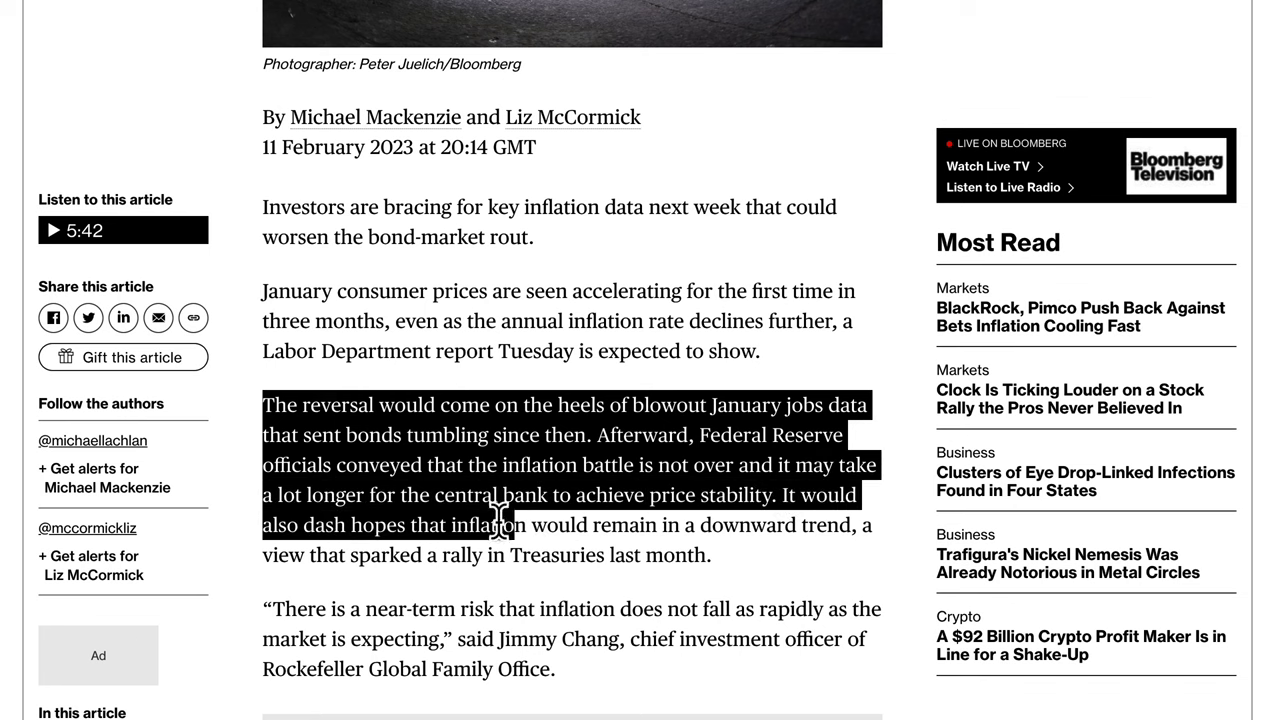
{"action": "left_click_drag", "start_coordinate": [400, 530], "coordinate": [581, 523]}
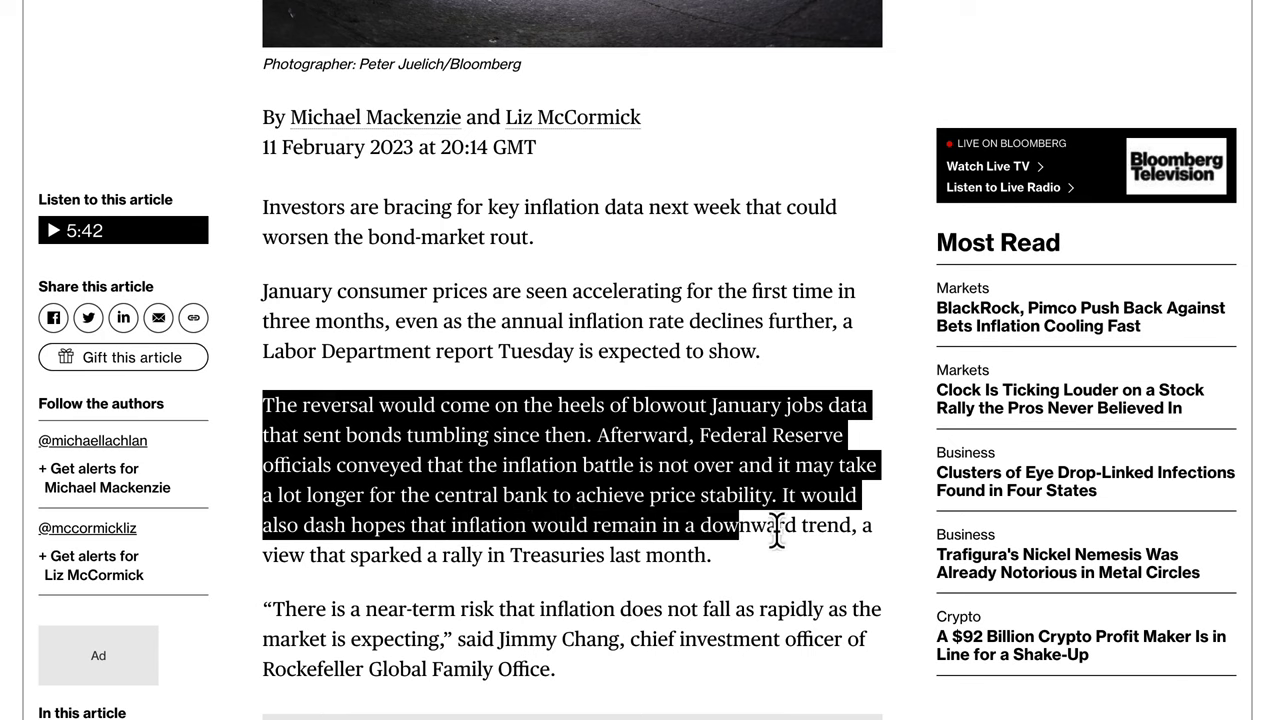
{"action": "left_click_drag", "start_coordinate": [857, 537], "coordinate": [388, 548]}
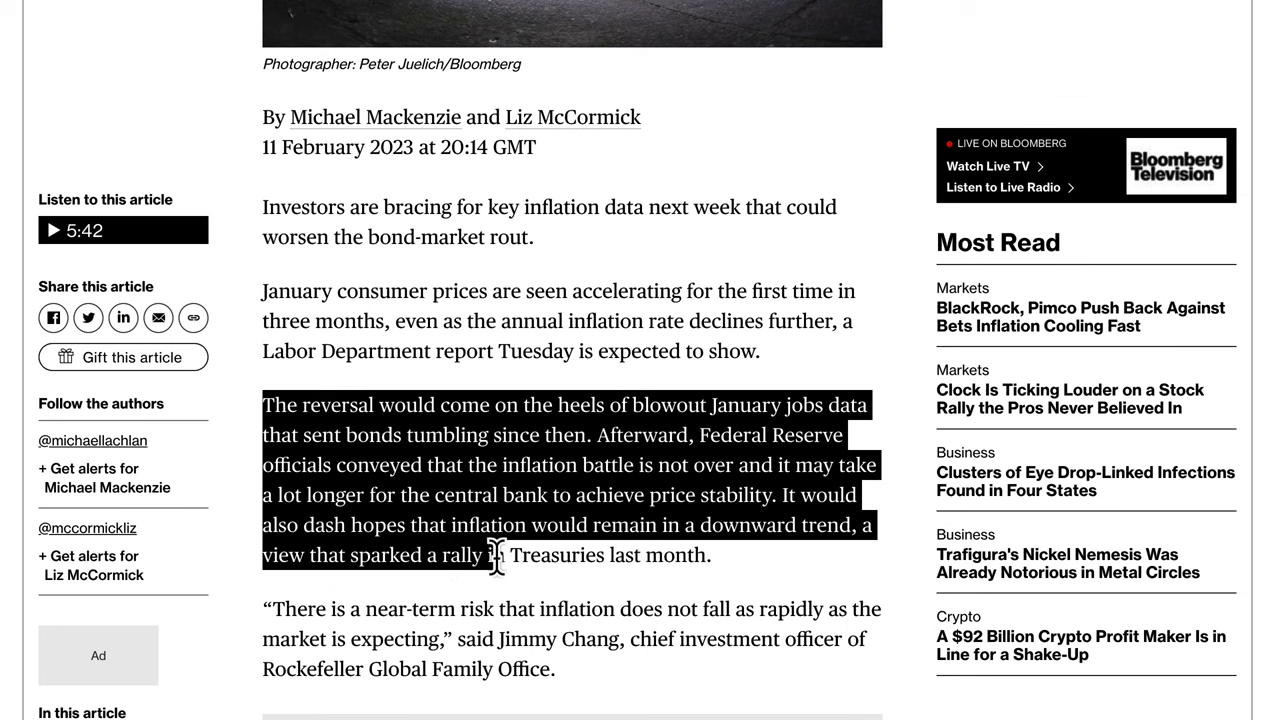
{"action": "left_click", "coordinate": [563, 527]}
{"action": "left_click_drag", "start_coordinate": [515, 462], "coordinate": [820, 480]}
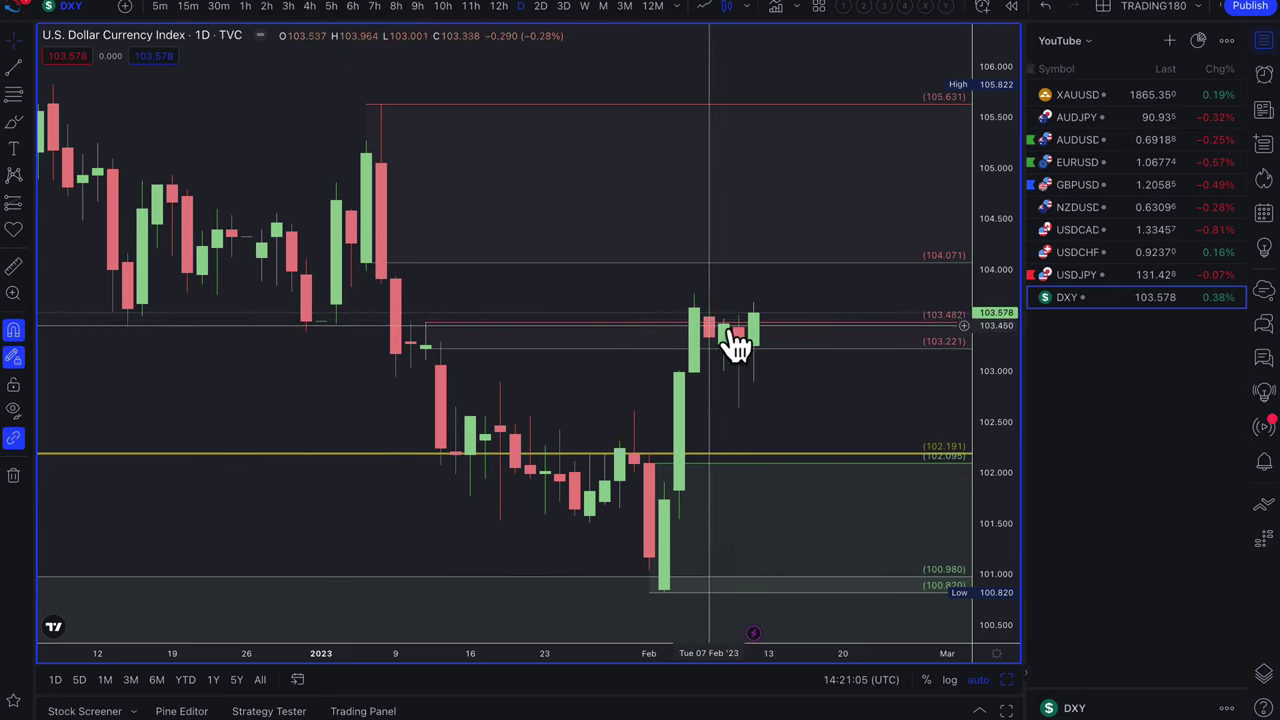
- Zoom out on DXY and brush two yellow arrows, one rising and one falling toward 100.9
{"action": "scroll", "coordinate": [823, 398], "scroll_direction": "down", "scroll_amount": 1}
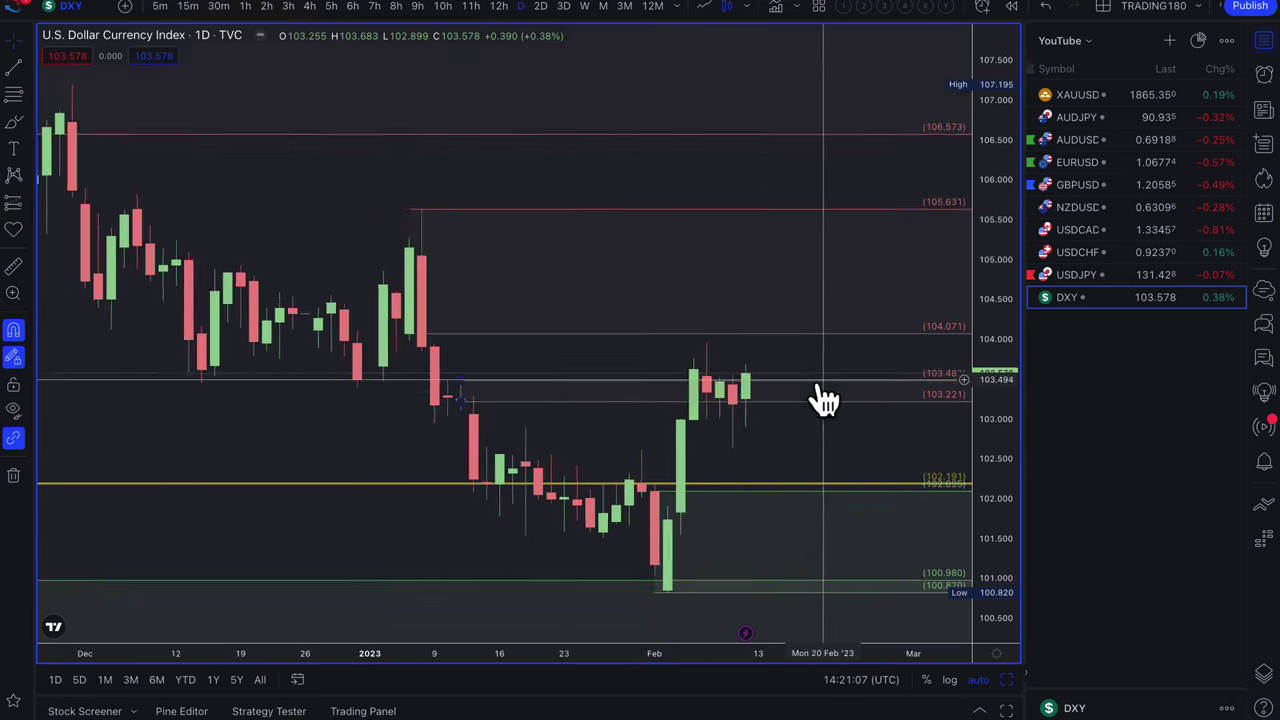
{"action": "scroll", "coordinate": [823, 398], "scroll_direction": "down", "scroll_amount": 1}
{"action": "left_click", "coordinate": [13, 122]}
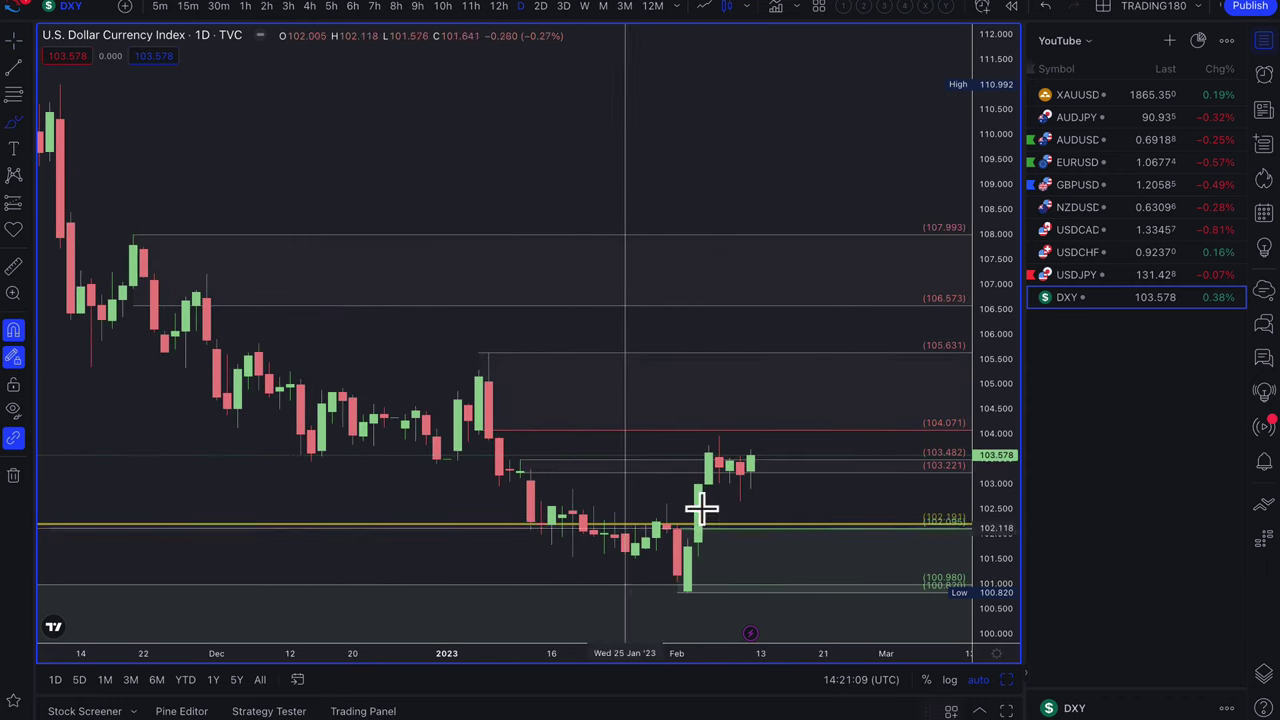
{"action": "mouse_move", "coordinate": [750, 455]}
{"action": "left_mouse_down"}
{"action": "mouse_move", "coordinate": [810, 356]}
{"action": "mouse_move", "coordinate": [829, 371]}
{"action": "left_mouse_up"}
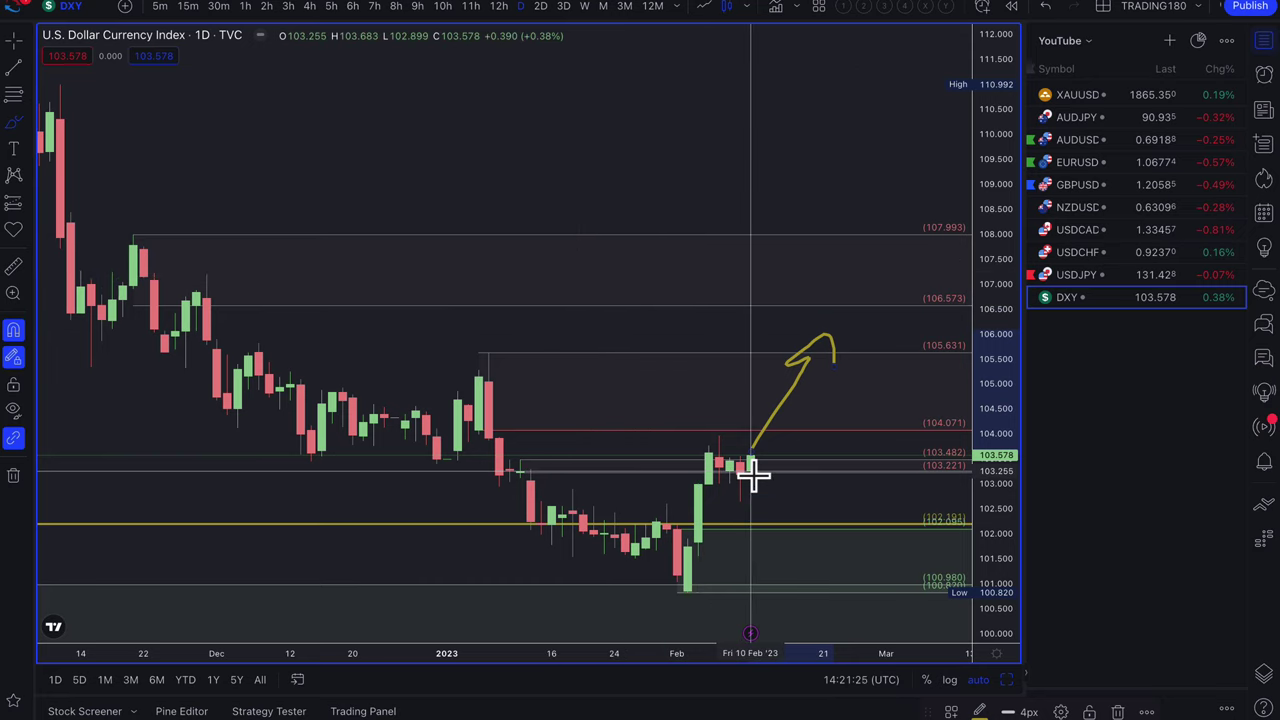
{"action": "mouse_move", "coordinate": [753, 480]}
{"action": "left_mouse_down"}
{"action": "mouse_move", "coordinate": [777, 534]}
{"action": "mouse_move", "coordinate": [829, 586]}
{"action": "mouse_move", "coordinate": [840, 562]}
{"action": "left_mouse_up"}
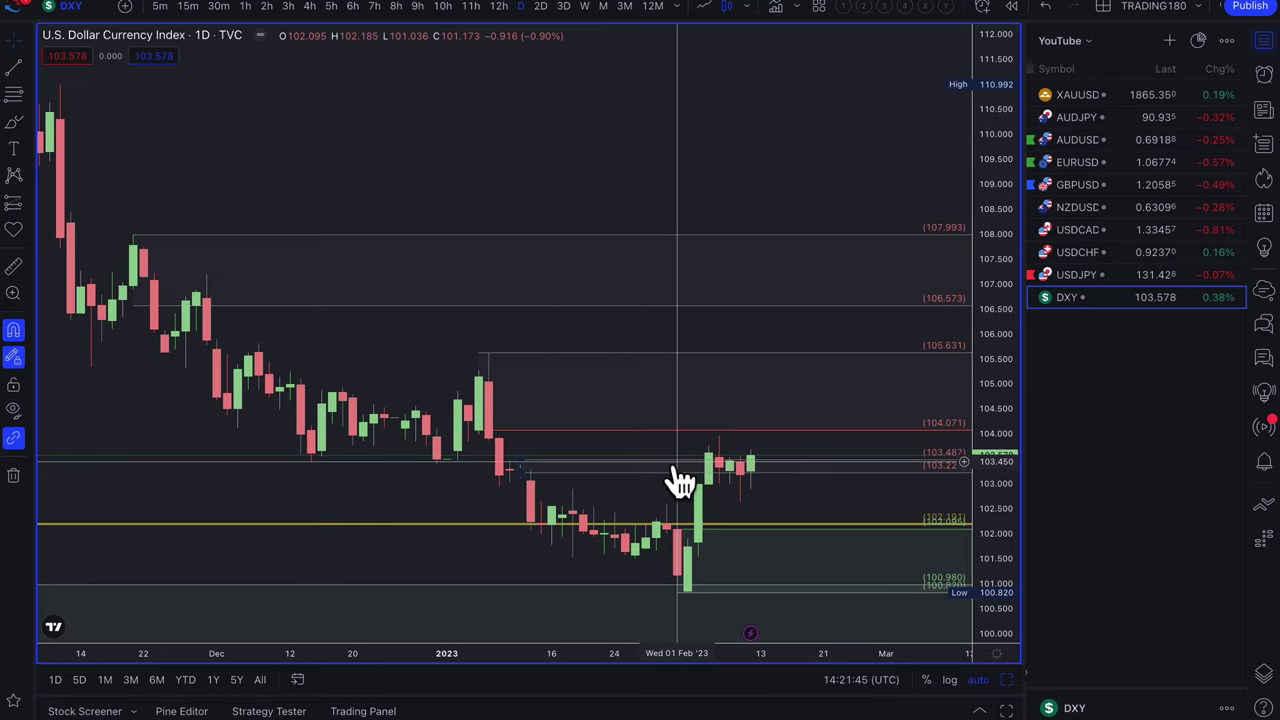
- Brush a yellow drop-and-rebound projection near 101 on DXY, then switch to USDJPY
{"action": "scroll", "coordinate": [793, 500], "scroll_direction": "up", "scroll_amount": 3}
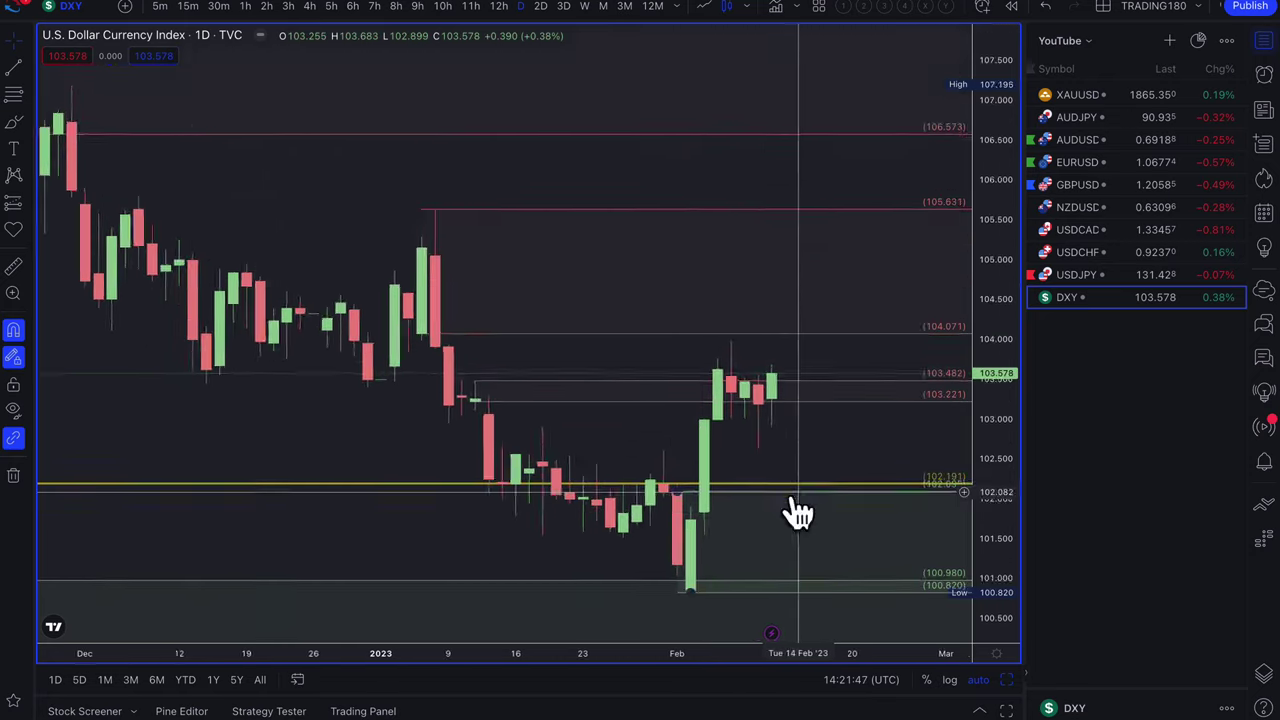
{"action": "scroll", "coordinate": [790, 383], "scroll_direction": "down", "scroll_amount": 3}
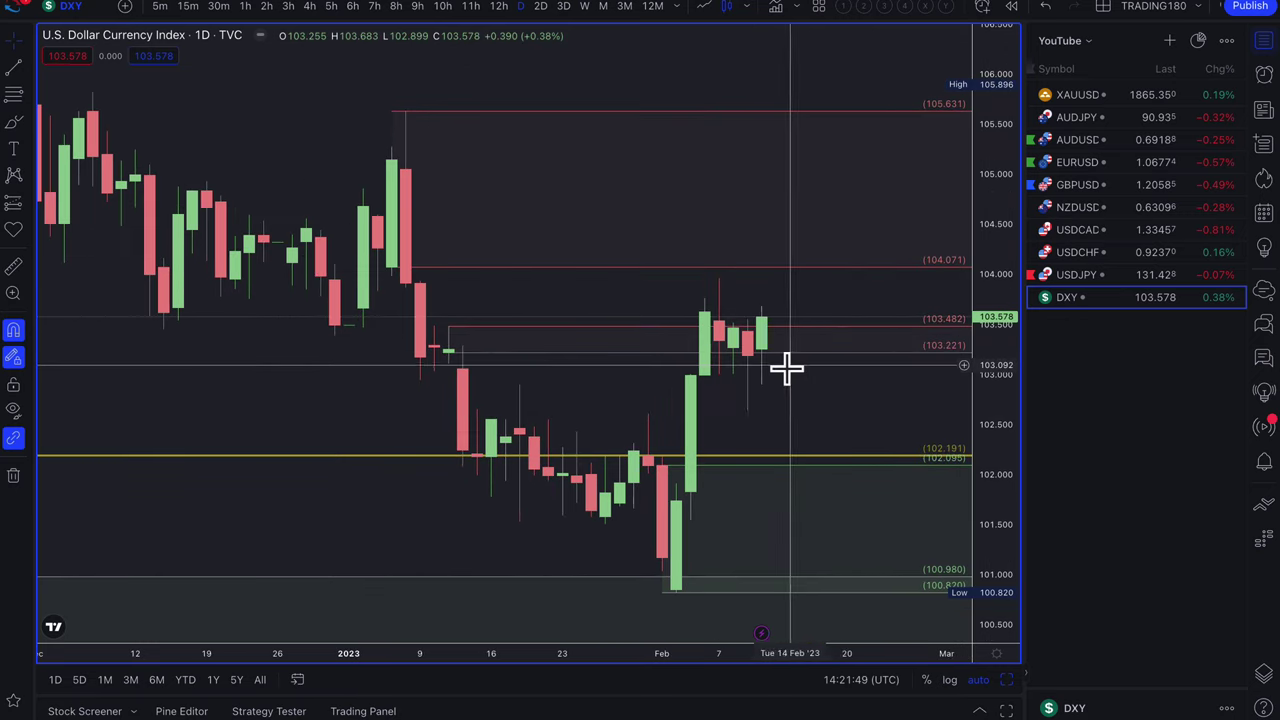
{"action": "left_click", "coordinate": [13, 122]}
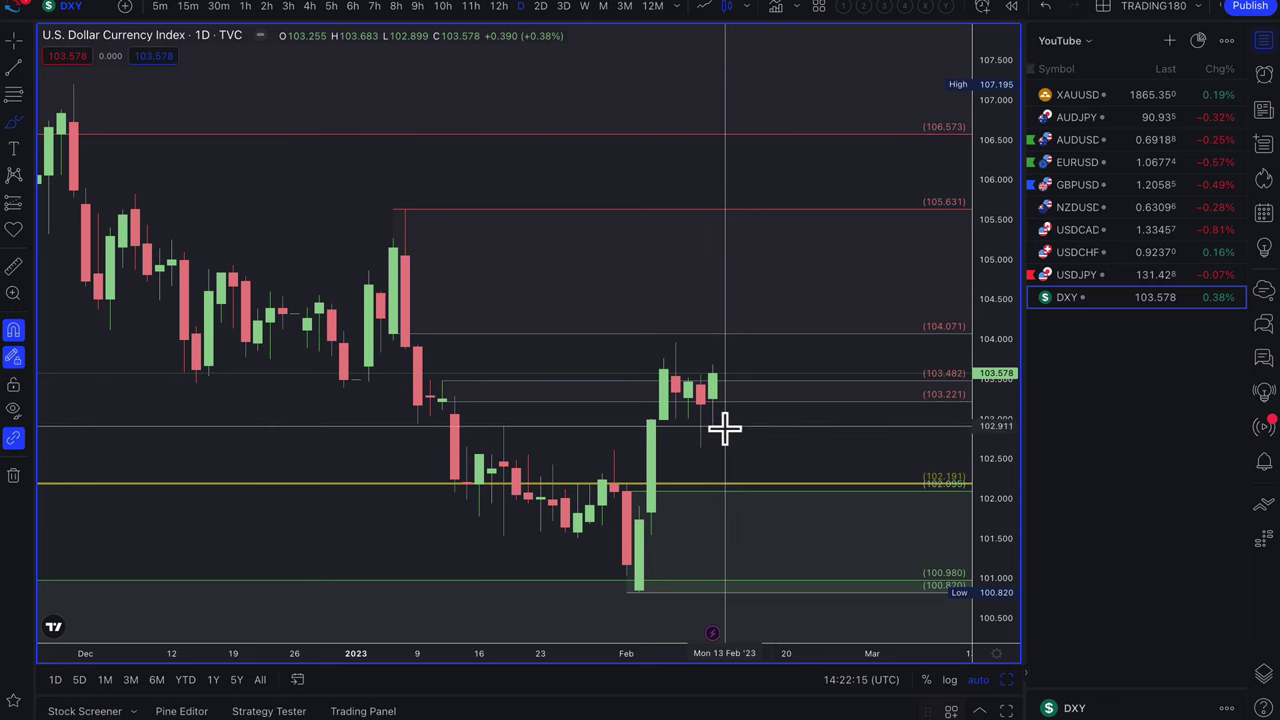
{"action": "scroll", "coordinate": [724, 400], "scroll_direction": "down", "scroll_amount": 3}
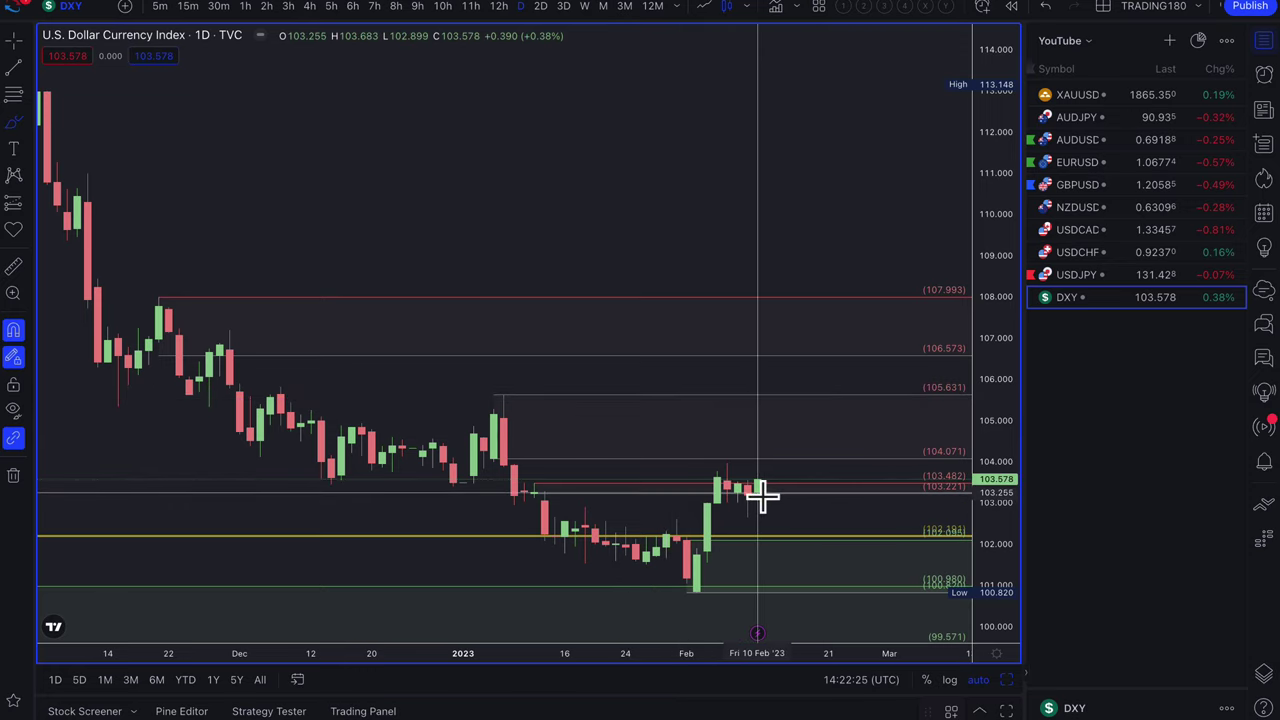
{"action": "scroll", "coordinate": [757, 477], "scroll_direction": "down", "scroll_amount": 3}
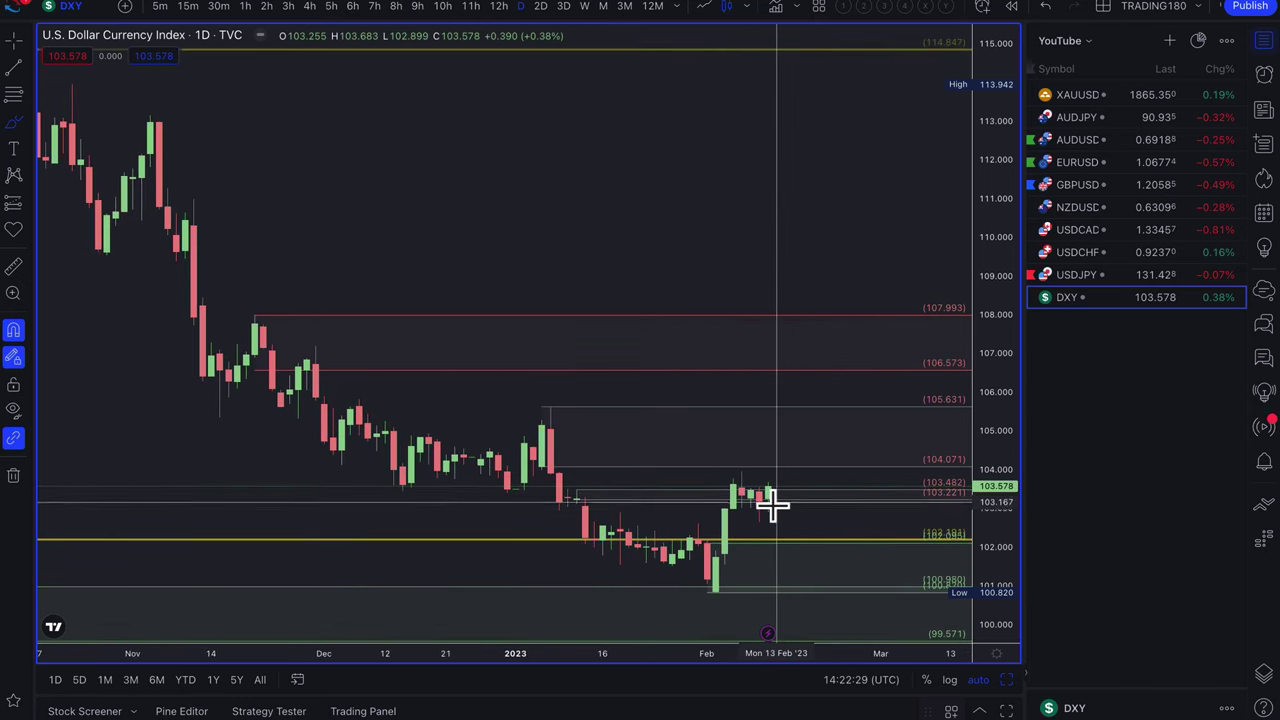
{"action": "left_click_drag", "start_coordinate": [766, 500], "coordinate": [808, 561]}
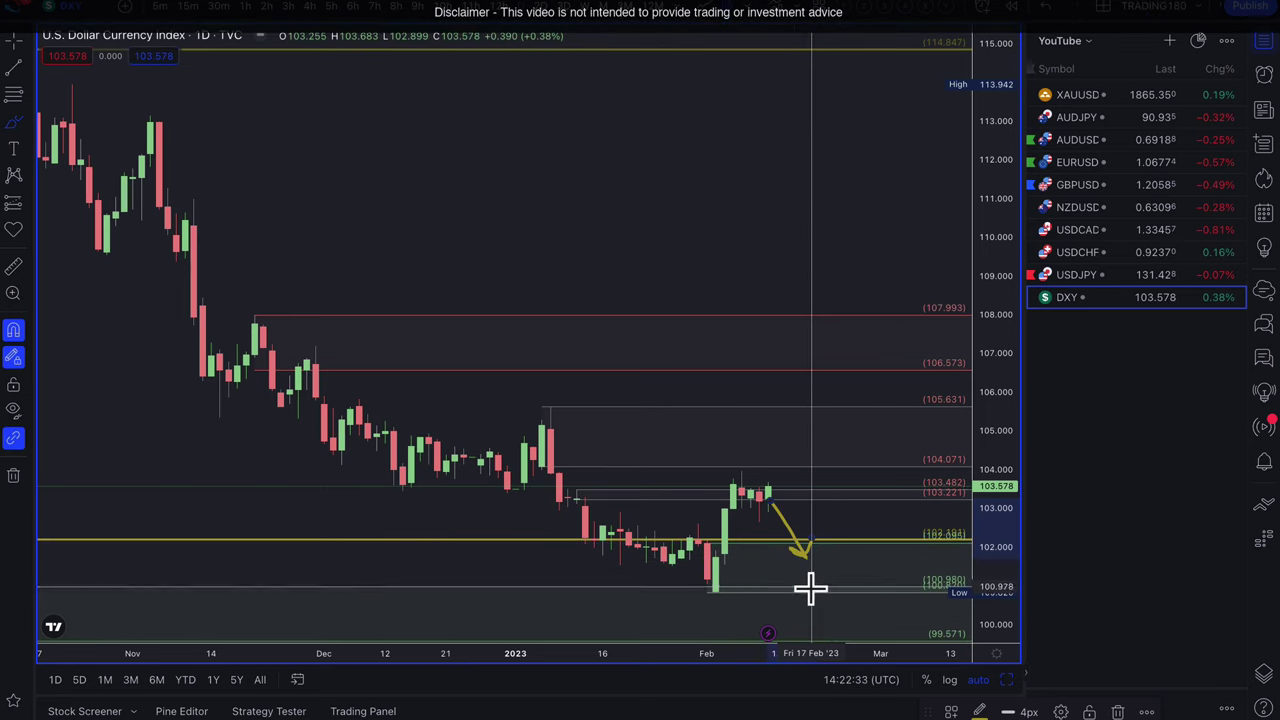
{"action": "mouse_move", "coordinate": [813, 562]}
{"action": "left_mouse_down"}
{"action": "mouse_move", "coordinate": [828, 588]}
{"action": "mouse_move", "coordinate": [808, 571]}
{"action": "mouse_move", "coordinate": [814, 580]}
{"action": "mouse_move", "coordinate": [866, 503]}
{"action": "left_mouse_up"}
{"action": "scroll", "coordinate": [862, 497], "scroll_direction": "up", "scroll_amount": 5}
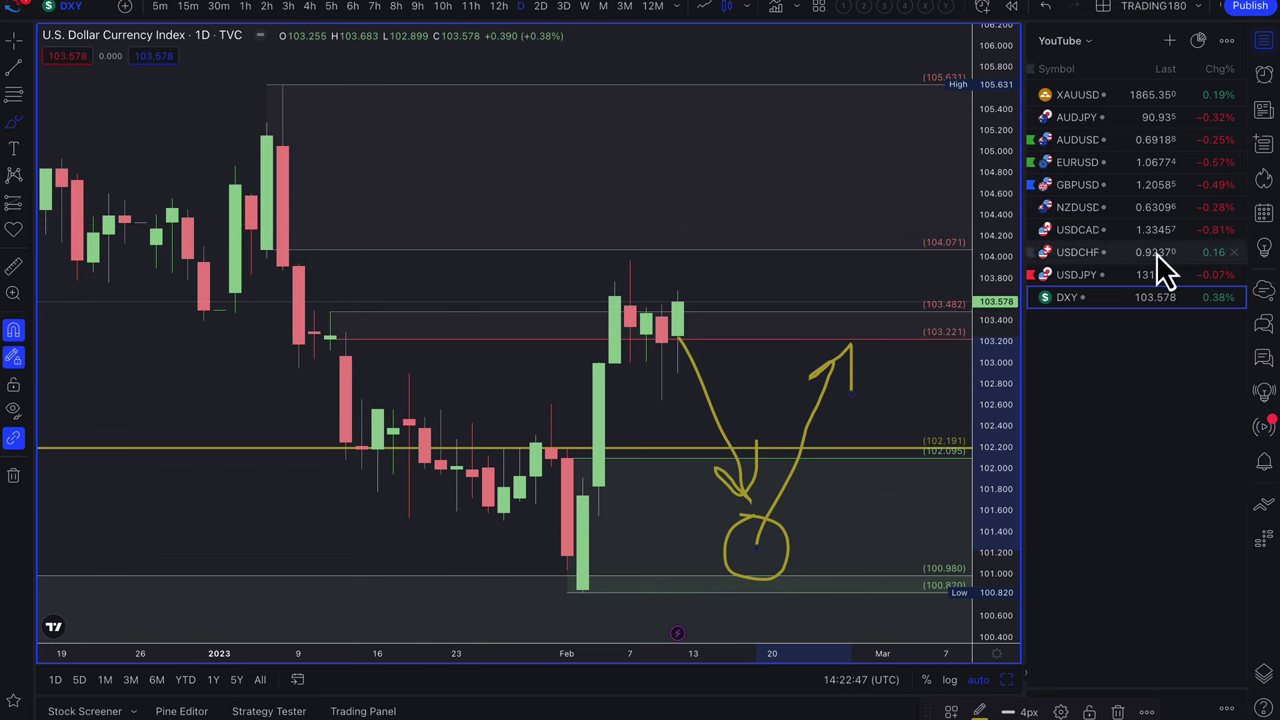
{"action": "left_click", "coordinate": [1104, 279]}
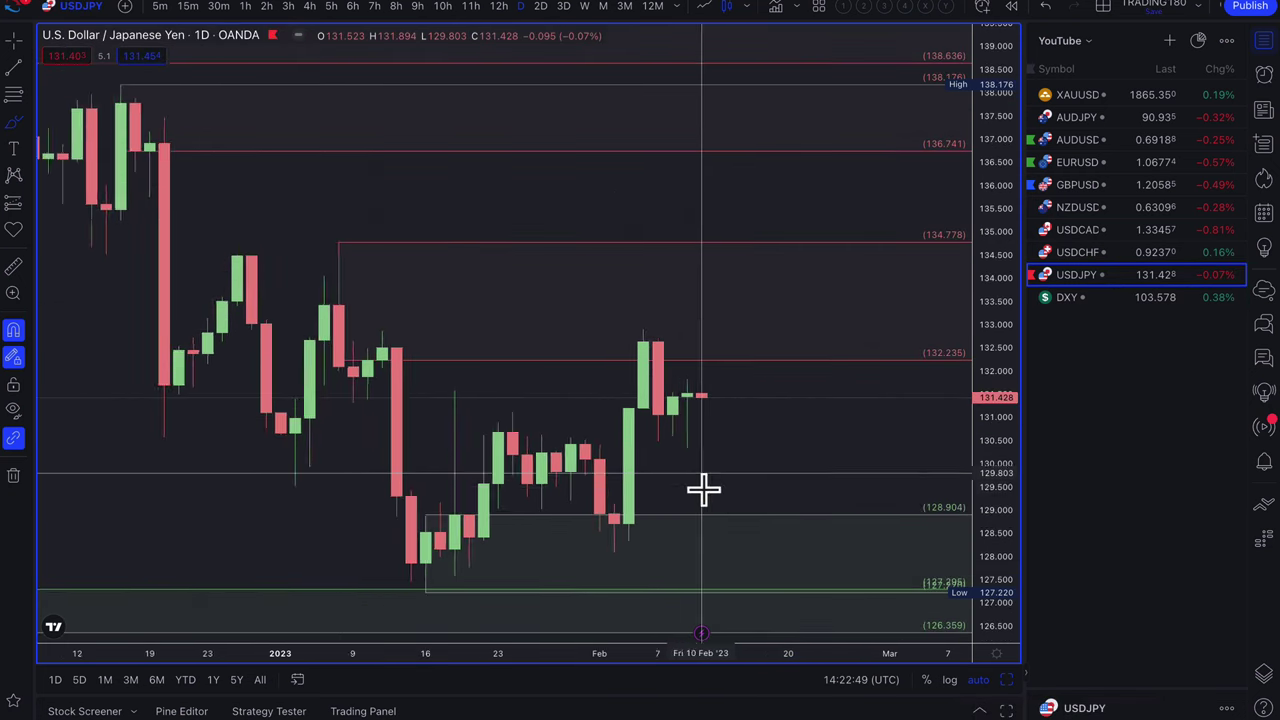
- Brush yellow USDJPY arrows up toward 134.8, a dip to 128 and rebound, and a circle near 137
{"action": "left_click", "coordinate": [24, 127]}
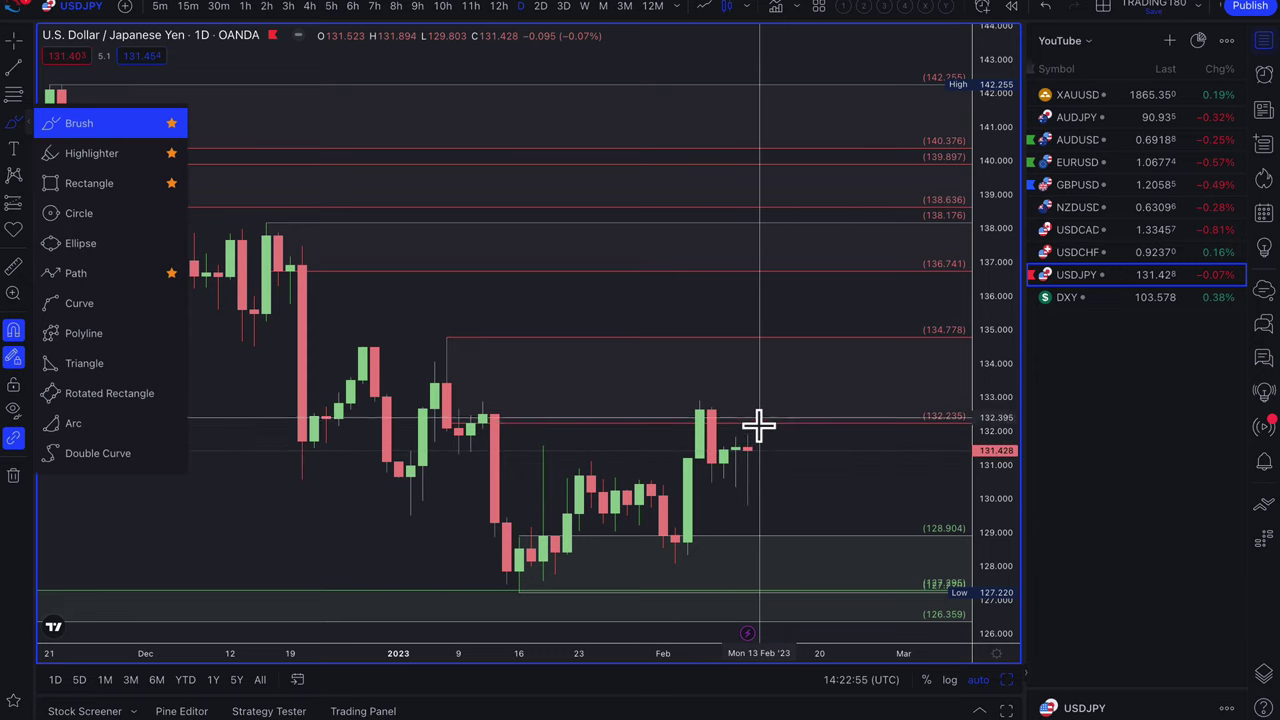
{"action": "left_click", "coordinate": [84, 155]}
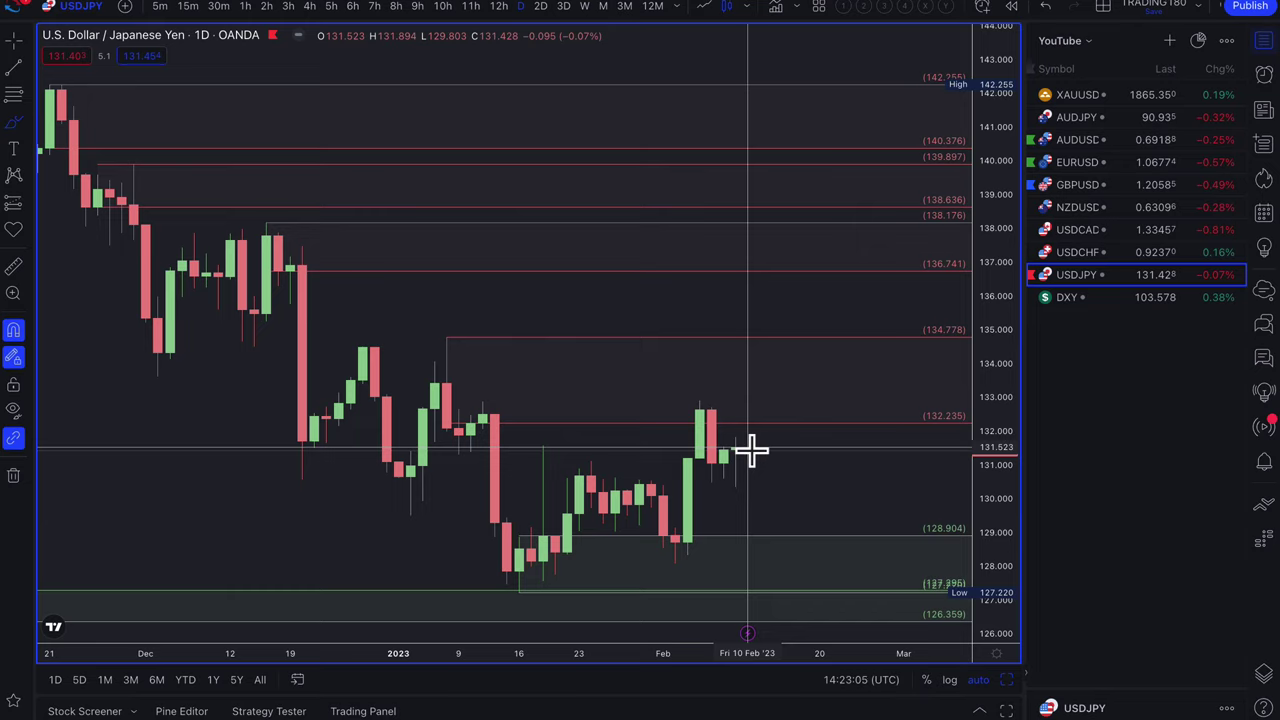
{"action": "mouse_move", "coordinate": [750, 448]}
{"action": "left_mouse_down"}
{"action": "mouse_move", "coordinate": [786, 363]}
{"action": "mouse_move", "coordinate": [771, 366]}
{"action": "mouse_move", "coordinate": [807, 360]}
{"action": "left_mouse_up"}
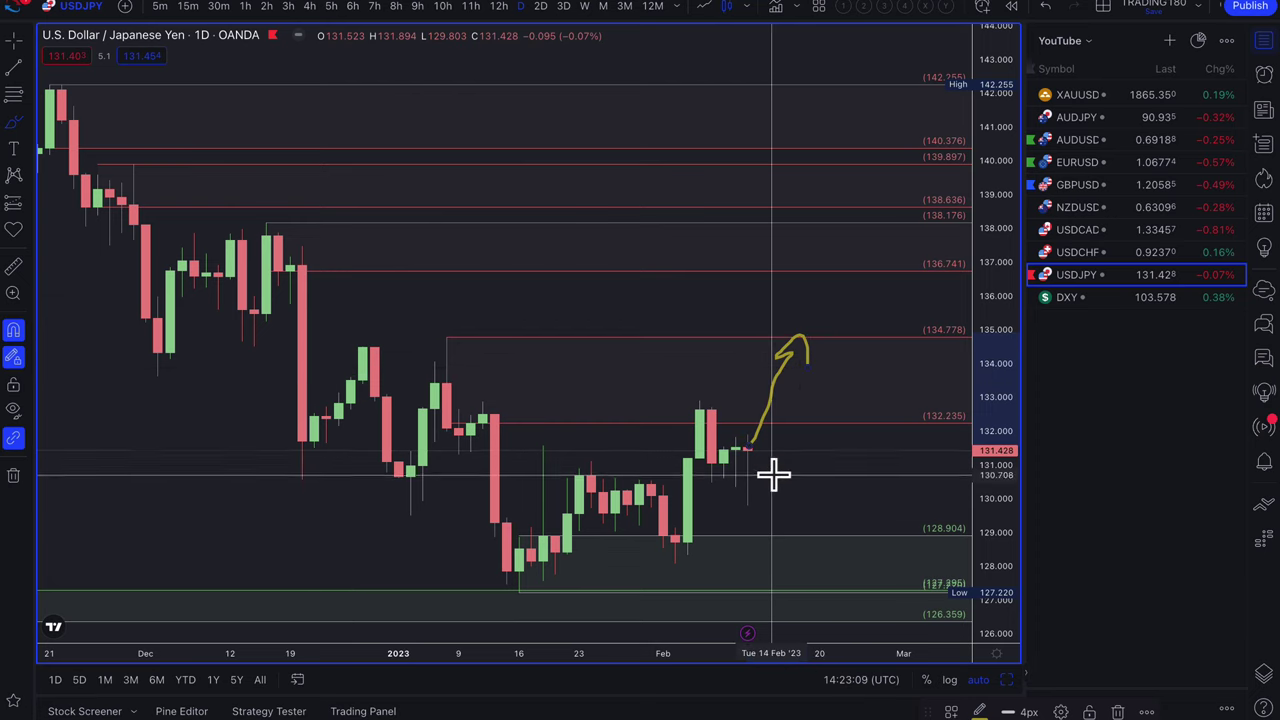
{"action": "mouse_move", "coordinate": [749, 506]}
{"action": "left_mouse_down"}
{"action": "mouse_move", "coordinate": [774, 580]}
{"action": "mouse_move", "coordinate": [857, 474]}
{"action": "mouse_move", "coordinate": [866, 484]}
{"action": "left_mouse_up"}
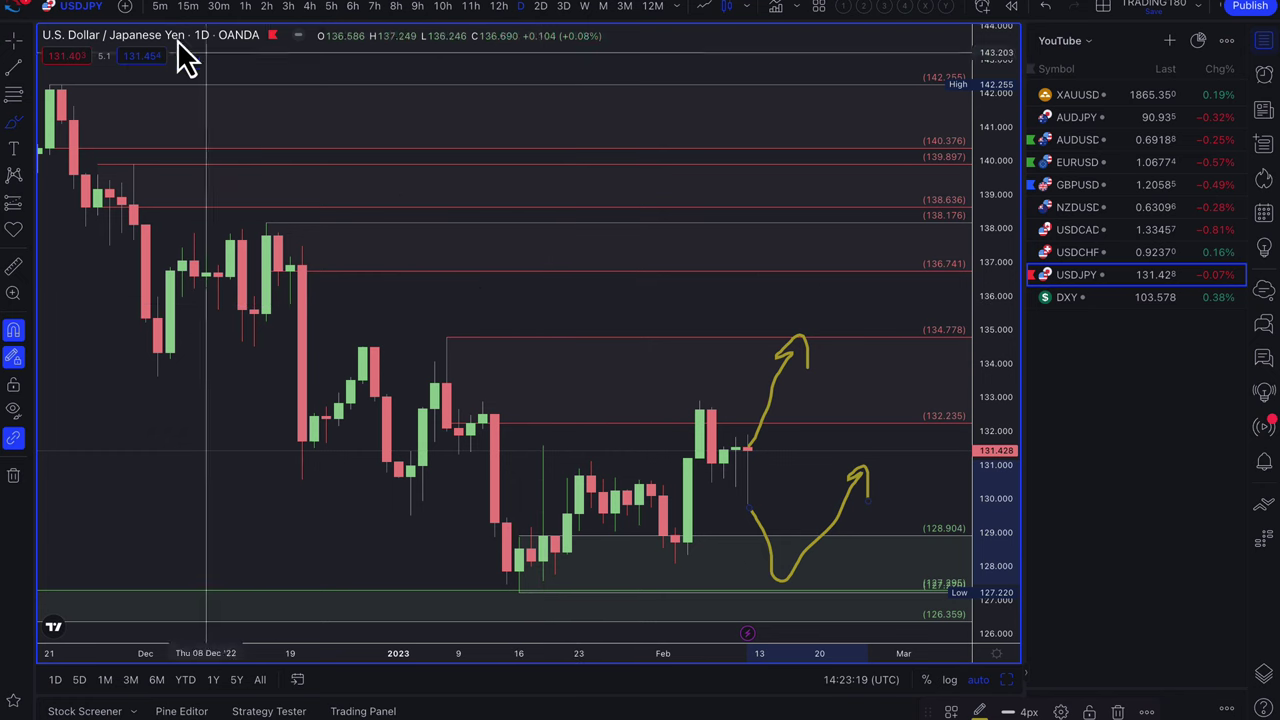
{"action": "left_click_drag", "start_coordinate": [837, 364], "coordinate": [903, 468]}
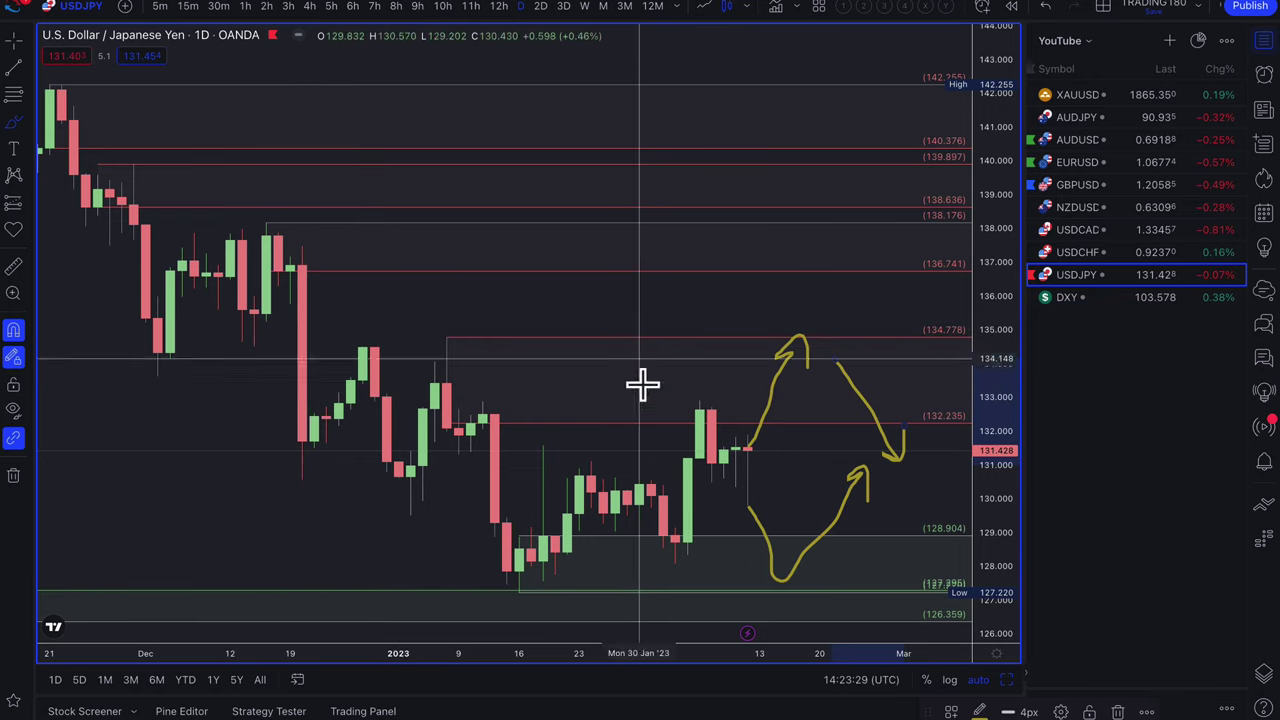
{"action": "scroll", "coordinate": [644, 380], "scroll_direction": "down", "scroll_amount": 4}
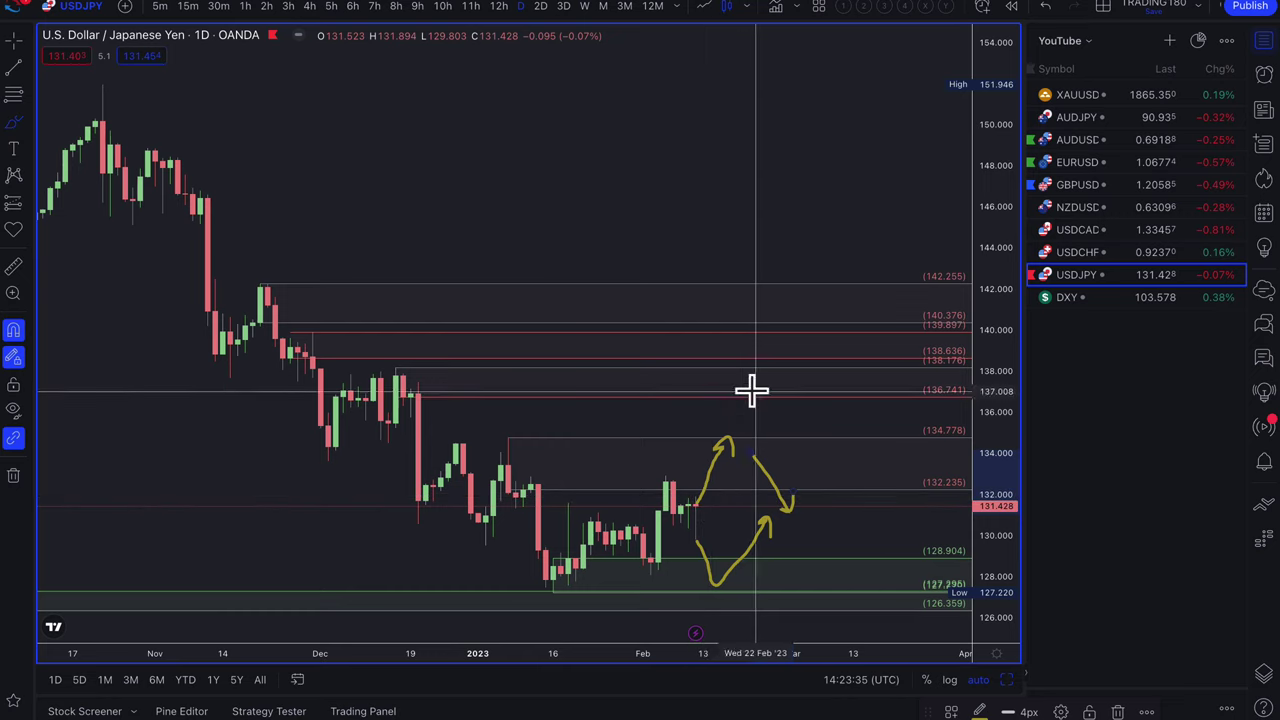
{"action": "mouse_move", "coordinate": [737, 377]}
{"action": "left_mouse_down"}
{"action": "mouse_move", "coordinate": [777, 403]}
{"action": "mouse_move", "coordinate": [763, 391]}
{"action": "mouse_move", "coordinate": [818, 497]}
{"action": "mouse_move", "coordinate": [837, 491]}
{"action": "left_mouse_up"}
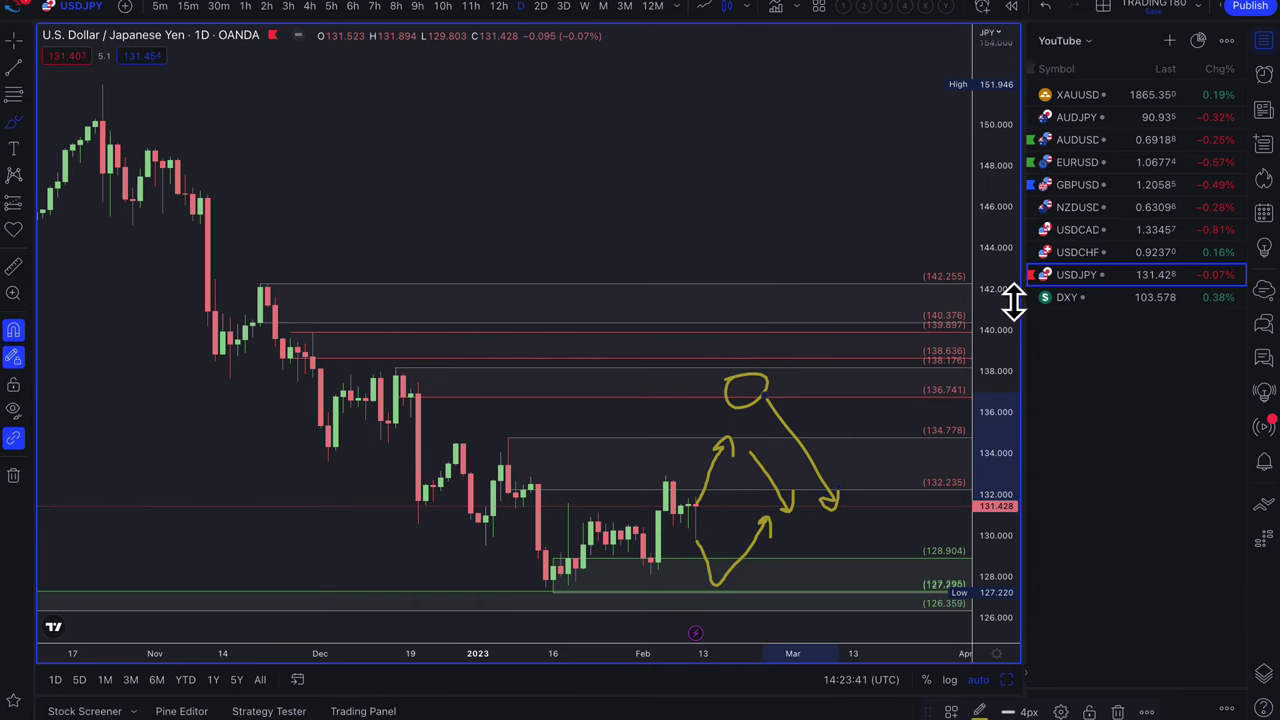
- Open USDCHF and brush a yellow stroke dipping to about 0.906 with a curled low end
{"action": "left_click", "coordinate": [1088, 256]}
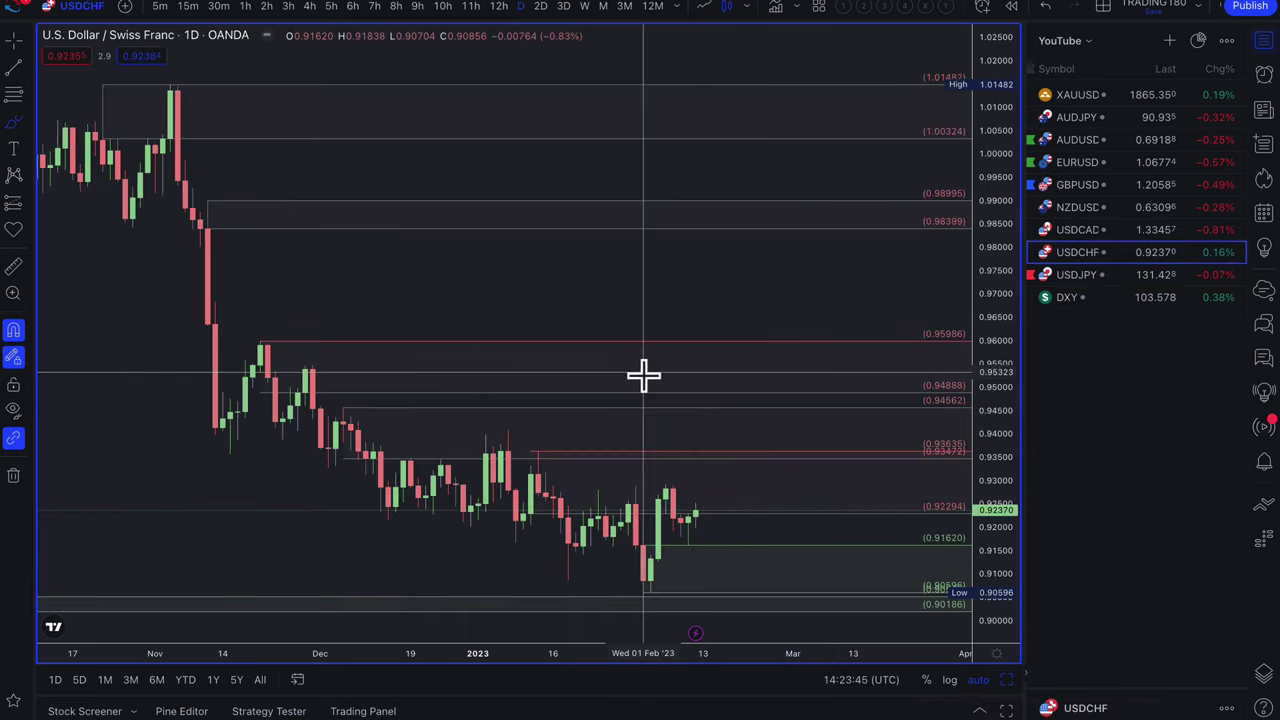
{"action": "scroll", "coordinate": [643, 374], "scroll_direction": "up", "scroll_amount": 4}
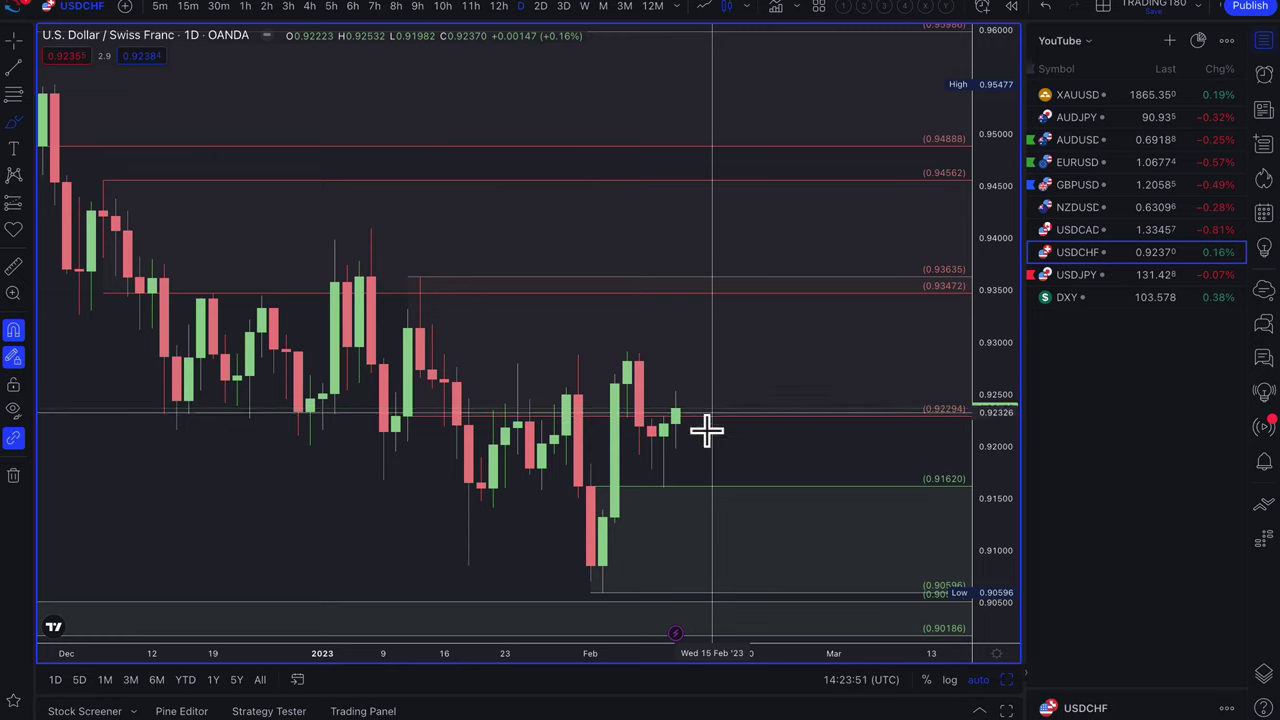
{"action": "mouse_move", "coordinate": [678, 428]}
{"action": "left_mouse_down"}
{"action": "mouse_move", "coordinate": [737, 558]}
{"action": "mouse_move", "coordinate": [774, 529]}
{"action": "mouse_move", "coordinate": [811, 463]}
{"action": "mouse_move", "coordinate": [822, 495]}
{"action": "left_mouse_up"}
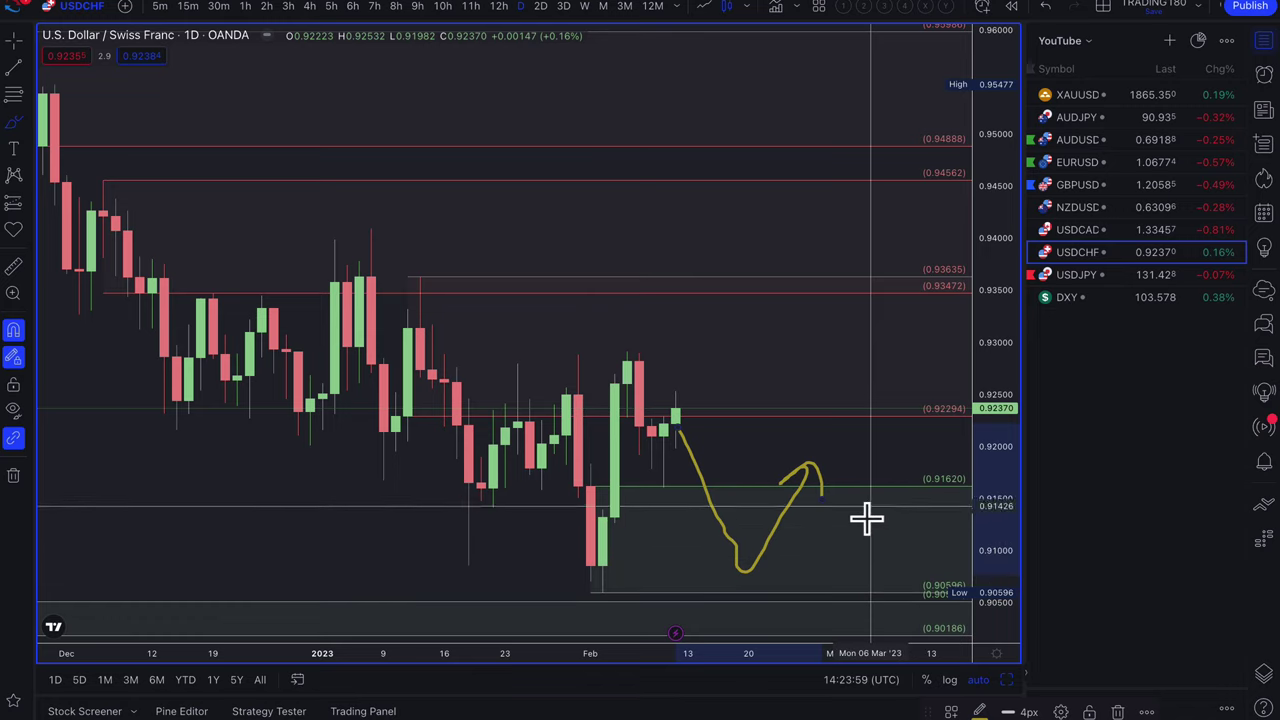
{"action": "left_click_drag", "start_coordinate": [746, 553], "coordinate": [771, 596]}
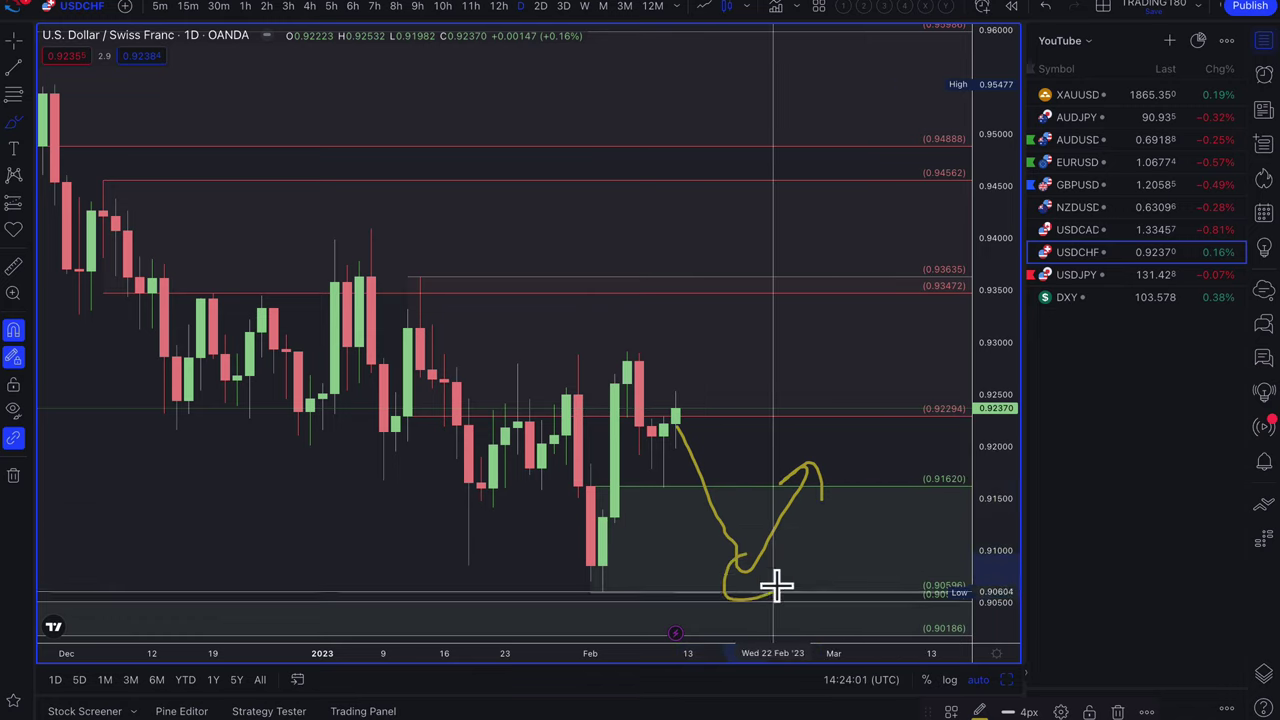
- Draw a yellow arrow down and to the right from the circled peak near 0.945
{"action": "scroll", "coordinate": [829, 409], "scroll_direction": "down", "scroll_amount": 3}
{"action": "scroll", "coordinate": [829, 409], "scroll_direction": "down", "scroll_amount": 2}
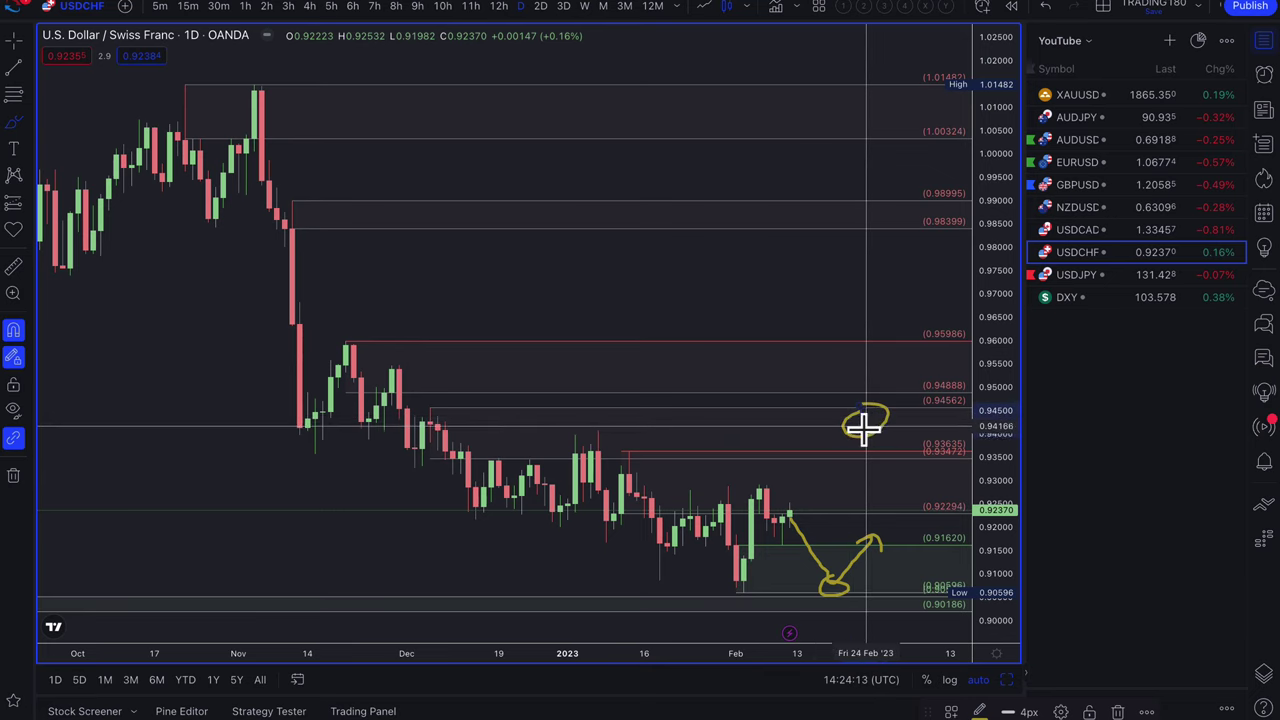
{"action": "left_click_drag", "start_coordinate": [875, 440], "coordinate": [920, 510]}
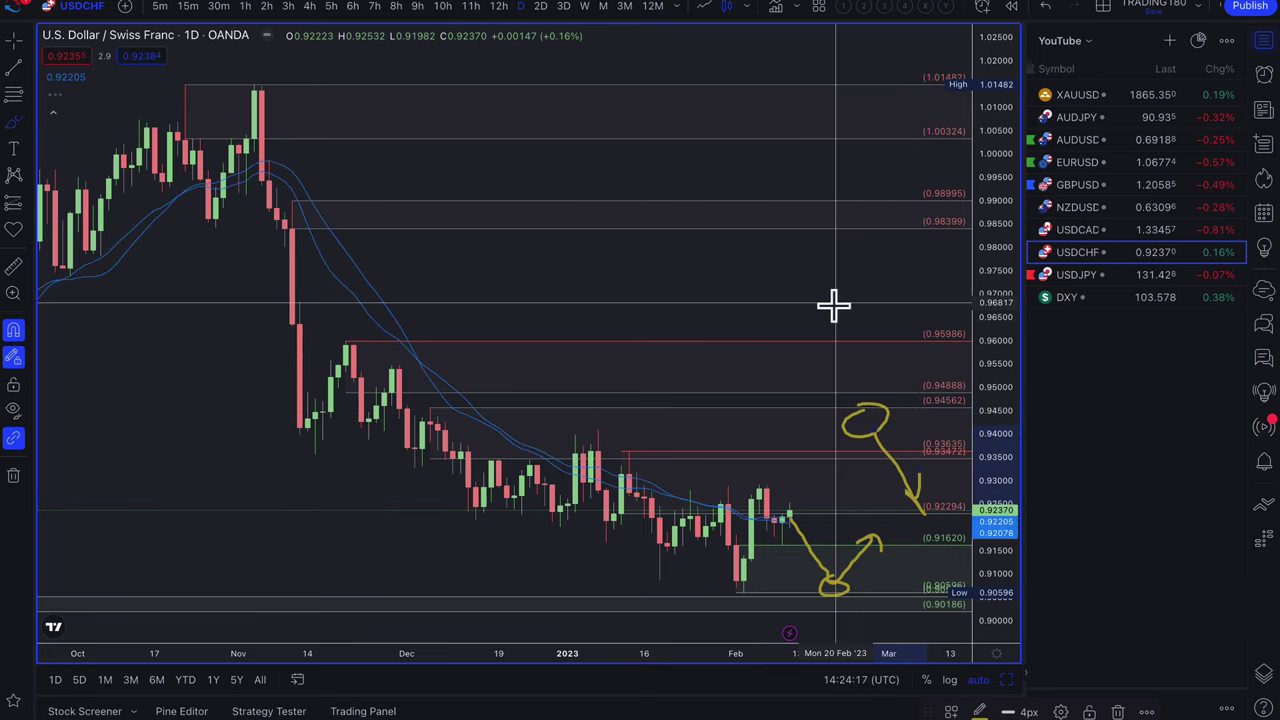
{"action": "scroll", "coordinate": [829, 332], "scroll_direction": "up", "scroll_amount": 3}
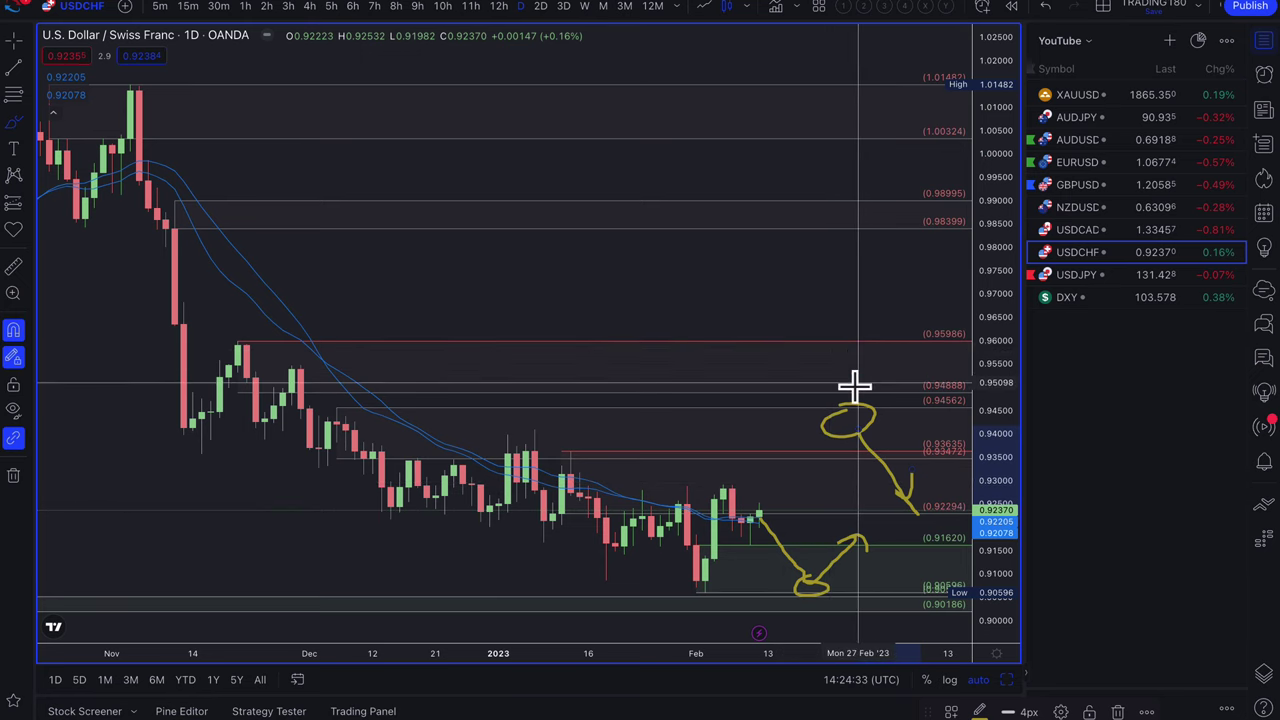
{"action": "scroll", "coordinate": [840, 375], "scroll_direction": "down", "scroll_amount": 2}
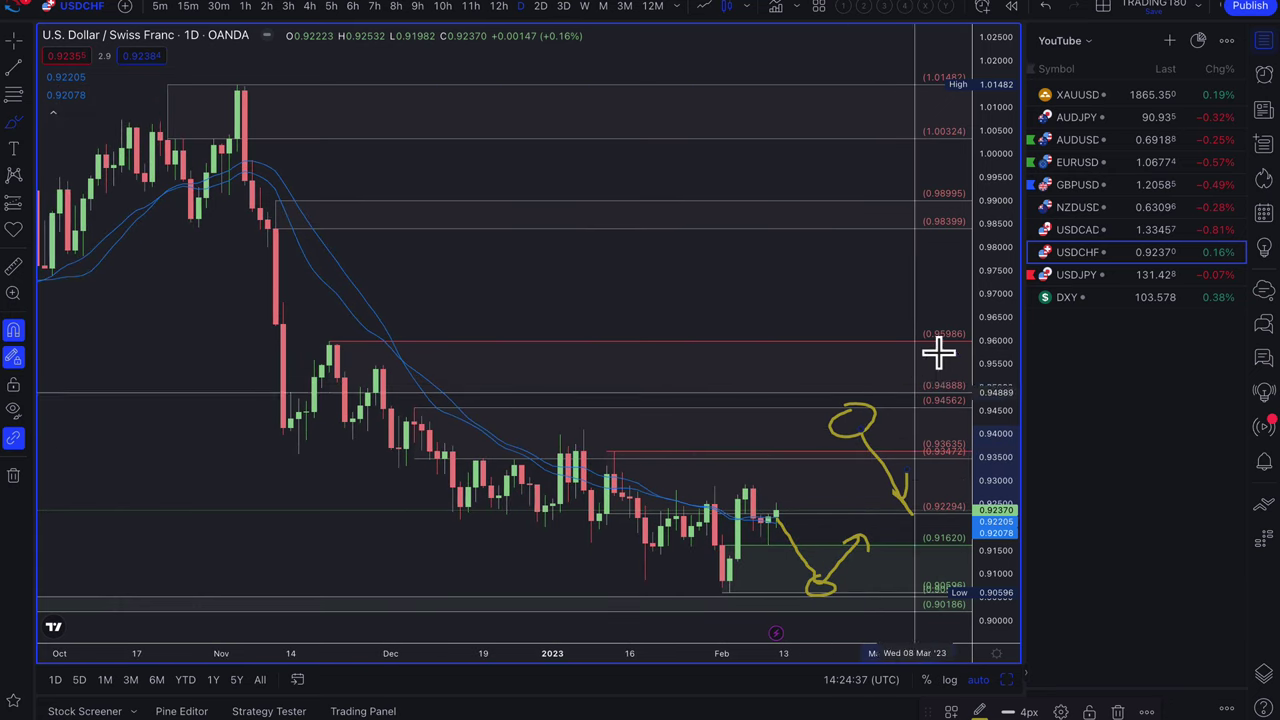
- Open the USDCAD daily chart and brush a yellow stroke down from the last candle's low
{"action": "left_click", "coordinate": [1091, 231]}
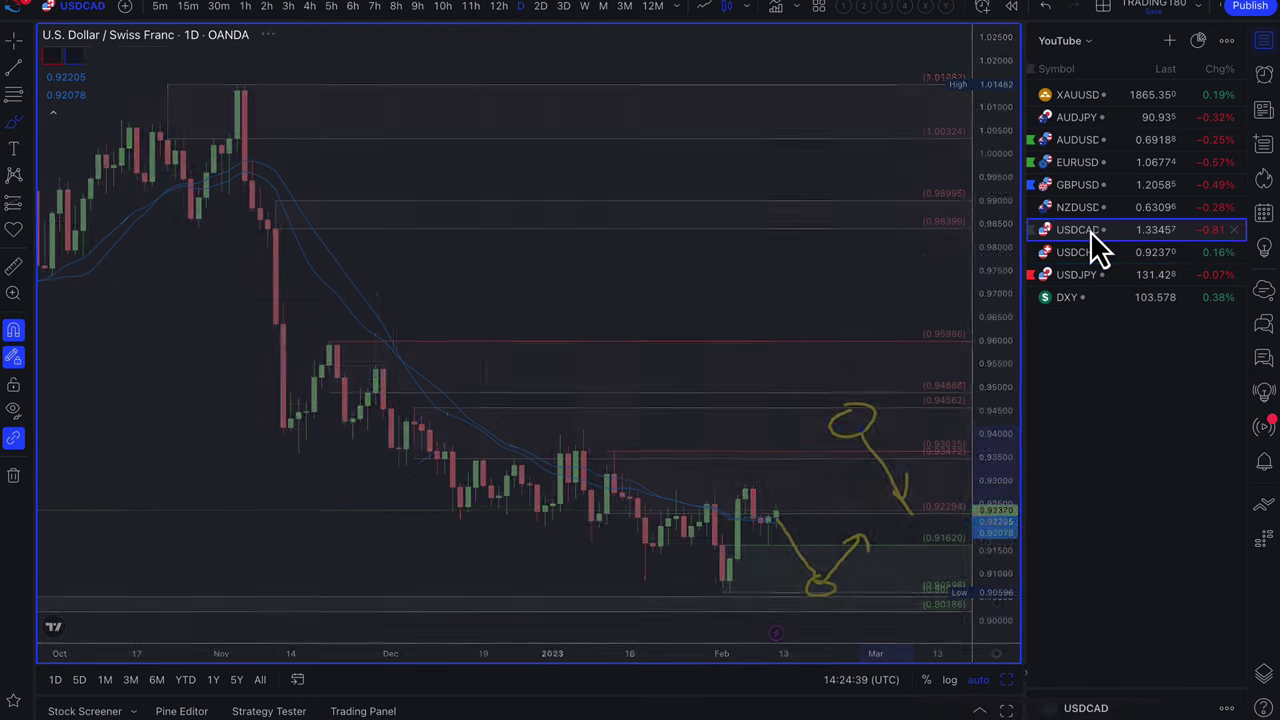
{"action": "scroll", "coordinate": [782, 468], "scroll_direction": "up", "scroll_amount": 3}
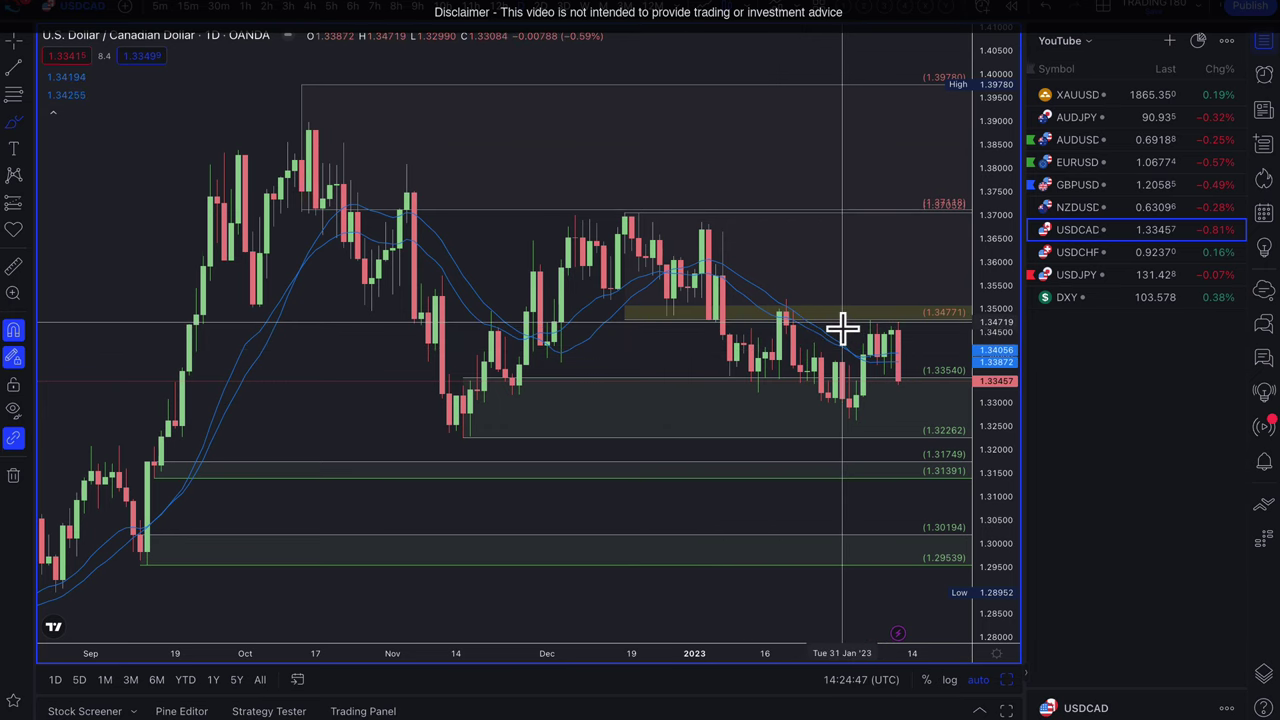
{"action": "scroll", "coordinate": [771, 403], "scroll_direction": "up", "scroll_amount": 3}
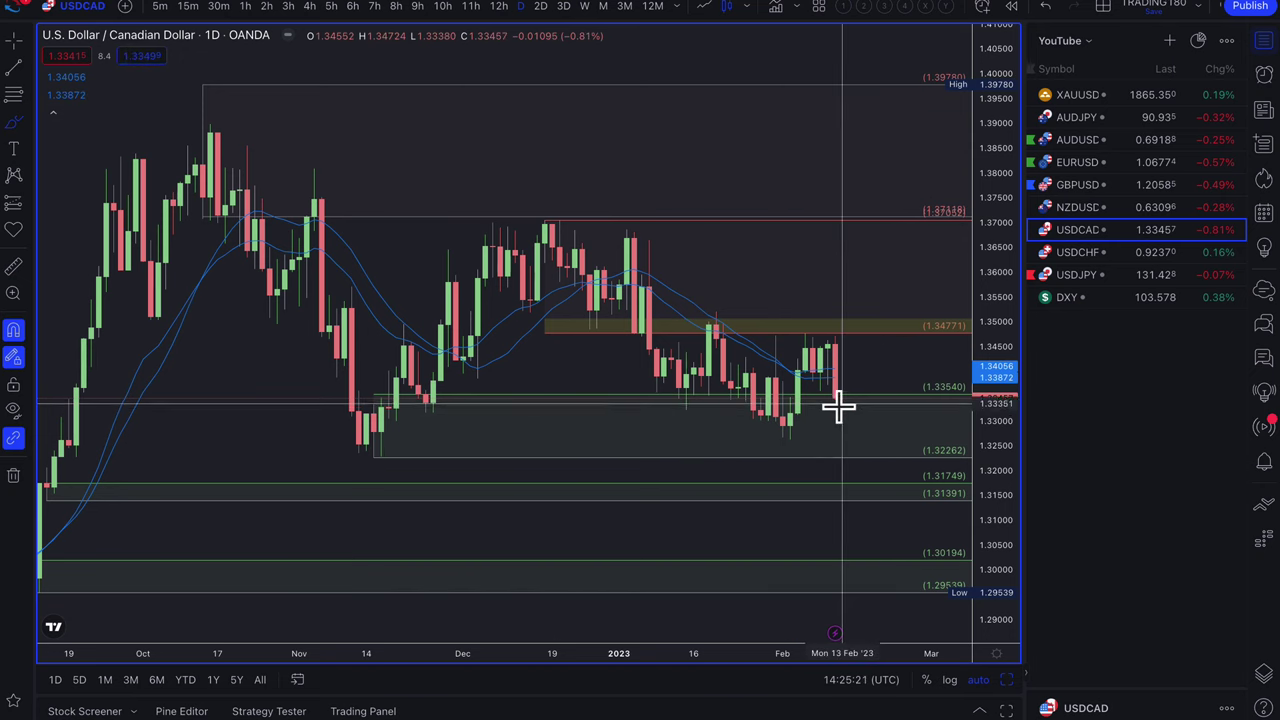
{"action": "mouse_move", "coordinate": [837, 400]}
{"action": "left_mouse_down"}
{"action": "mouse_move", "coordinate": [855, 449]}
{"action": "mouse_move", "coordinate": [912, 418]}
{"action": "left_mouse_up"}
- Draw an arrow looping up into the 1.3477 zone and back down, and circle the dip near 1.323
{"action": "scroll", "coordinate": [913, 461], "scroll_direction": "up", "scroll_amount": 3}
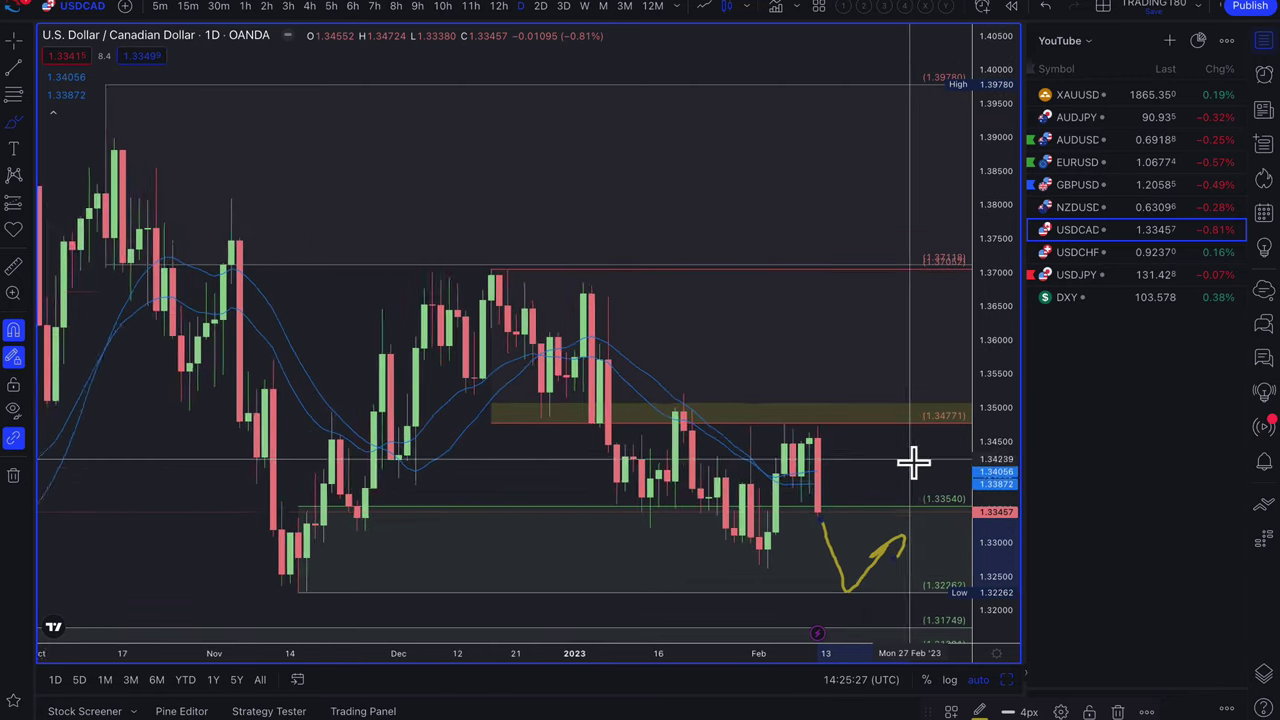
{"action": "scroll", "coordinate": [905, 582], "scroll_direction": "right", "scroll_amount": 3}
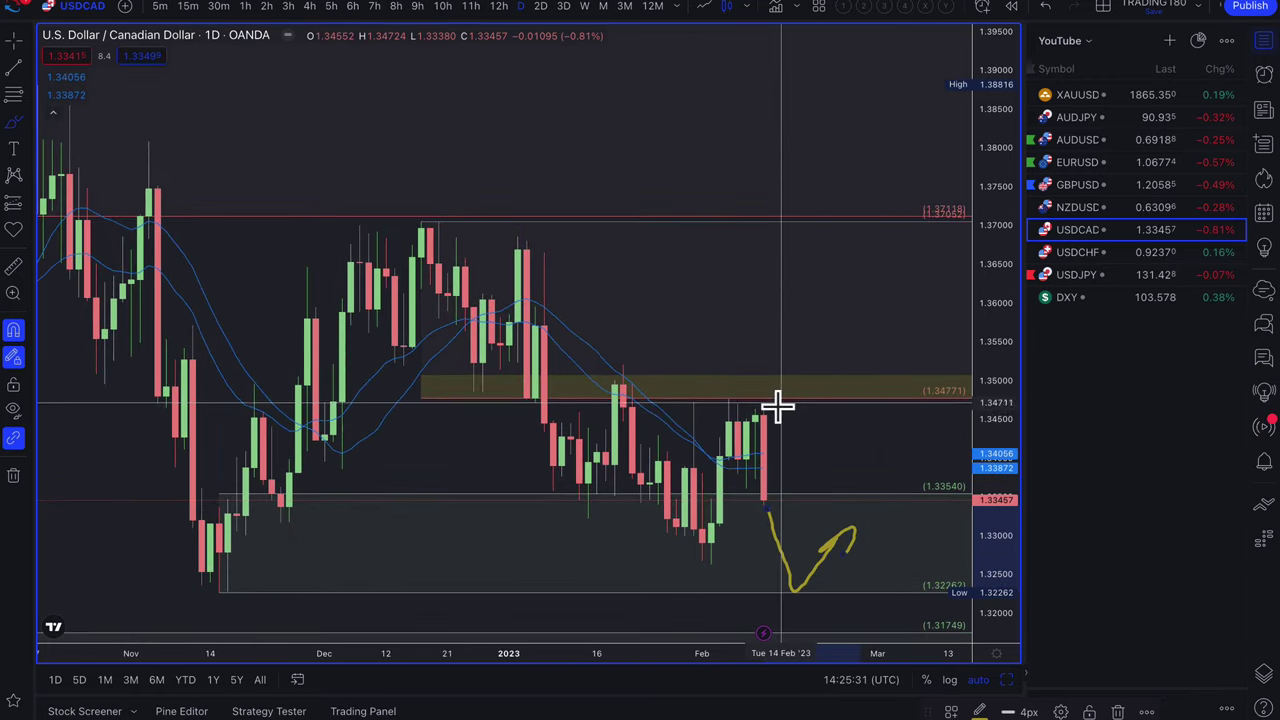
{"action": "mouse_move", "coordinate": [765, 408]}
{"action": "left_mouse_down"}
{"action": "mouse_move", "coordinate": [794, 349]}
{"action": "mouse_move", "coordinate": [814, 351]}
{"action": "mouse_move", "coordinate": [851, 450]}
{"action": "mouse_move", "coordinate": [857, 423]}
{"action": "left_mouse_up"}
{"action": "left_click_drag", "start_coordinate": [806, 338], "coordinate": [780, 380]}
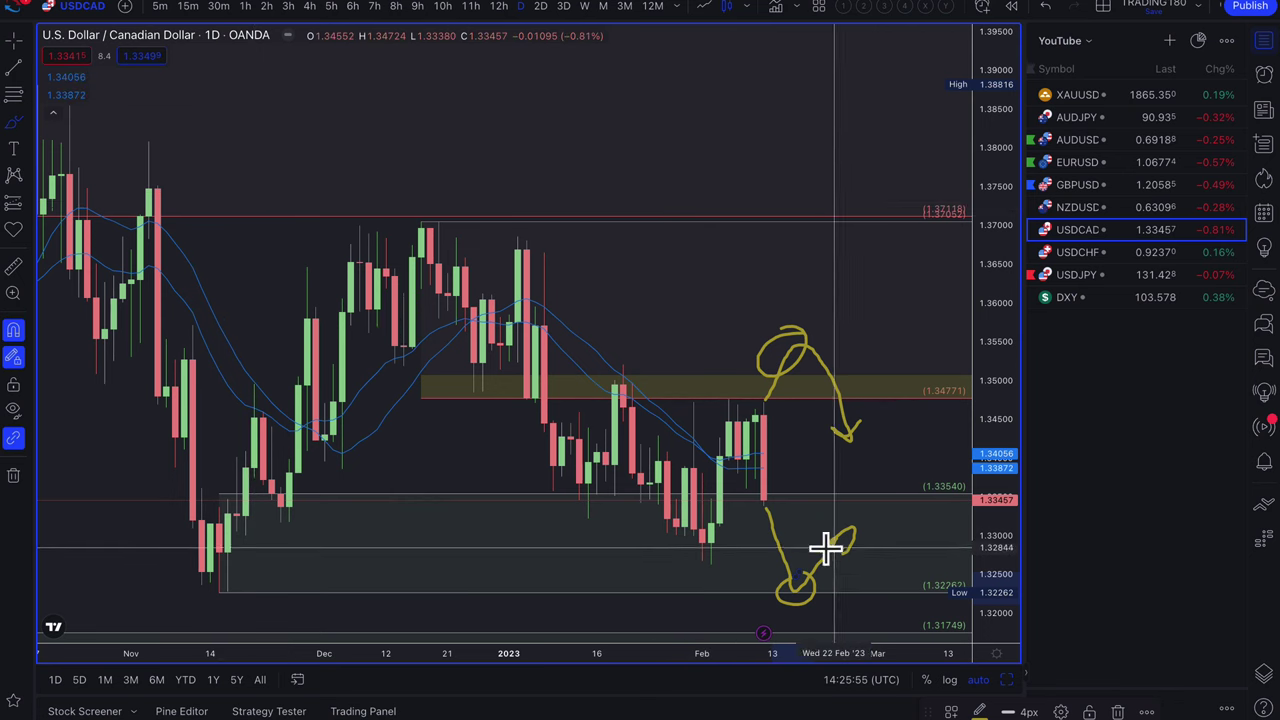
{"action": "mouse_move", "coordinate": [849, 529]}
{"action": "left_mouse_down"}
{"action": "mouse_move", "coordinate": [786, 531]}
{"action": "mouse_move", "coordinate": [836, 604]}
{"action": "mouse_move", "coordinate": [776, 527]}
{"action": "left_mouse_up"}
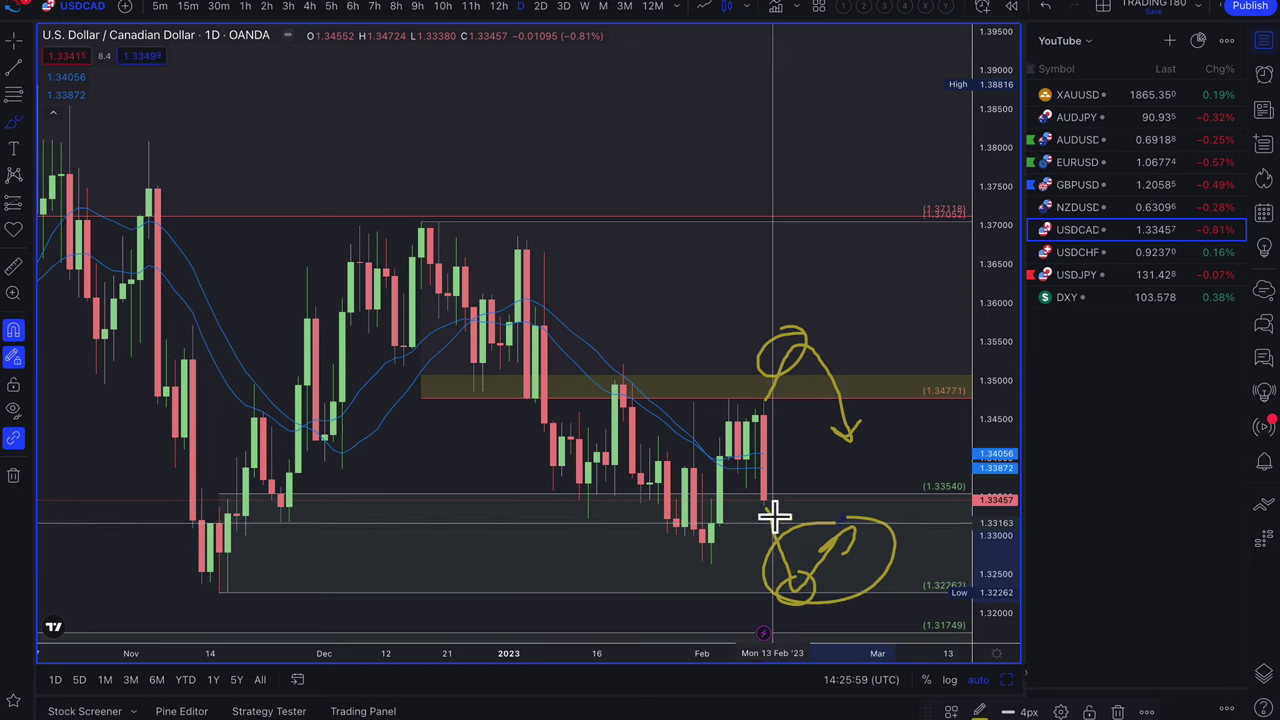
- On NZDUSD daily, sketch a projection down from the last candle and circle the bottom in the green zone near 0.617
{"action": "left_click", "coordinate": [1120, 210]}
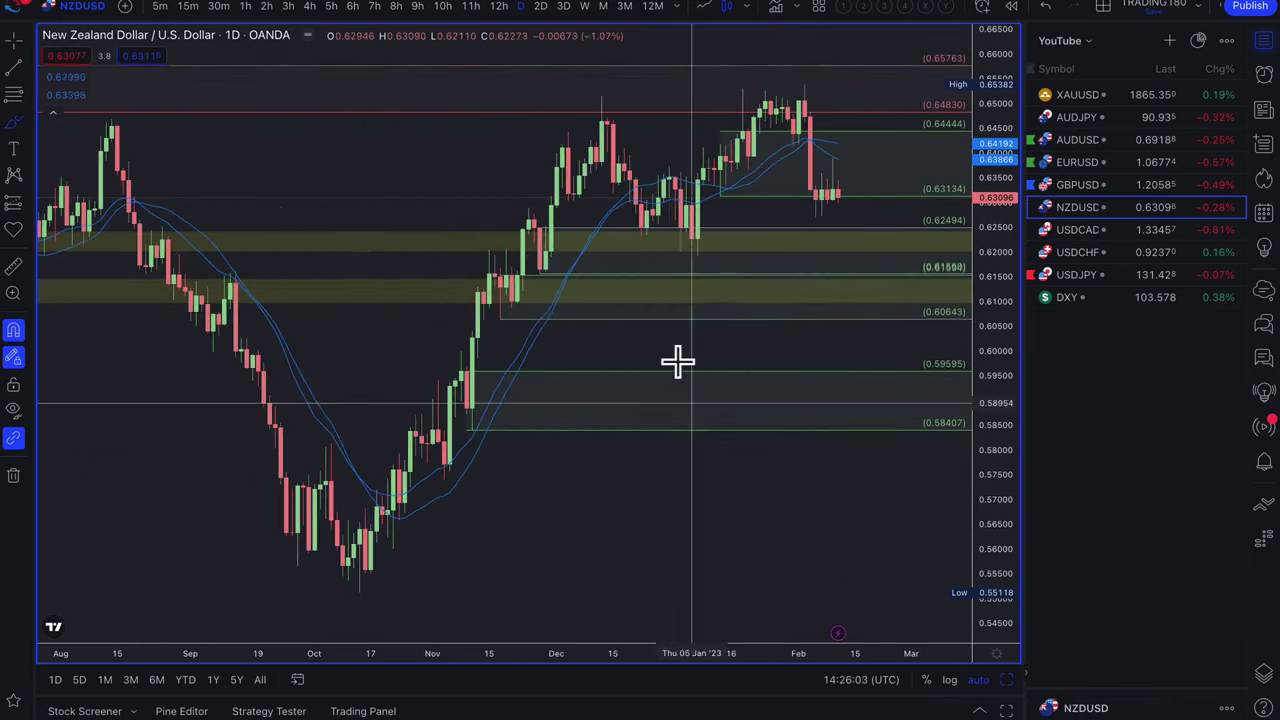
{"action": "scroll", "coordinate": [668, 316], "scroll_direction": "up", "scroll_amount": 2}
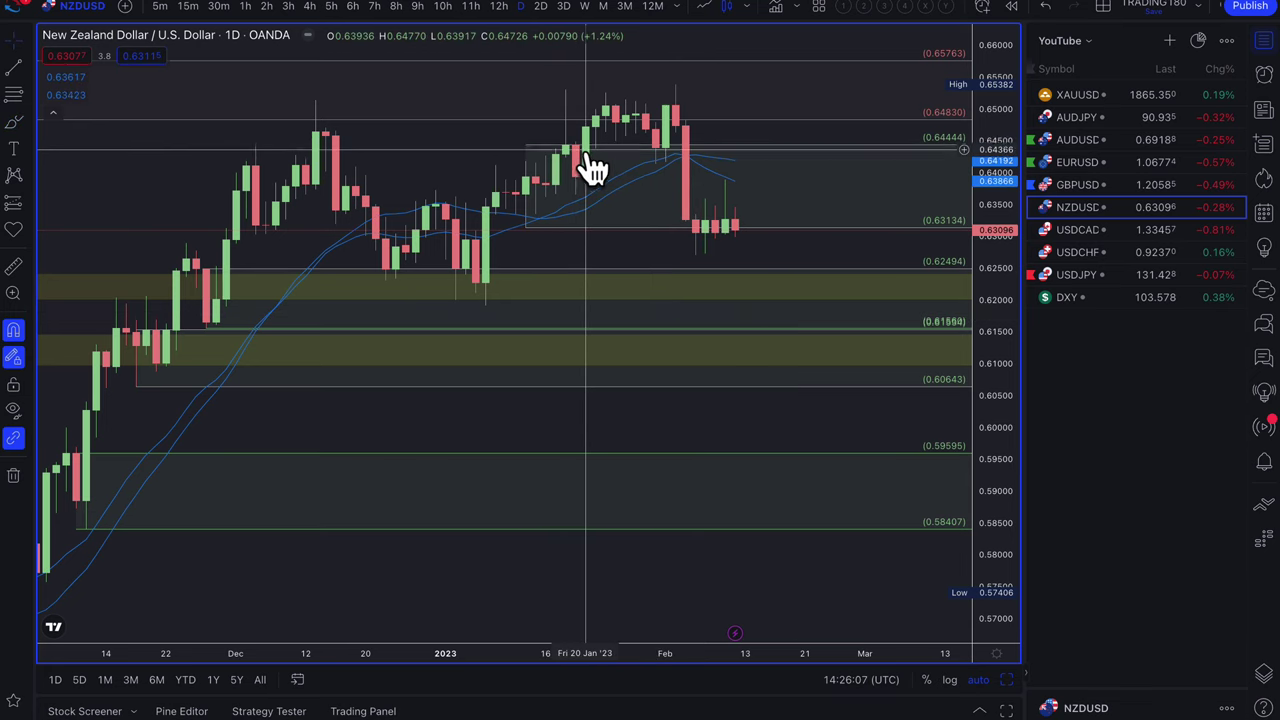
{"action": "left_click", "coordinate": [517, 194]}
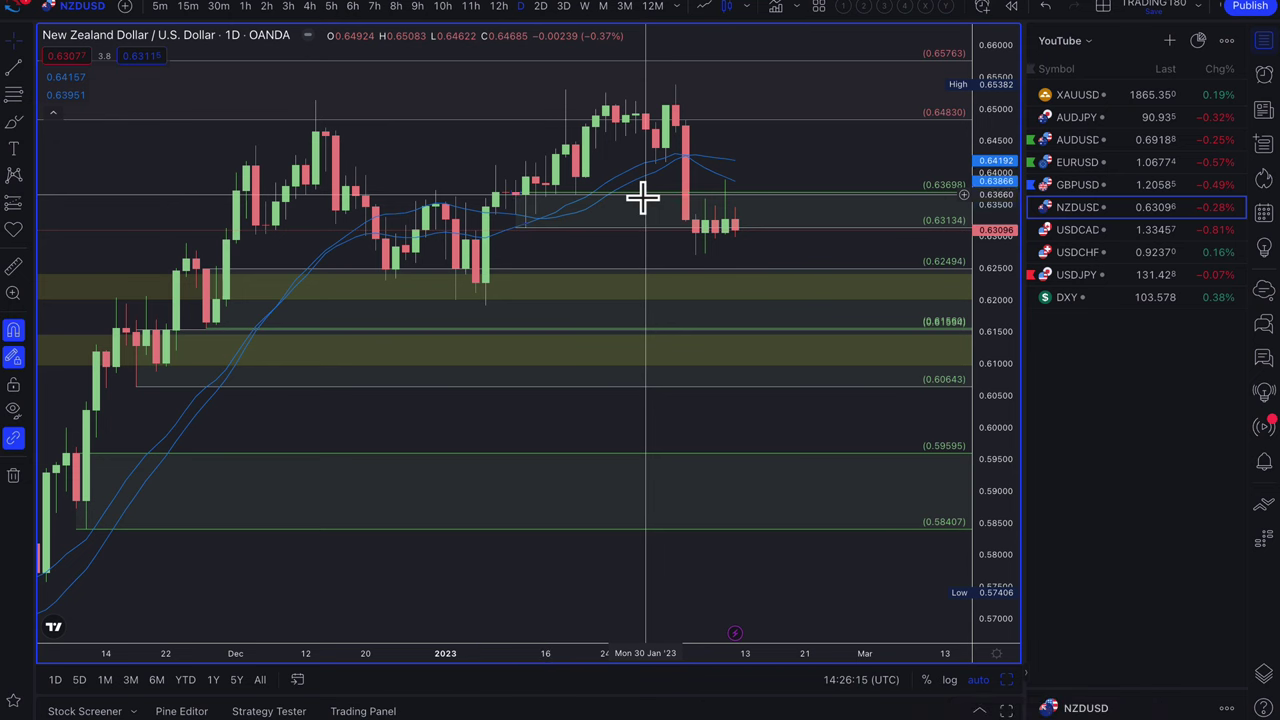
{"action": "scroll", "coordinate": [651, 209], "scroll_direction": "up", "scroll_amount": 5}
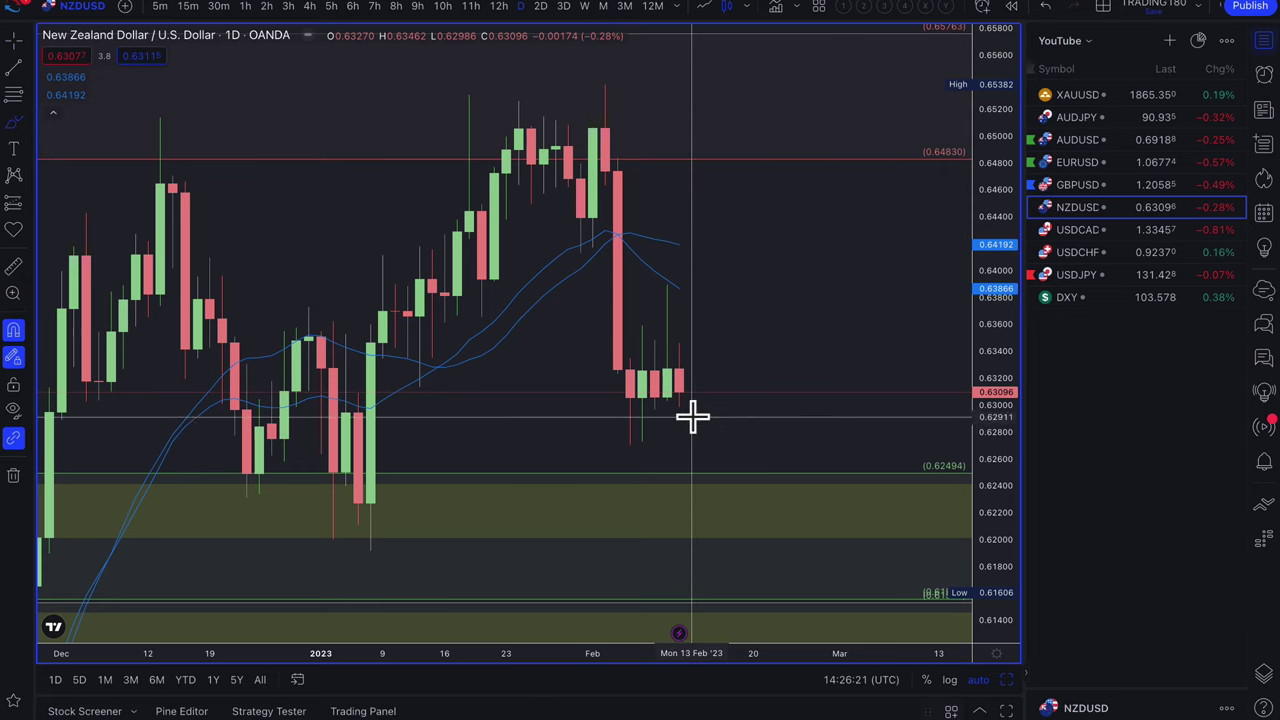
{"action": "mouse_move", "coordinate": [680, 398]}
{"action": "left_mouse_down"}
{"action": "mouse_move", "coordinate": [754, 514]}
{"action": "mouse_move", "coordinate": [851, 382]}
{"action": "left_mouse_up"}
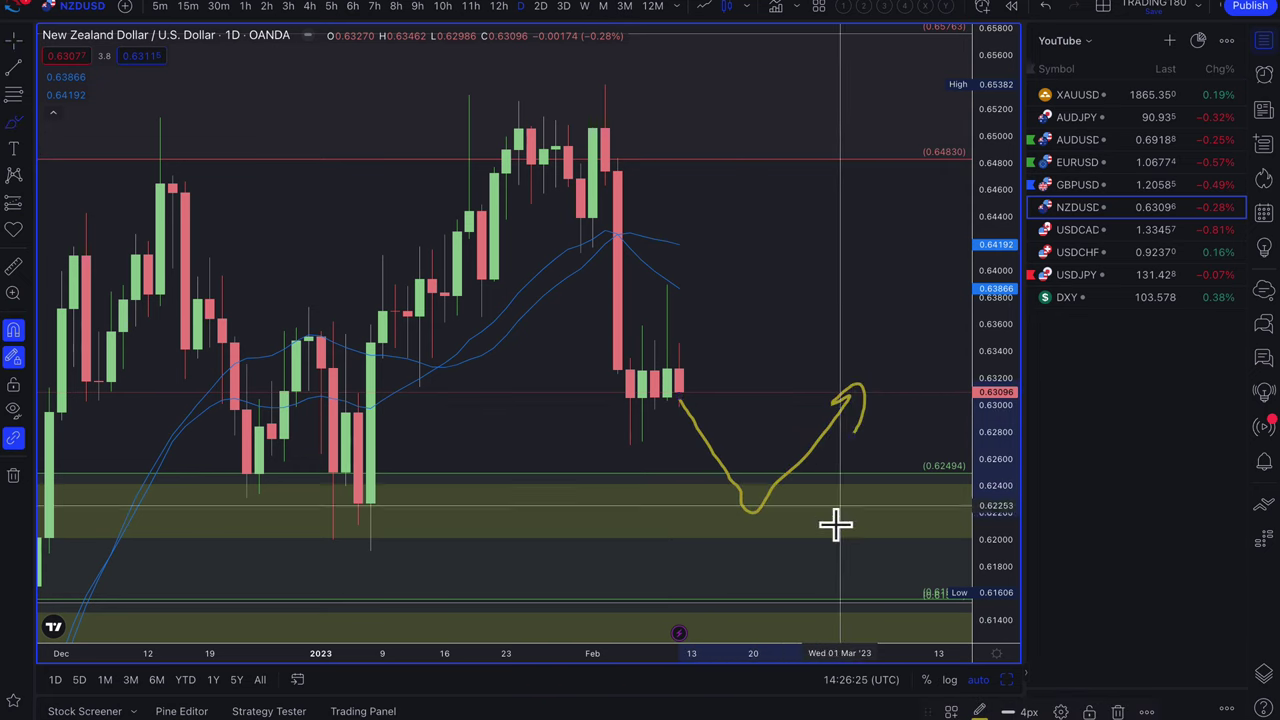
{"action": "scroll", "coordinate": [835, 521], "scroll_direction": "down", "scroll_amount": 2}
{"action": "scroll", "coordinate": [835, 521], "scroll_direction": "down", "scroll_amount": 1}
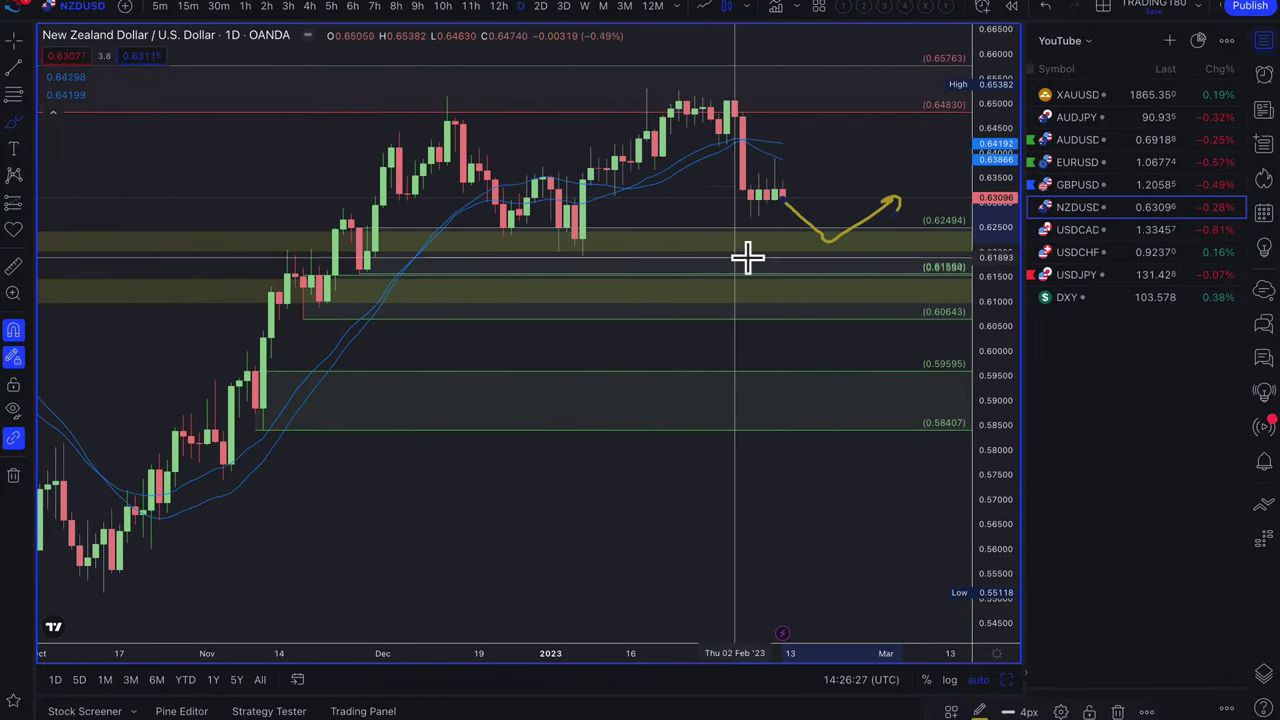
{"action": "mouse_move", "coordinate": [846, 253]}
{"action": "left_mouse_down"}
{"action": "mouse_move", "coordinate": [831, 278]}
{"action": "mouse_move", "coordinate": [896, 234]}
{"action": "left_mouse_up"}
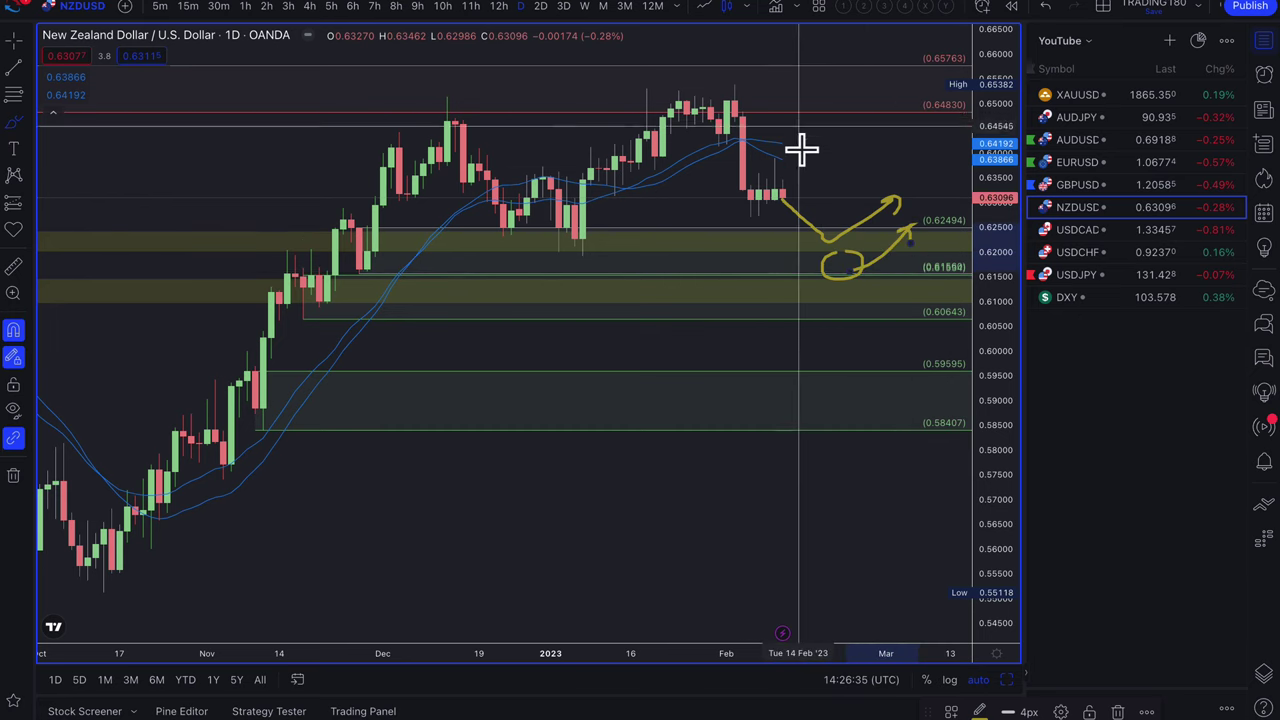
- Draw an upward projection to a circled top near 0.655, looping at the peak and arrowing down
{"action": "mouse_move", "coordinate": [786, 189]}
{"action": "left_mouse_down"}
{"action": "mouse_move", "coordinate": [845, 90]}
{"action": "mouse_move", "coordinate": [871, 134]}
{"action": "left_mouse_up"}
{"action": "left_click_drag", "start_coordinate": [846, 73], "coordinate": [866, 86]}
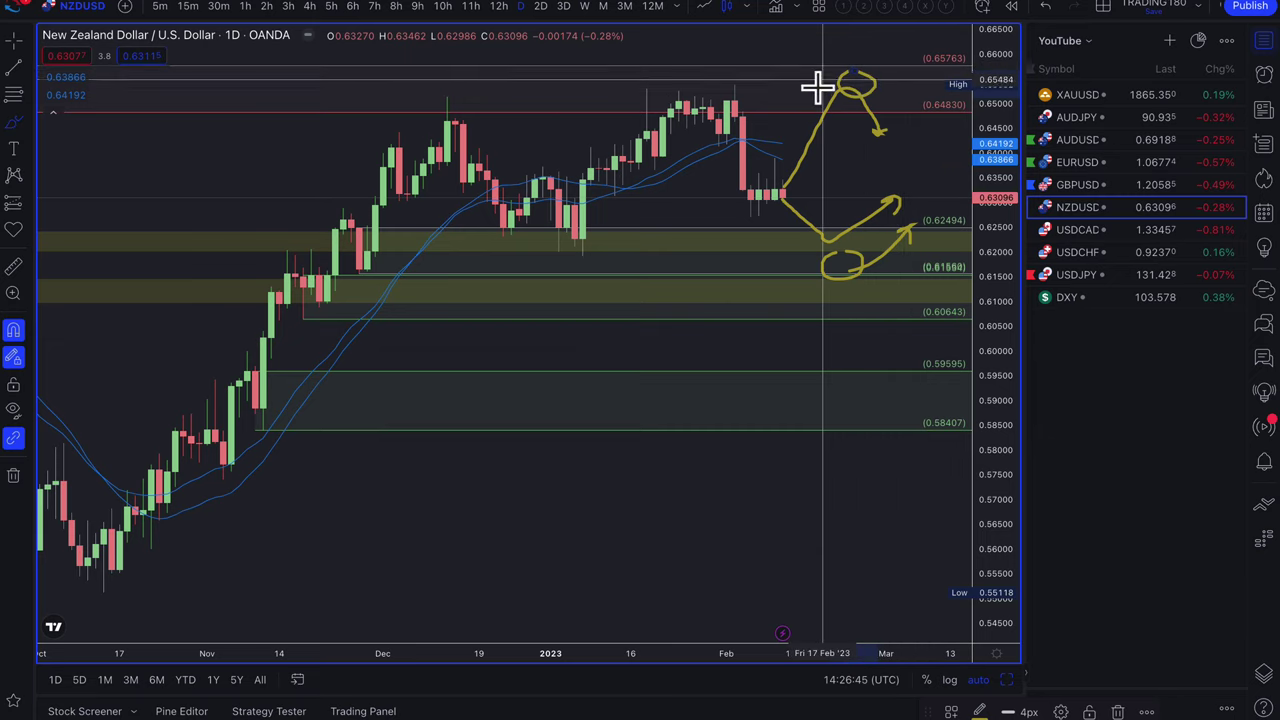
{"action": "scroll", "coordinate": [885, 168], "scroll_direction": "down", "scroll_amount": 2}
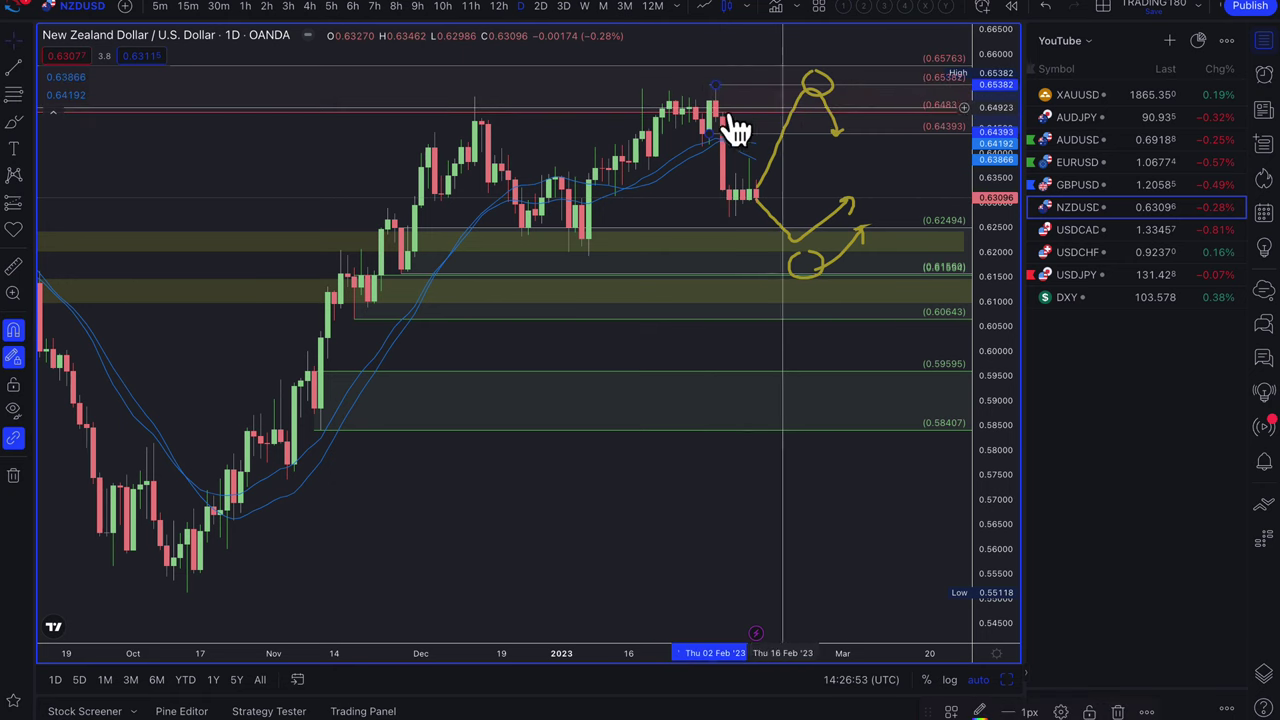
{"action": "right_click", "coordinate": [607, 121]}
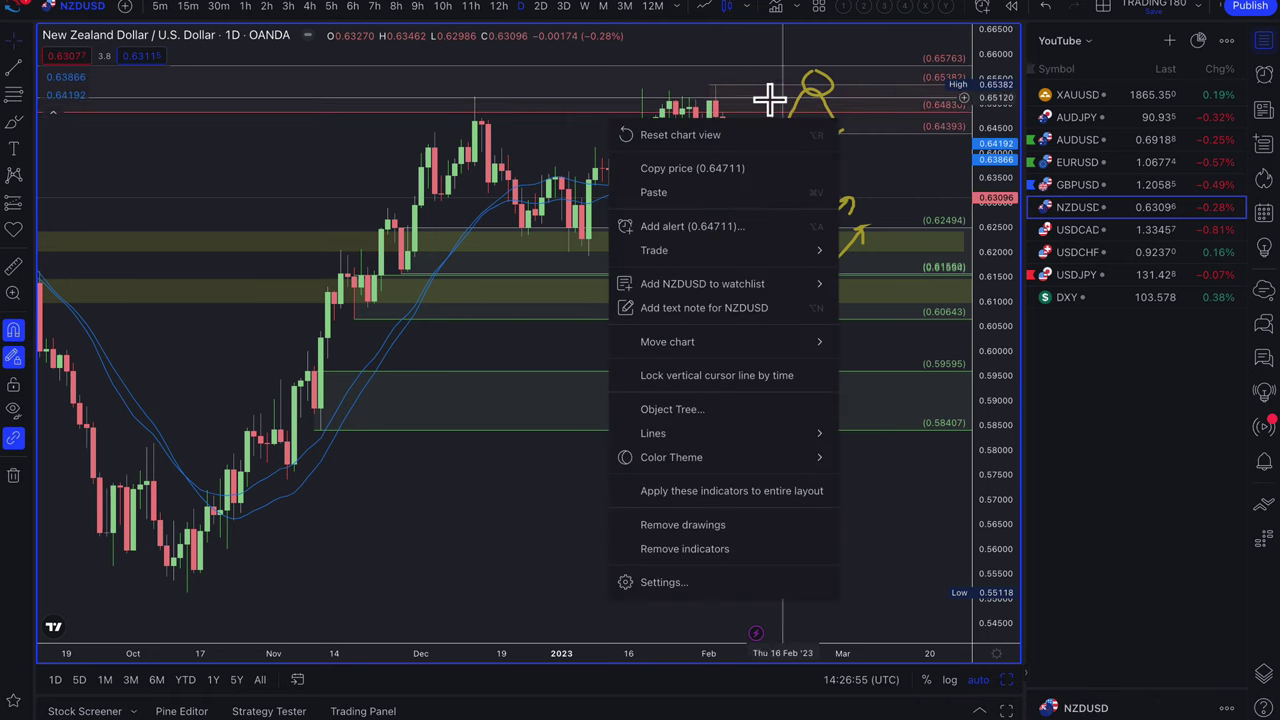
{"action": "left_click", "coordinate": [849, 149]}
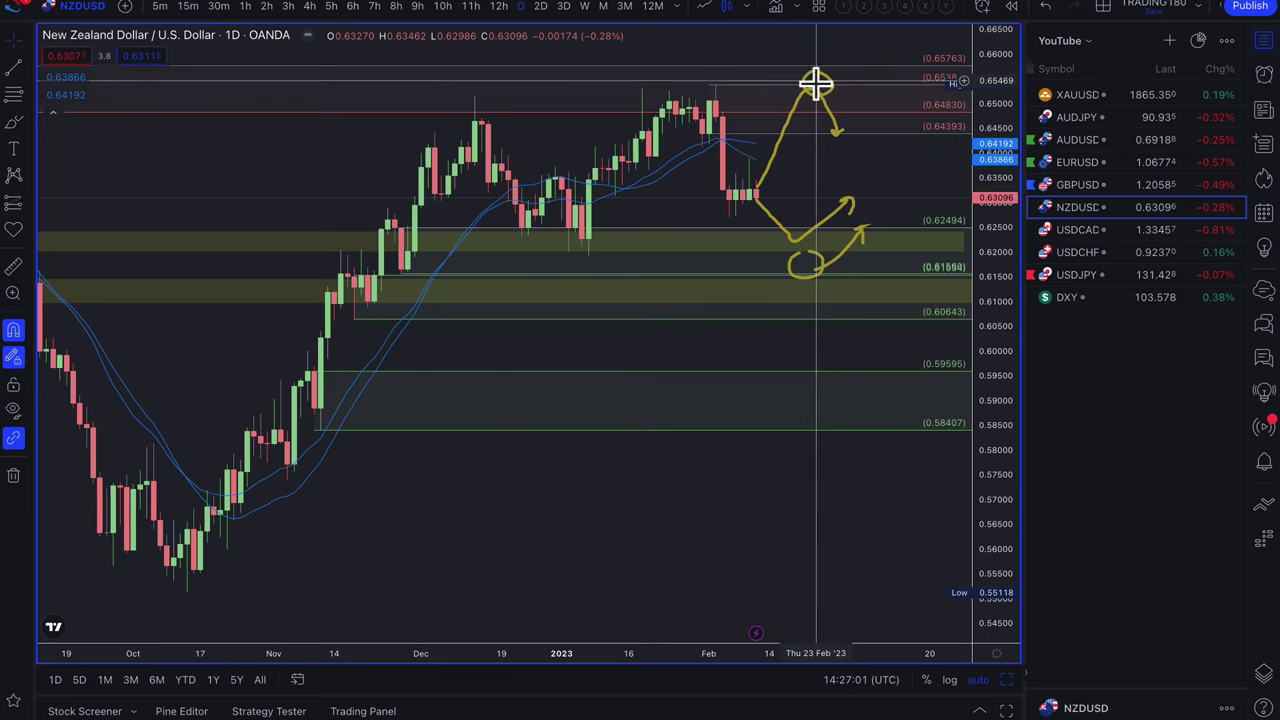
{"action": "left_click_drag", "start_coordinate": [817, 86], "coordinate": [838, 148]}
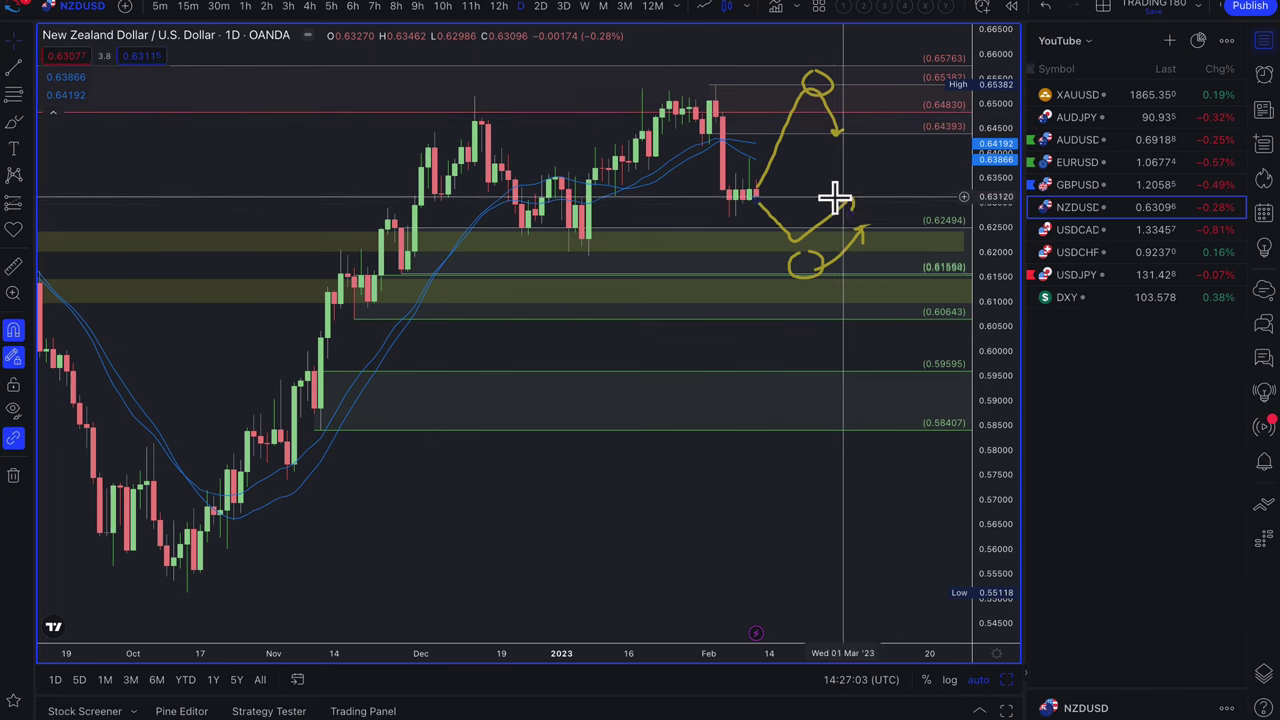
{"action": "scroll", "coordinate": [826, 197], "scroll_direction": "up", "scroll_amount": 3}
{"action": "scroll", "coordinate": [827, 205], "scroll_direction": "up", "scroll_amount": 2}
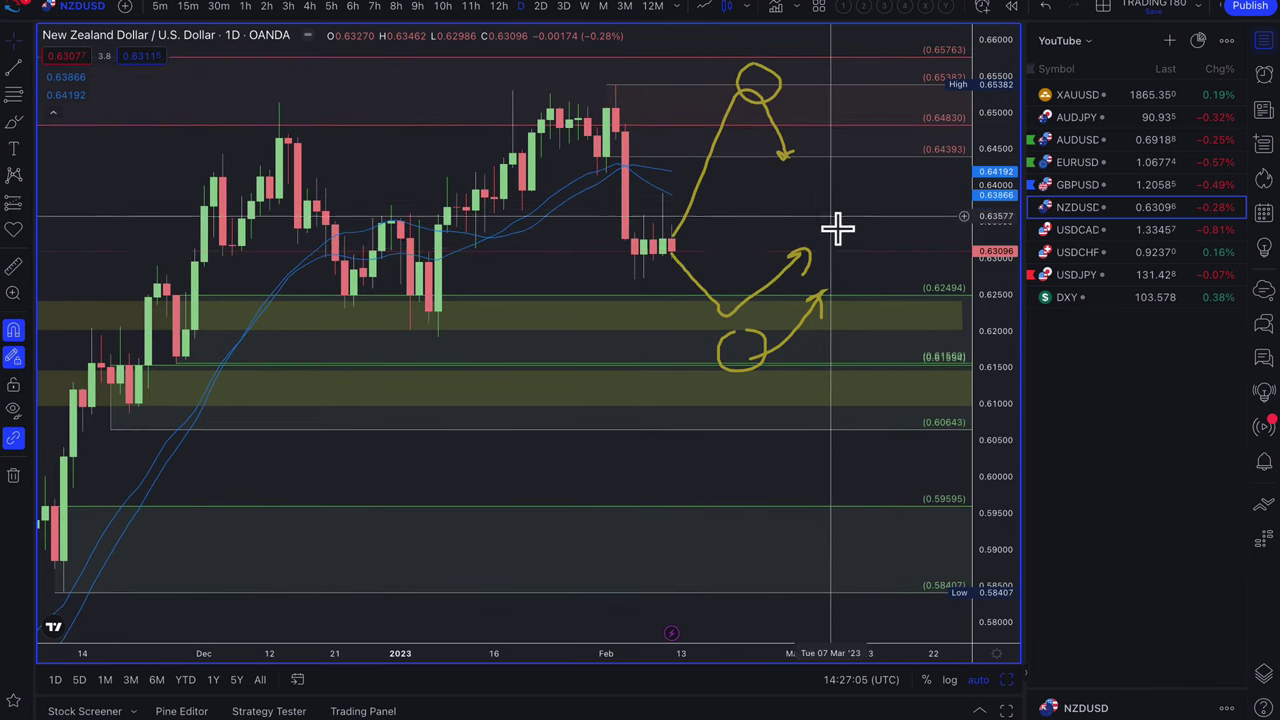
- Zoom over the GBPUSD daily chart, then go to the Bloomberg 'Britain Avoids Recession' article
{"action": "left_click", "coordinate": [1145, 187]}
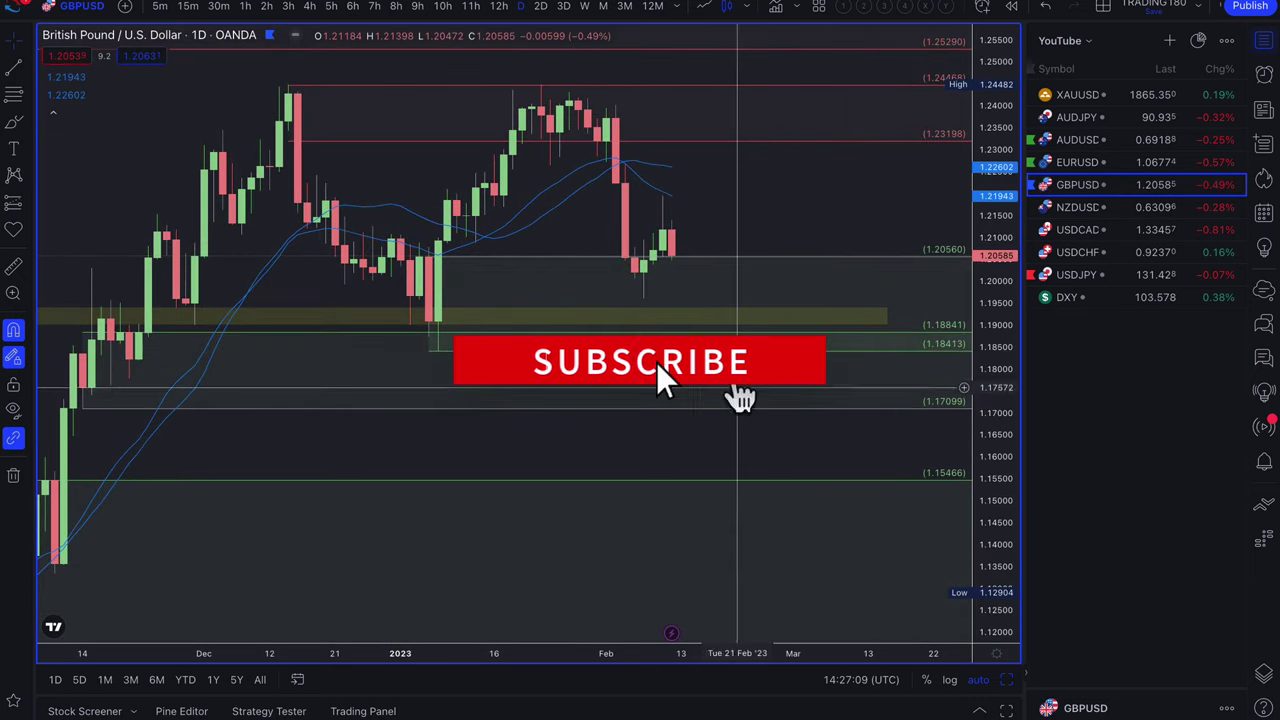
{"action": "scroll", "coordinate": [730, 280], "scroll_direction": "down", "scroll_amount": 4}
{"action": "scroll", "coordinate": [807, 240], "scroll_direction": "up", "scroll_amount": 4}
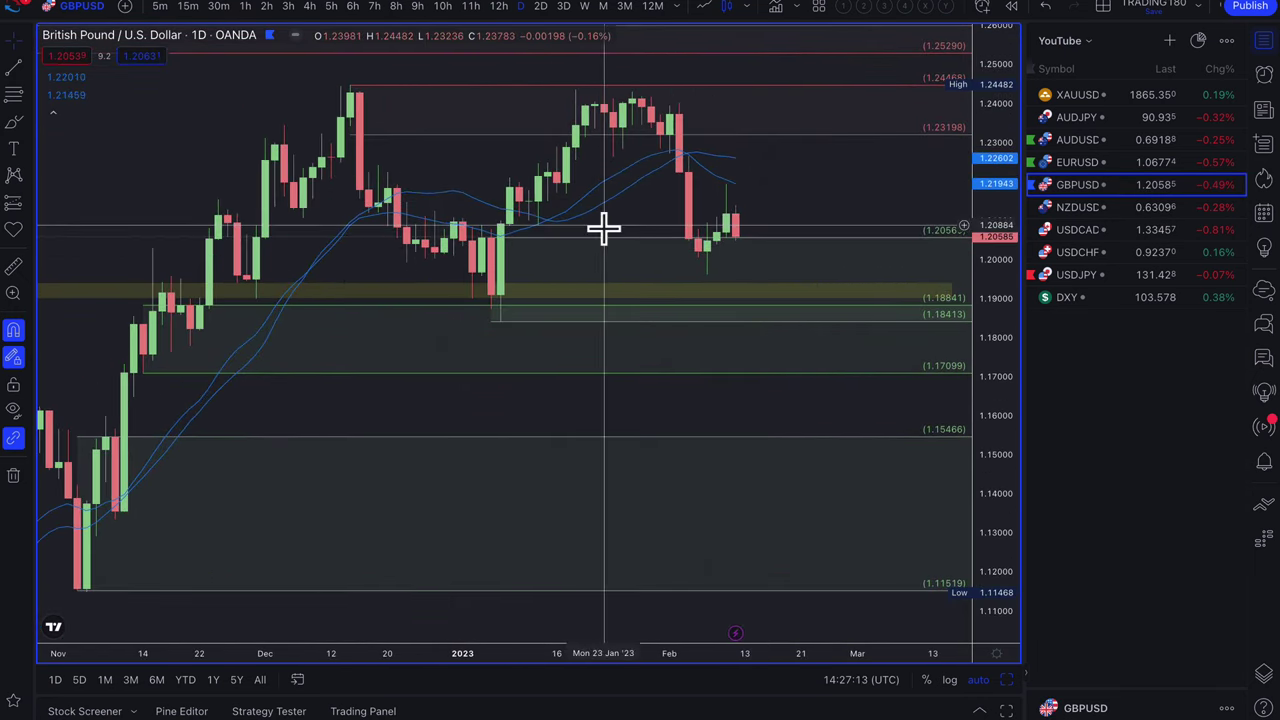
{"action": "left_click", "coordinate": [300, 8]}
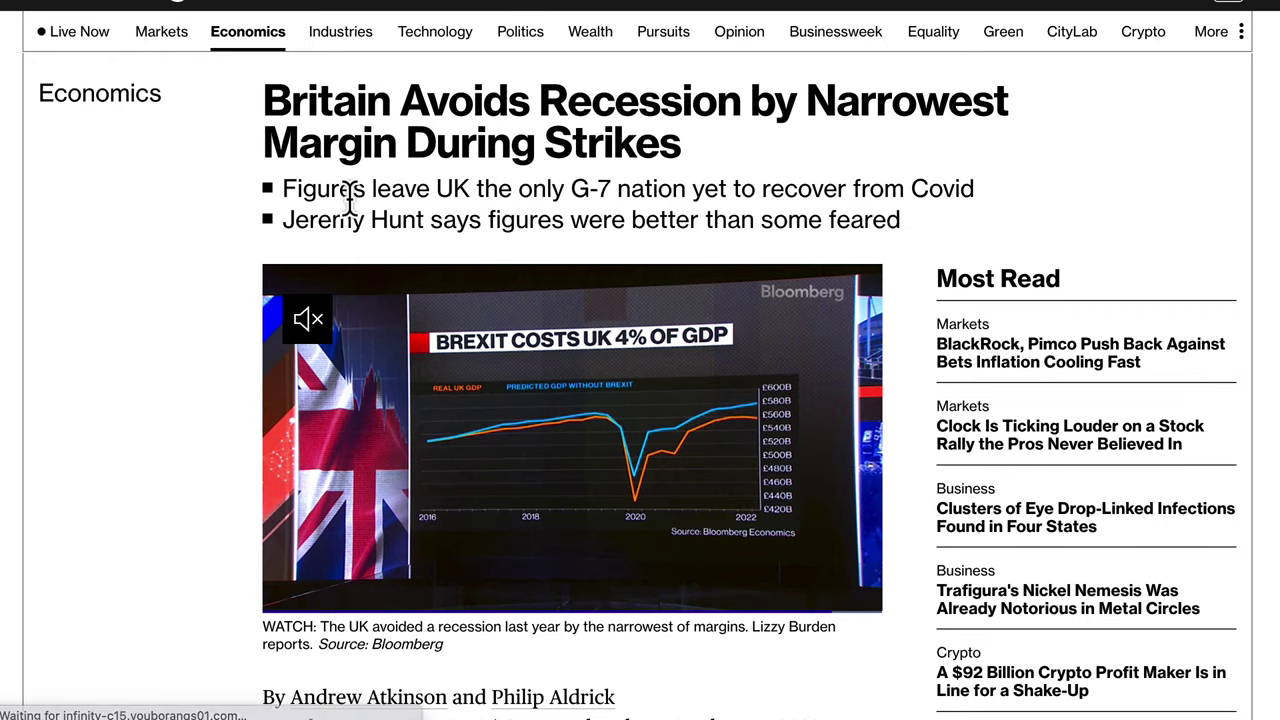
{"action": "left_click_drag", "start_coordinate": [283, 189], "coordinate": [857, 203]}
{"action": "scroll", "coordinate": [601, 133], "scroll_direction": "down", "scroll_amount": 1}
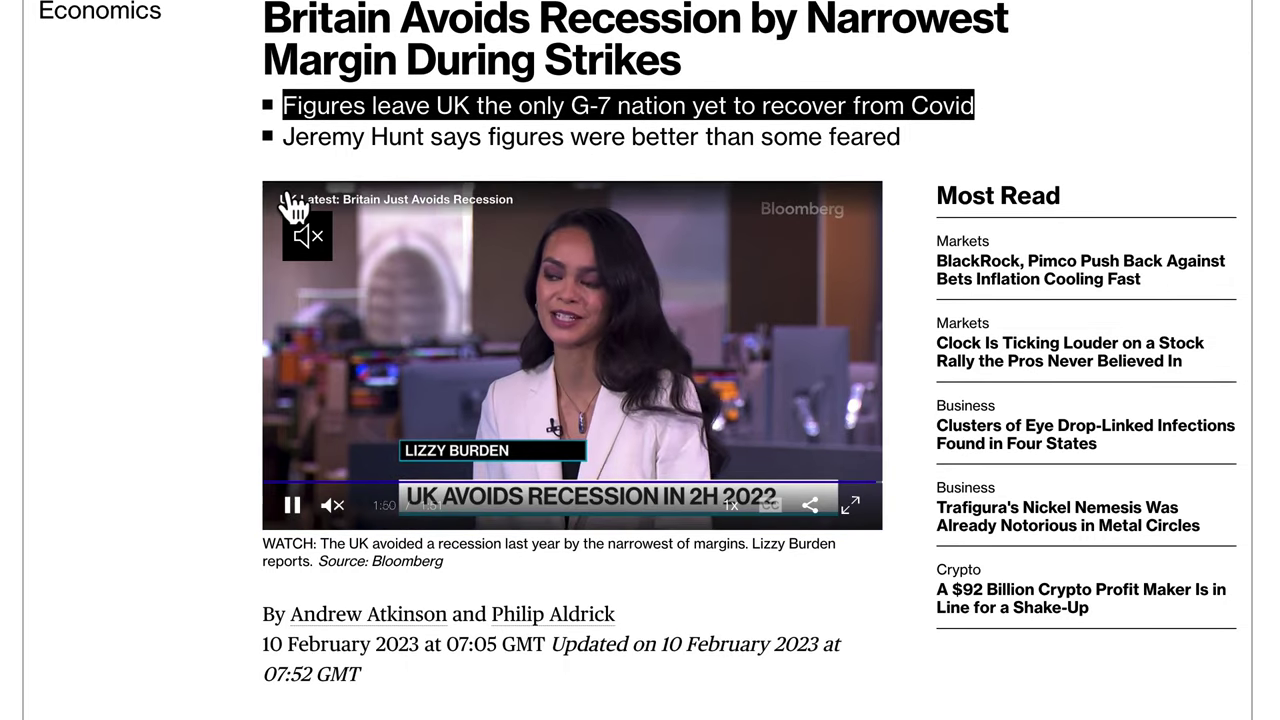
{"action": "left_click_drag", "start_coordinate": [285, 140], "coordinate": [937, 150]}
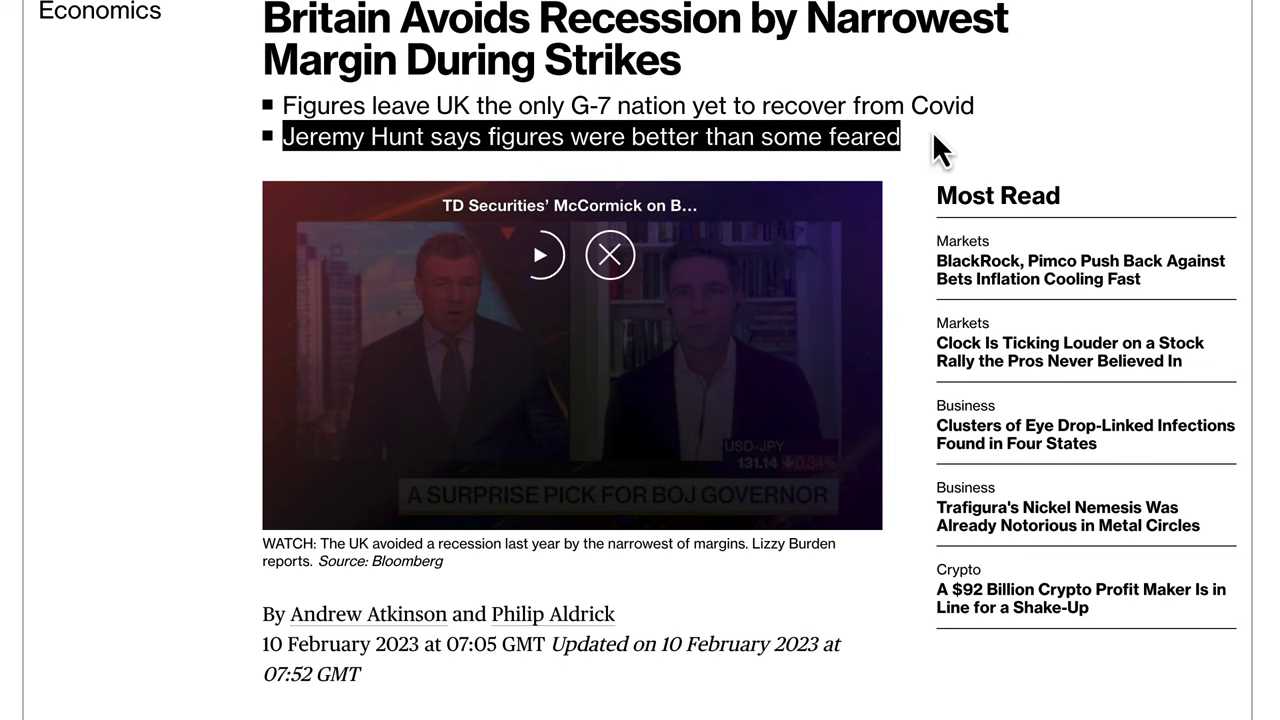
{"action": "scroll", "coordinate": [904, 289], "scroll_direction": "down", "scroll_amount": 5}
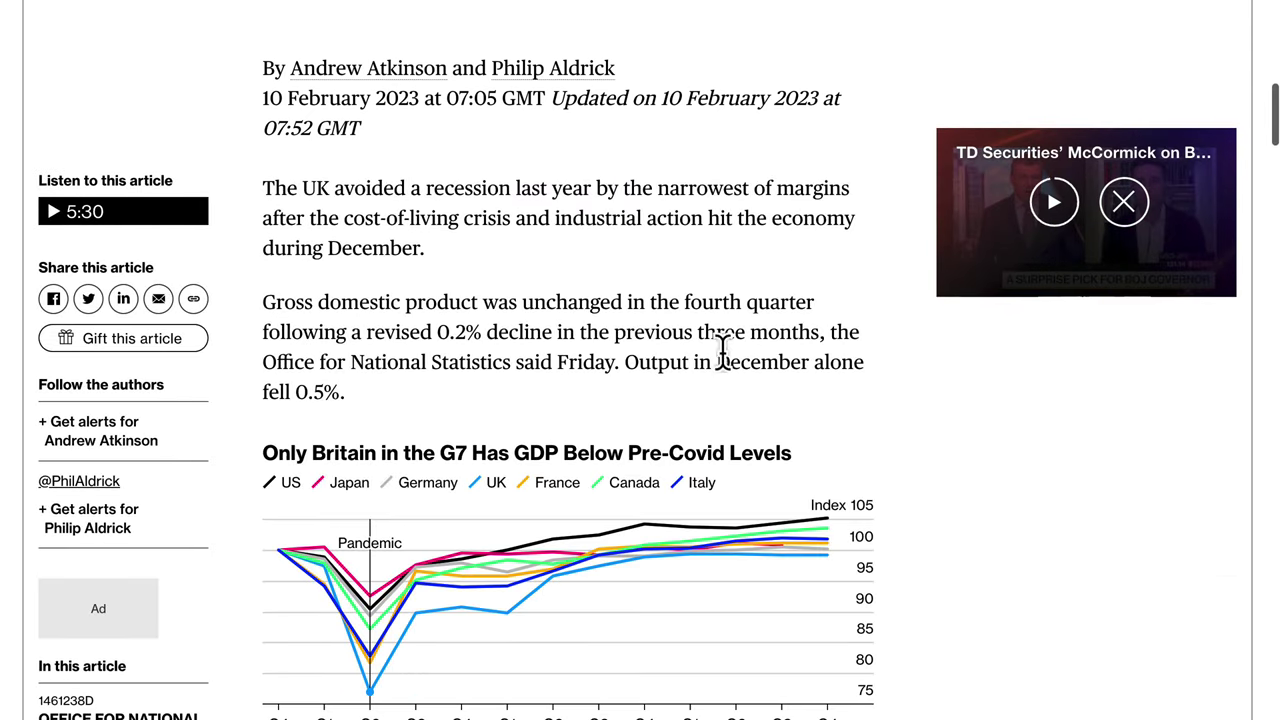
{"action": "scroll", "coordinate": [523, 458], "scroll_direction": "down", "scroll_amount": 1}
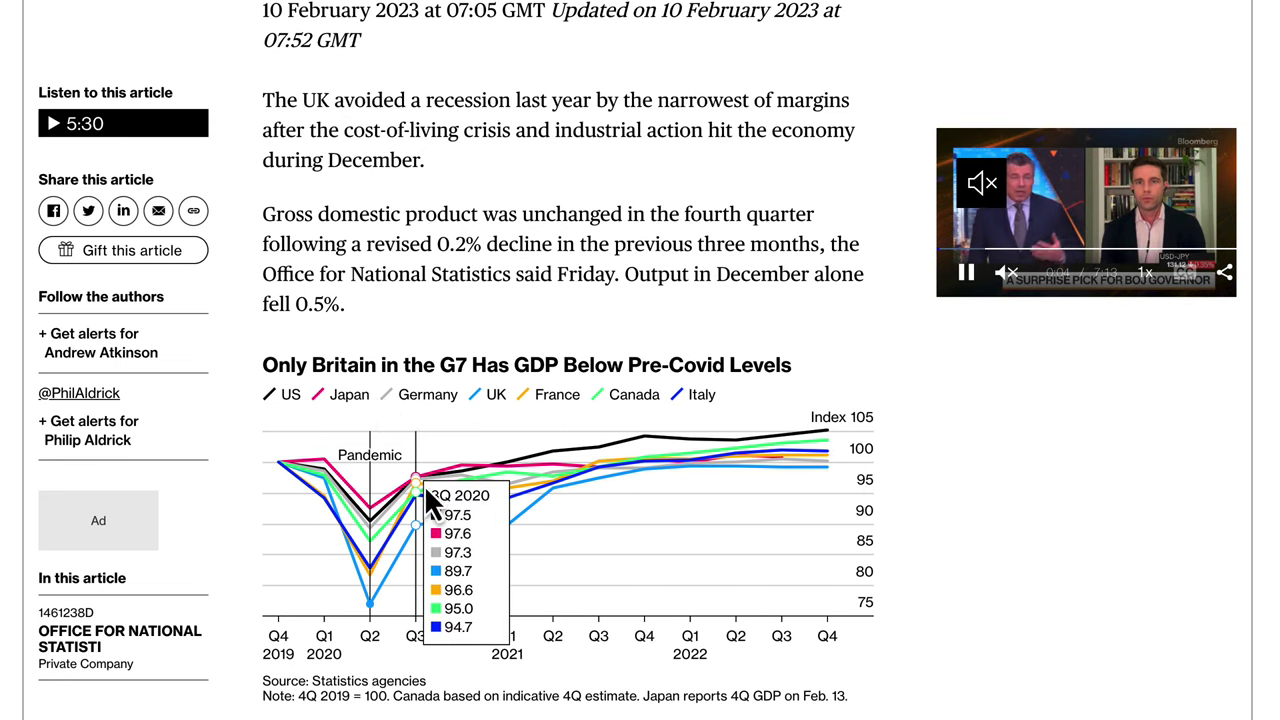
{"action": "scroll", "coordinate": [432, 258], "scroll_direction": "up", "scroll_amount": 1}
{"action": "left_click_drag", "start_coordinate": [264, 148], "coordinate": [444, 232]}
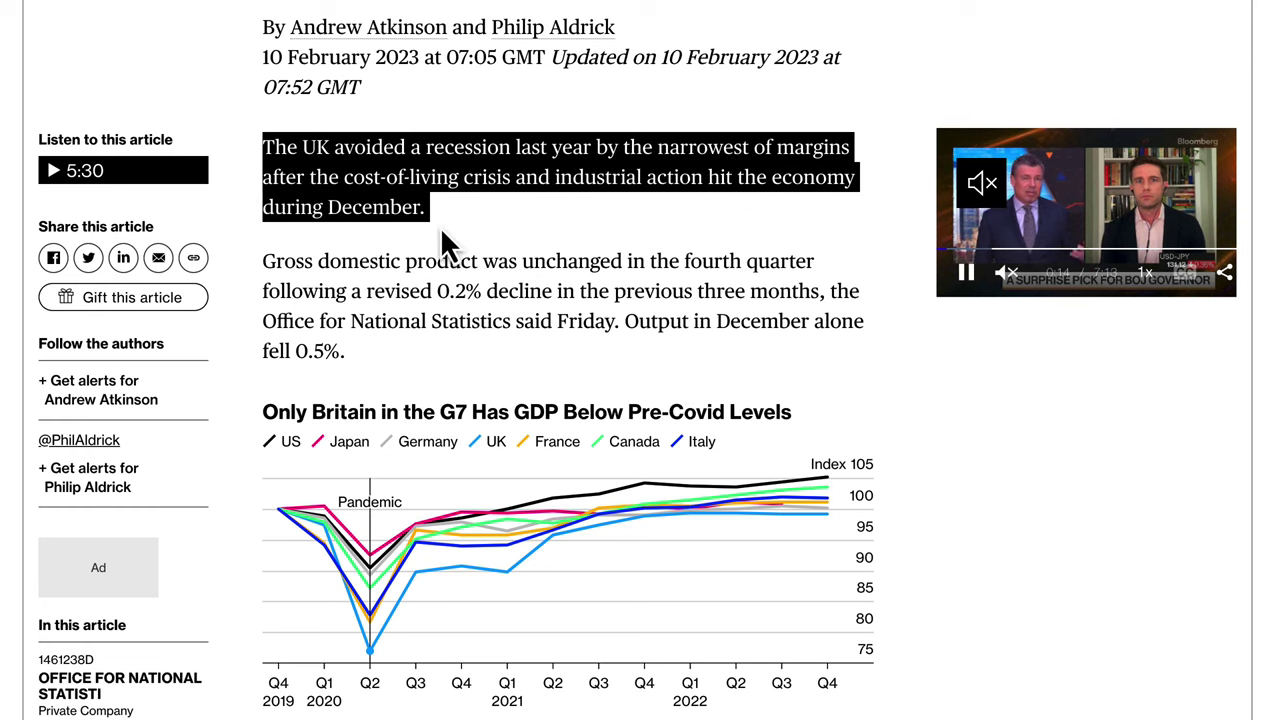
{"action": "left_click_drag", "start_coordinate": [277, 265], "coordinate": [497, 373]}
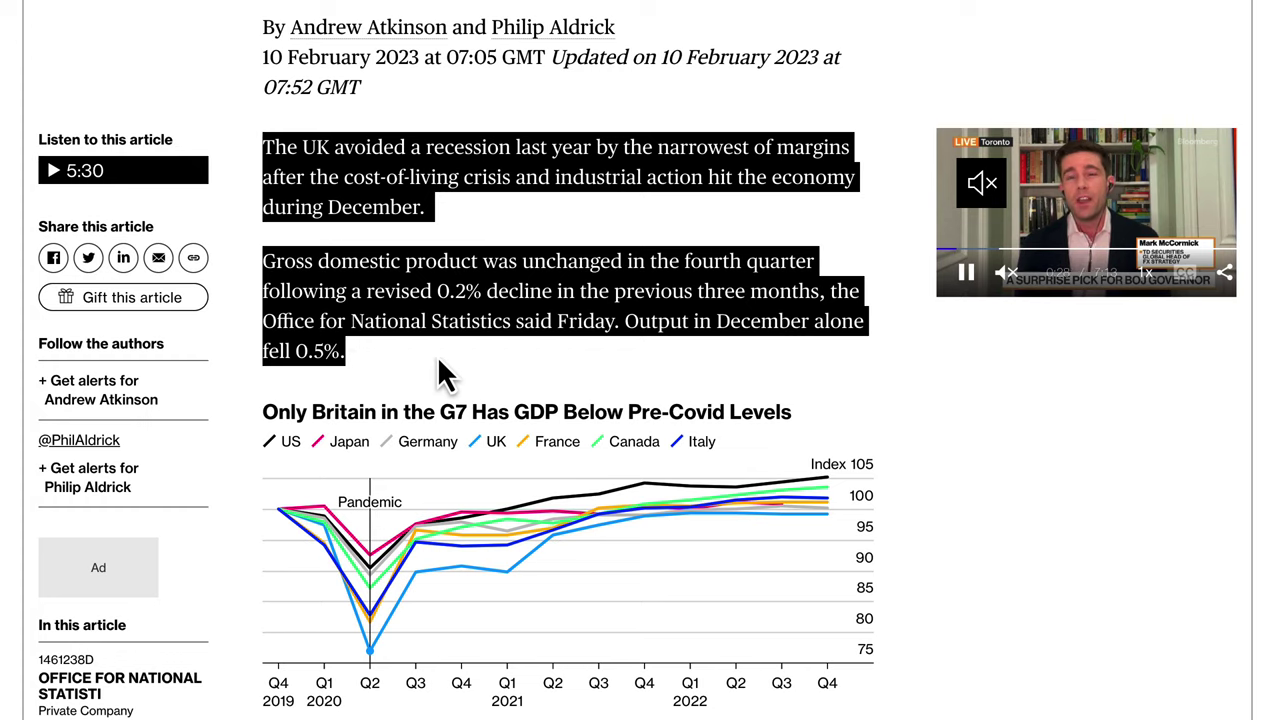
{"action": "scroll", "coordinate": [476, 355], "scroll_direction": "down", "scroll_amount": 3}
{"action": "scroll", "coordinate": [645, 633], "scroll_direction": "down", "scroll_amount": 2}
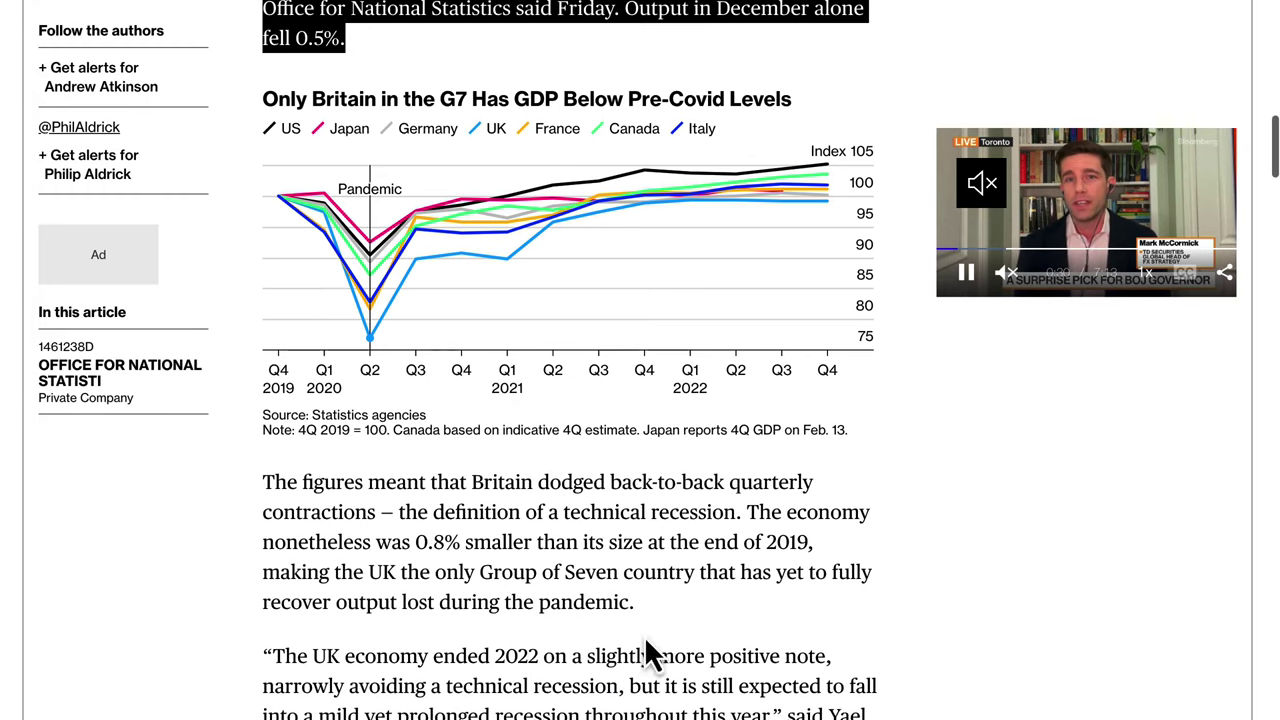
{"action": "scroll", "coordinate": [560, 510], "scroll_direction": "up", "scroll_amount": 1}
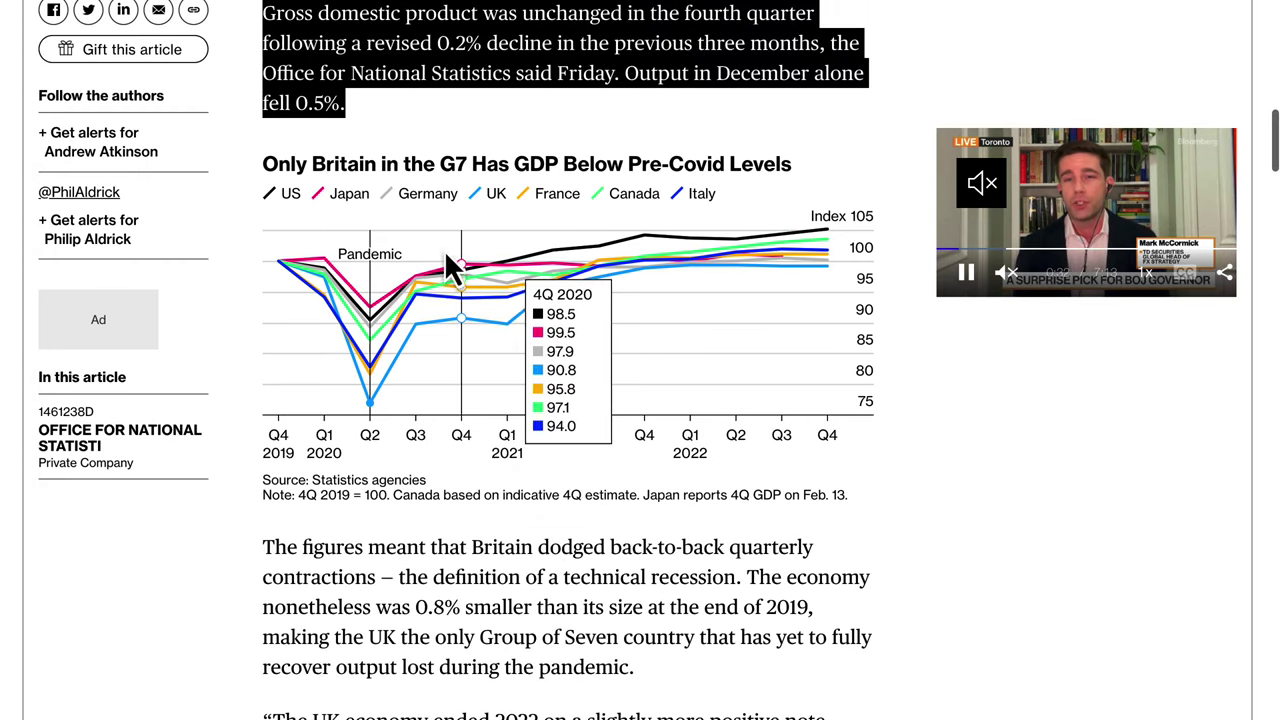
{"action": "scroll", "coordinate": [418, 432], "scroll_direction": "down", "scroll_amount": 3}
{"action": "left_click_drag", "start_coordinate": [398, 368], "coordinate": [660, 420]}
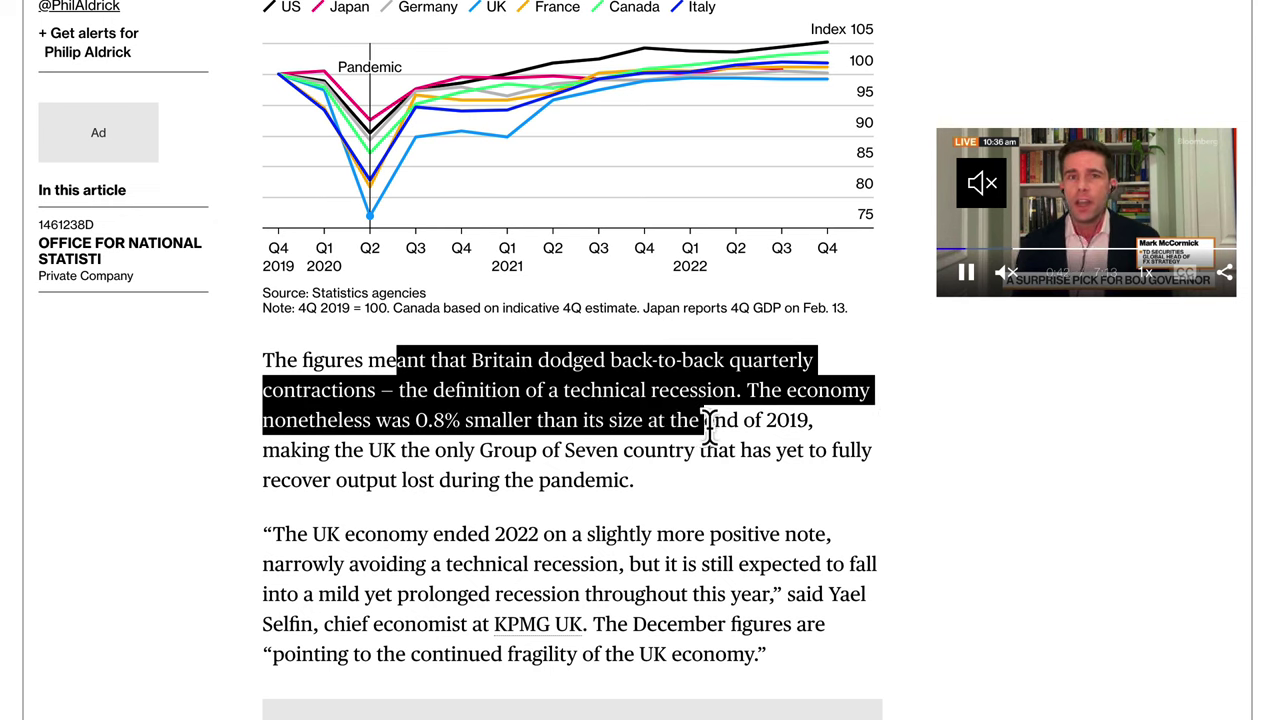
{"action": "left_click_drag", "start_coordinate": [748, 428], "coordinate": [631, 484]}
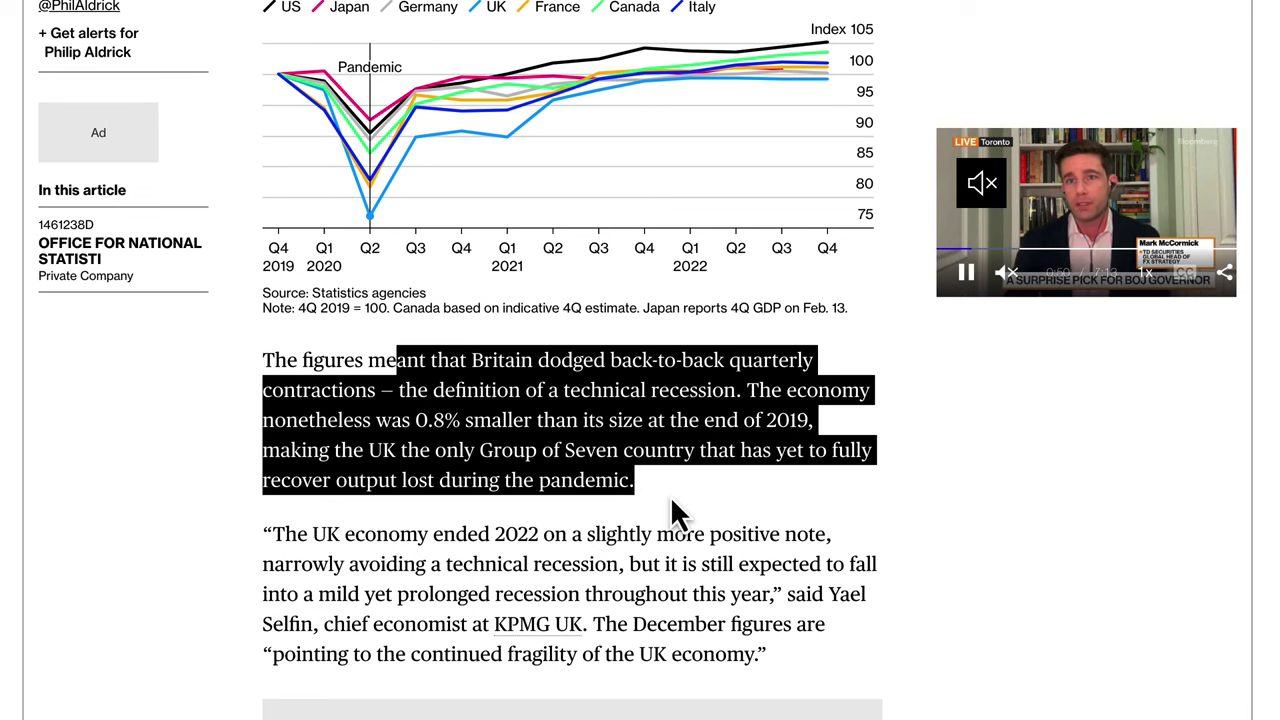
{"action": "scroll", "coordinate": [729, 521], "scroll_direction": "up", "scroll_amount": 2}
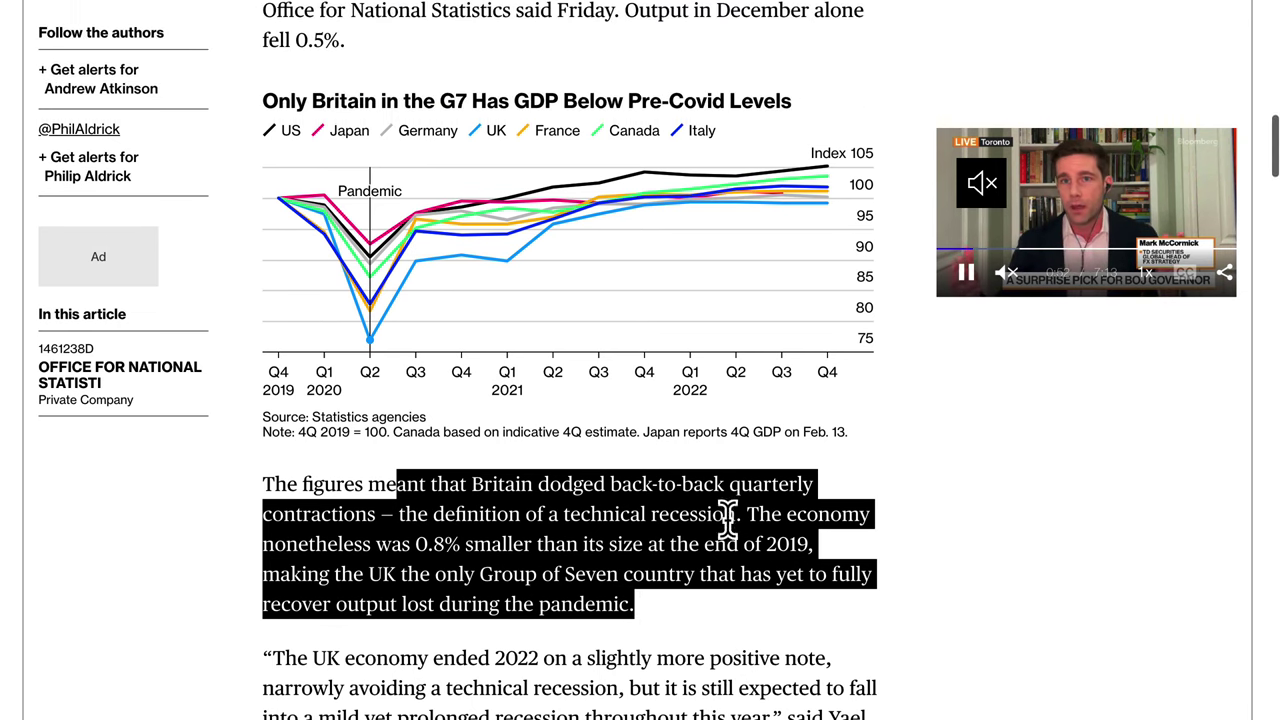
{"action": "scroll", "coordinate": [735, 545], "scroll_direction": "down", "scroll_amount": 4}
{"action": "scroll", "coordinate": [717, 509], "scroll_direction": "up", "scroll_amount": 7}
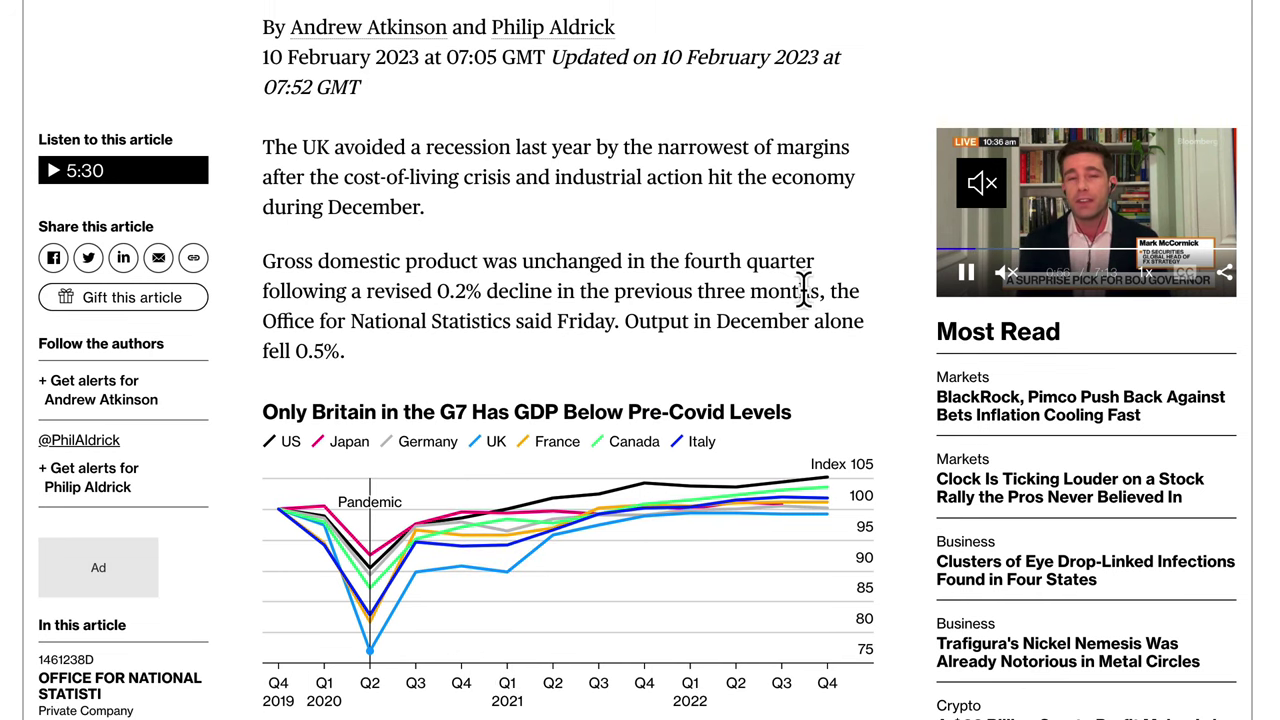
{"action": "scroll", "coordinate": [692, 270], "scroll_direction": "up", "scroll_amount": 5}
{"action": "scroll", "coordinate": [652, 510], "scroll_direction": "up", "scroll_amount": 4}
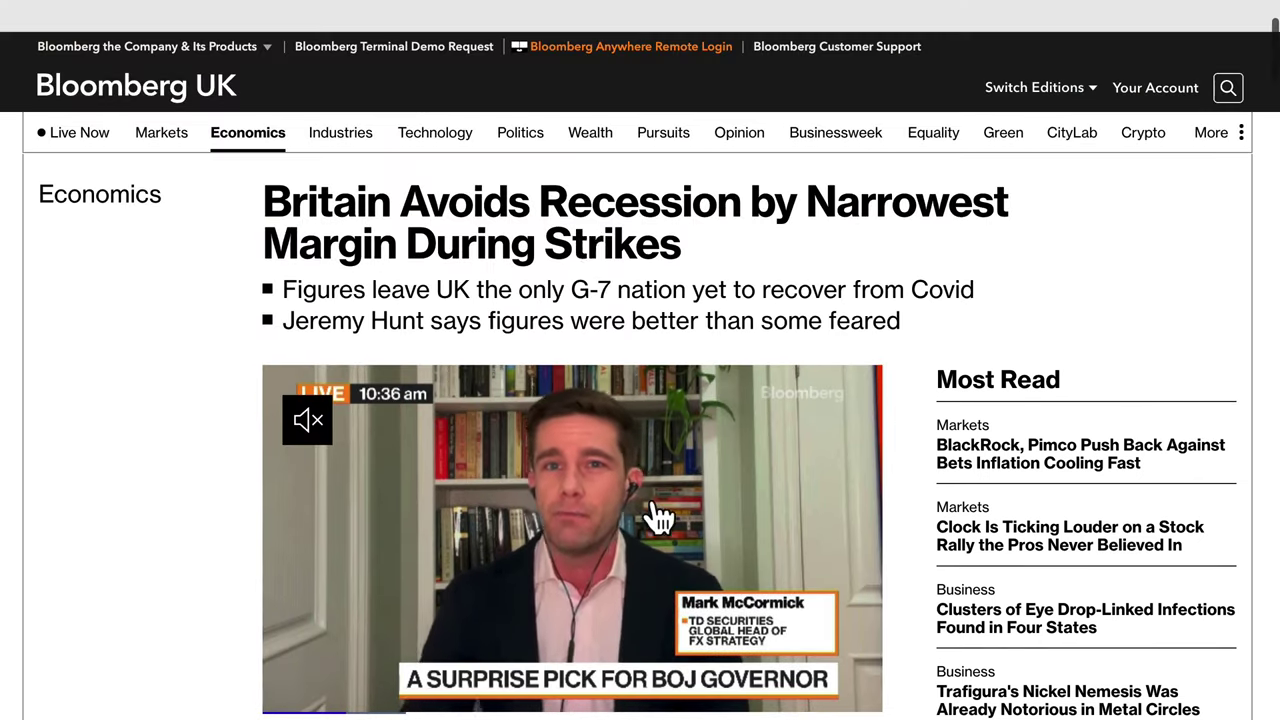
- Highlight the UK wage article's headline and its wage-price spiral bullet
{"action": "scroll", "coordinate": [615, 265], "scroll_direction": "down", "scroll_amount": 2}
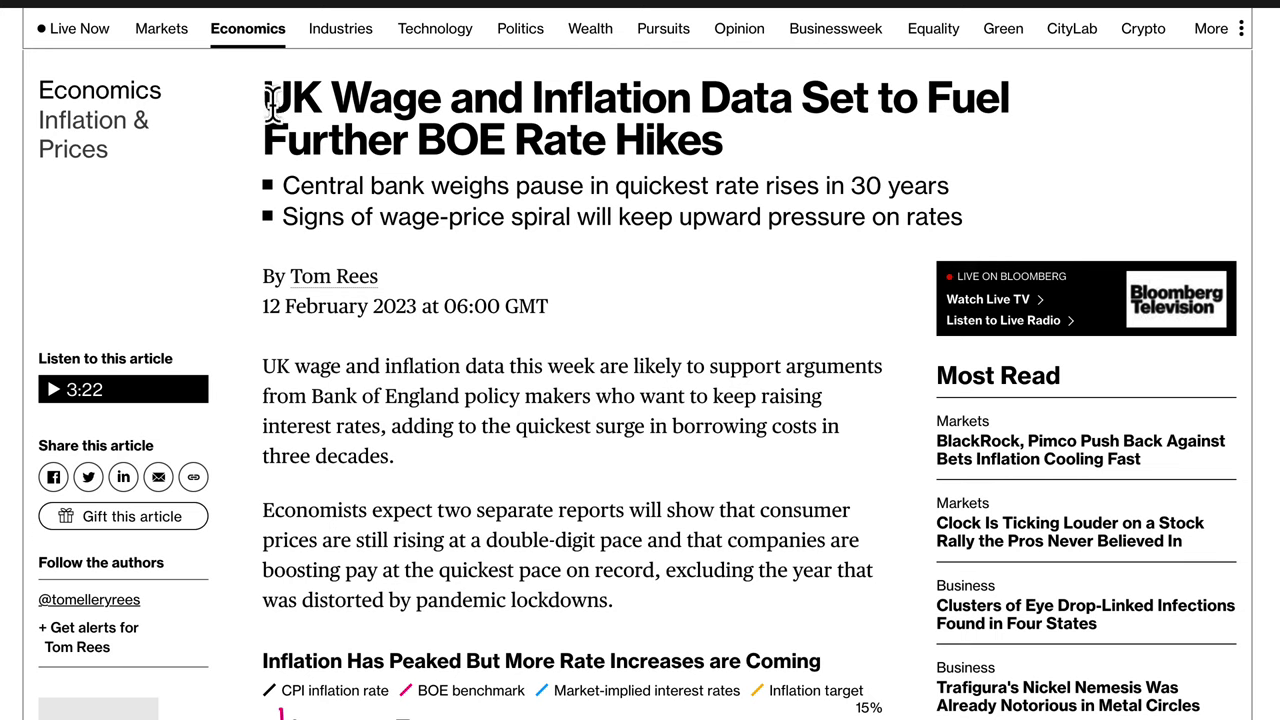
{"action": "left_click_drag", "start_coordinate": [262, 97], "coordinate": [906, 193]}
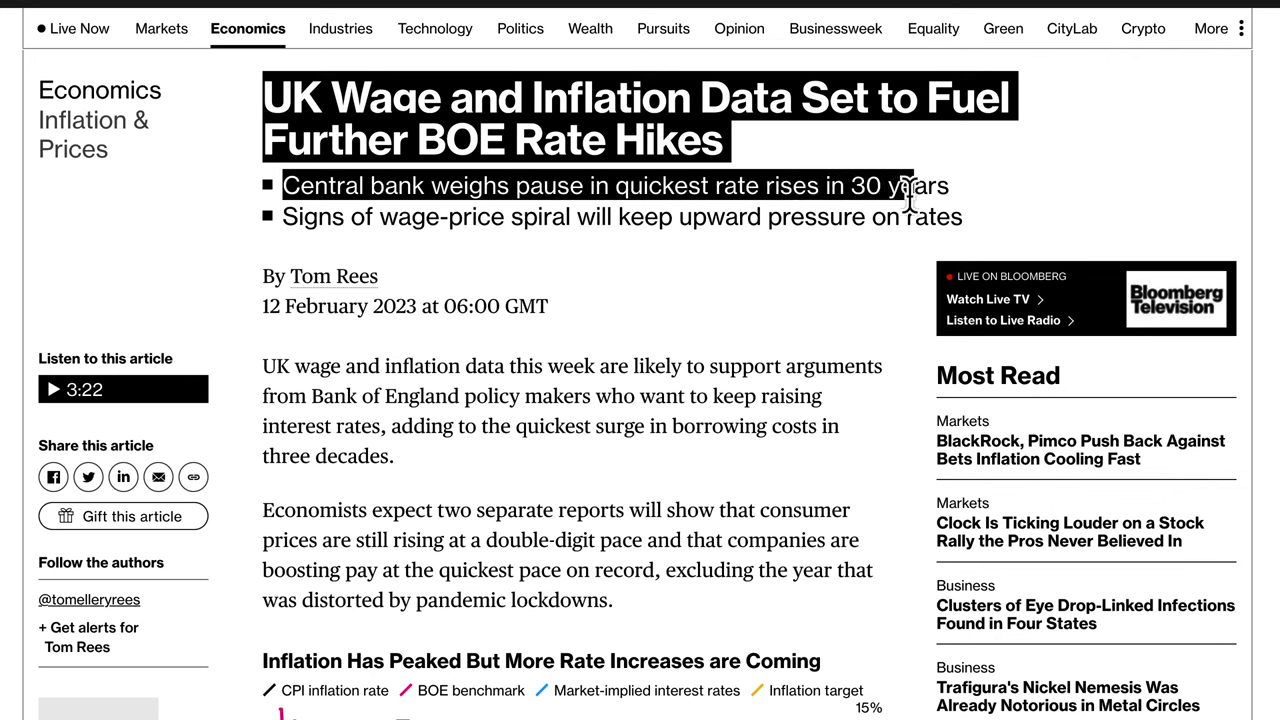
{"action": "left_click_drag", "start_coordinate": [375, 225], "coordinate": [958, 222]}
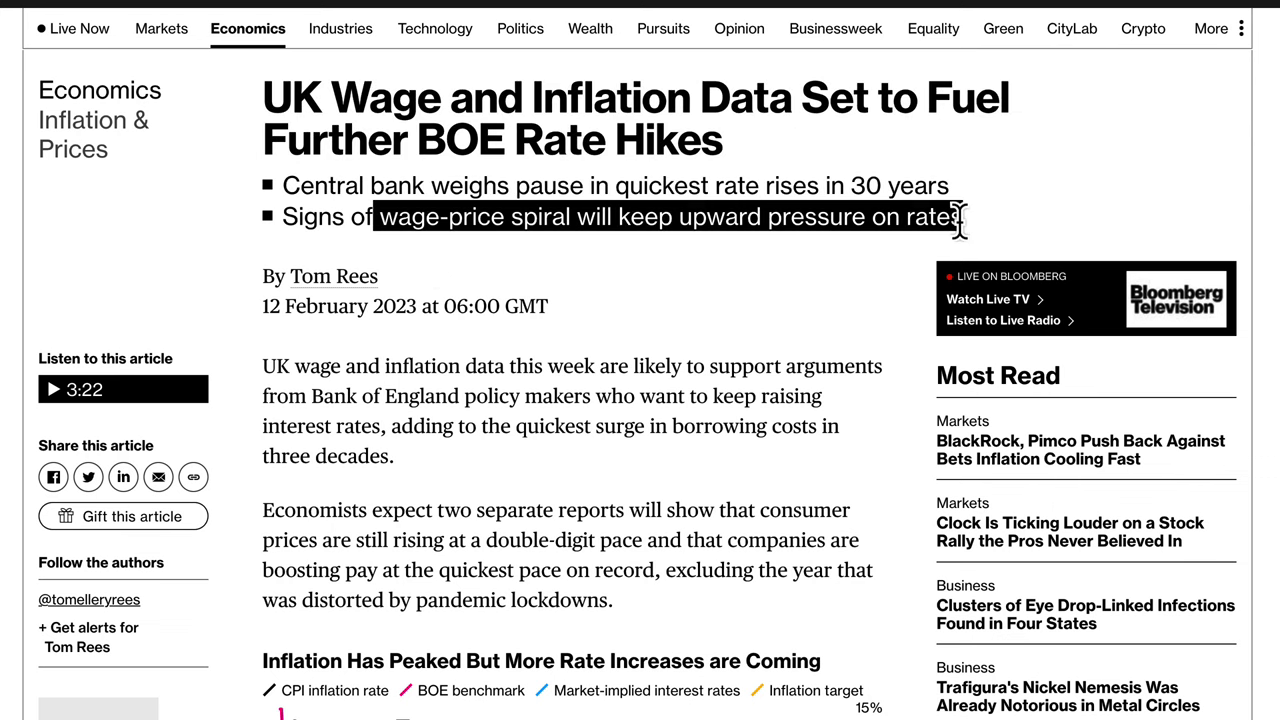
- Highlight the opening paragraphs on wage and inflation data, rising consumer prices and record pay growth
{"action": "scroll", "coordinate": [532, 351], "scroll_direction": "down", "scroll_amount": 2}
{"action": "left_click_drag", "start_coordinate": [312, 200], "coordinate": [510, 300]}
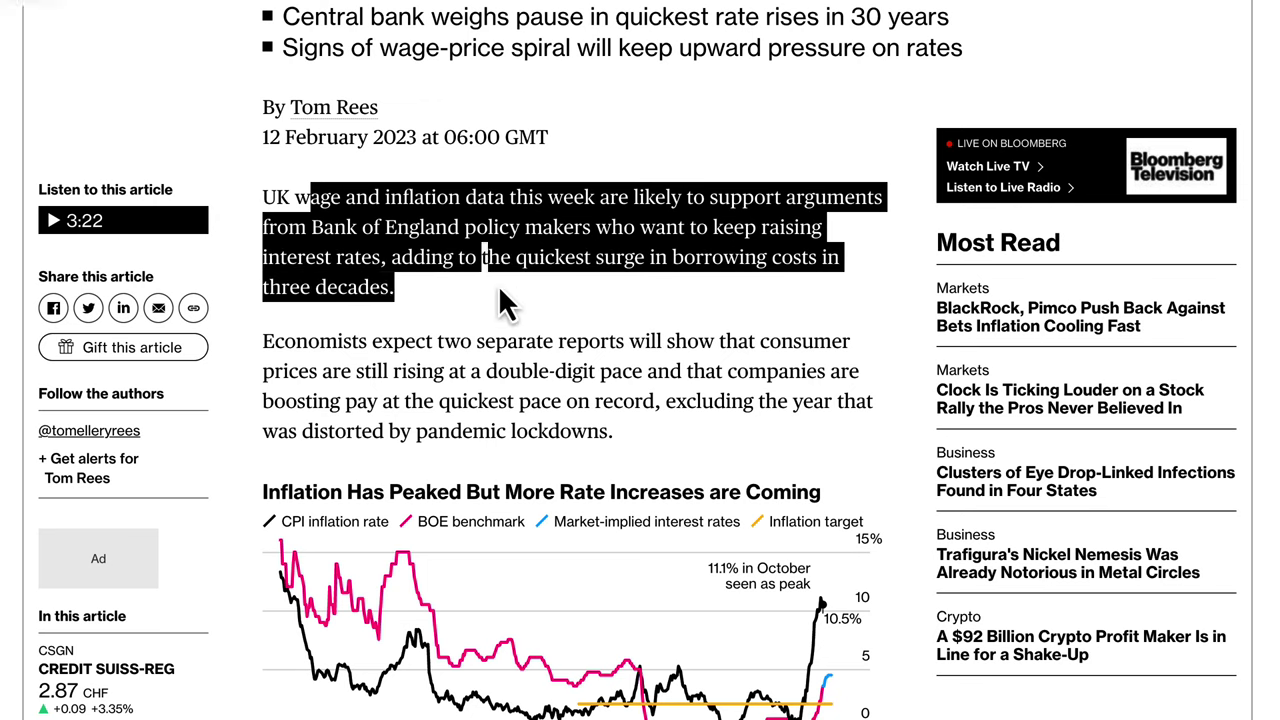
{"action": "left_click_drag", "start_coordinate": [347, 325], "coordinate": [820, 350]}
{"action": "left_click_drag", "start_coordinate": [418, 402], "coordinate": [716, 375]}
{"action": "left_click_drag", "start_coordinate": [820, 370], "coordinate": [473, 440]}
{"action": "left_click_drag", "start_coordinate": [345, 462], "coordinate": [610, 437]}
{"action": "scroll", "coordinate": [698, 448], "scroll_direction": "down", "scroll_amount": 2}
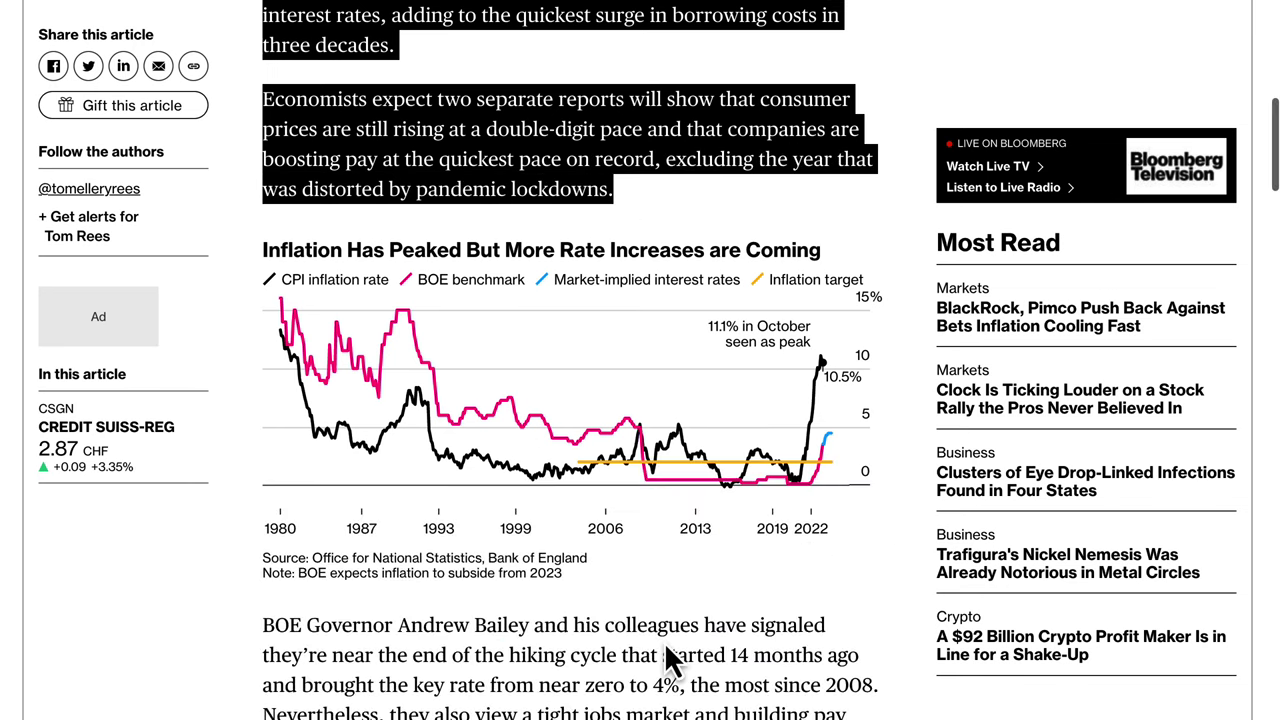
{"action": "scroll", "coordinate": [667, 648], "scroll_direction": "down", "scroll_amount": 2}
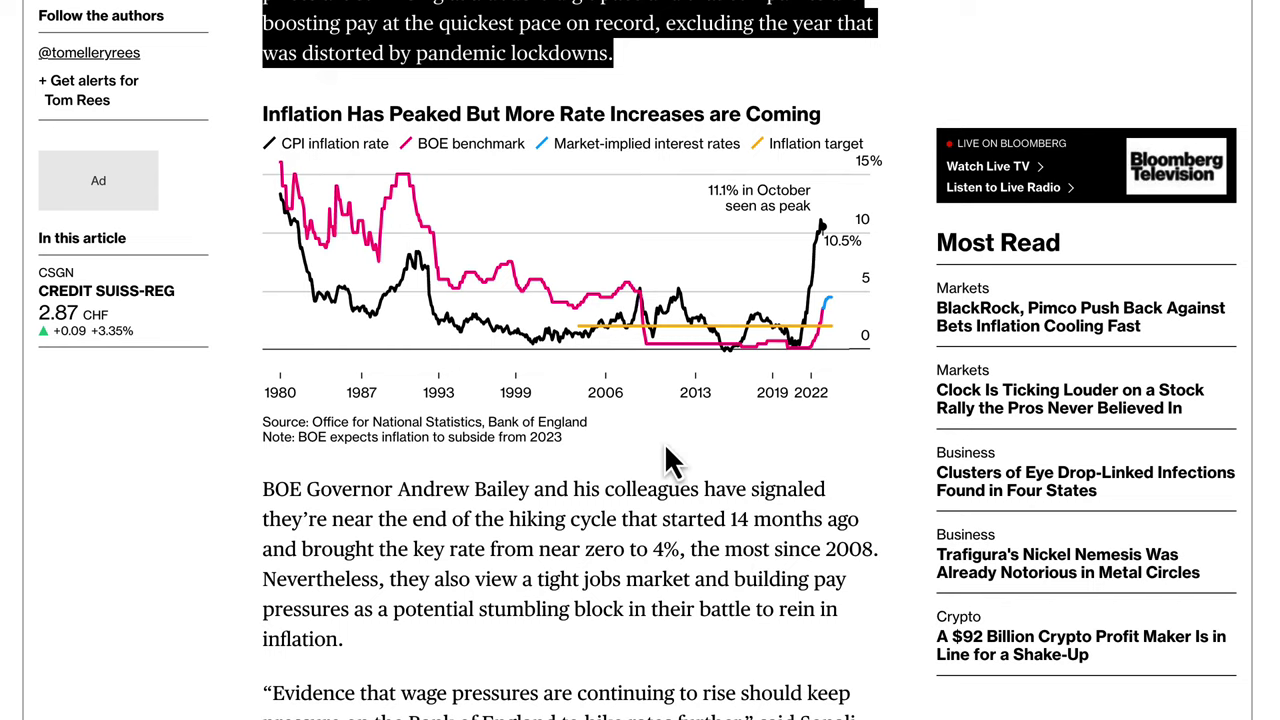
{"action": "scroll", "coordinate": [667, 450], "scroll_direction": "up", "scroll_amount": 3}
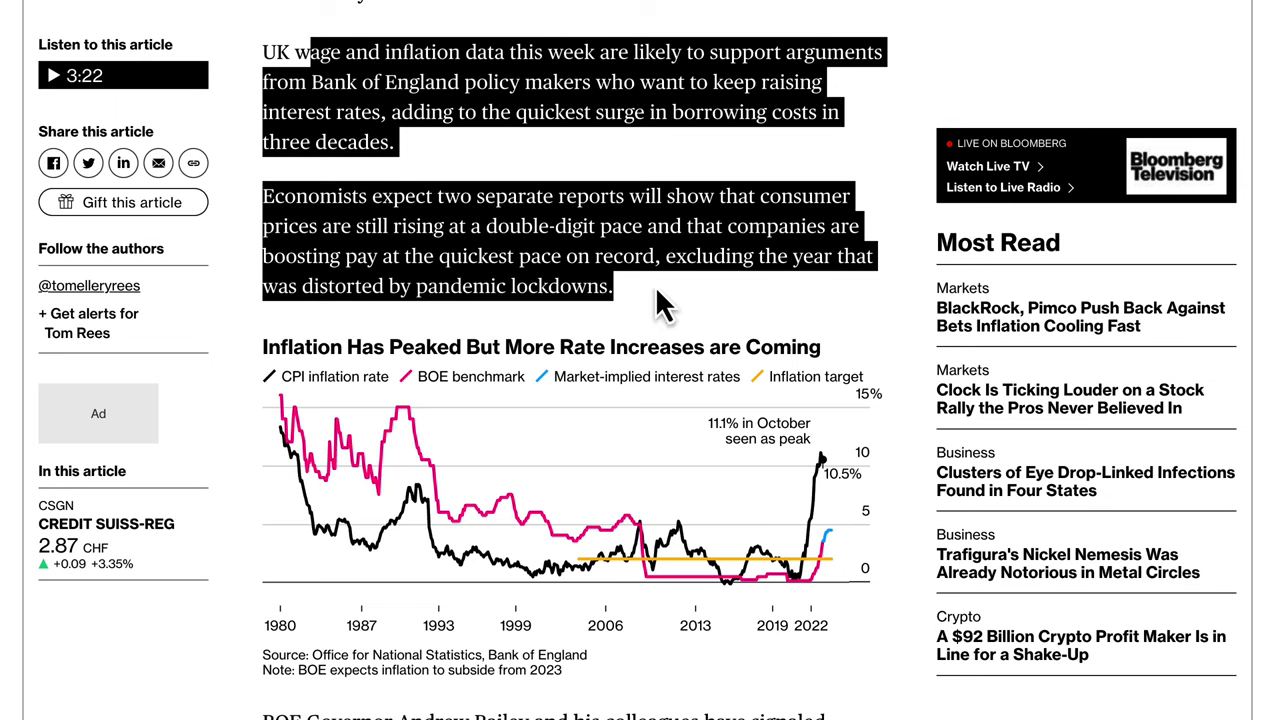
{"action": "scroll", "coordinate": [590, 292], "scroll_direction": "down", "scroll_amount": 1}
{"action": "scroll", "coordinate": [592, 290], "scroll_direction": "down", "scroll_amount": 1}
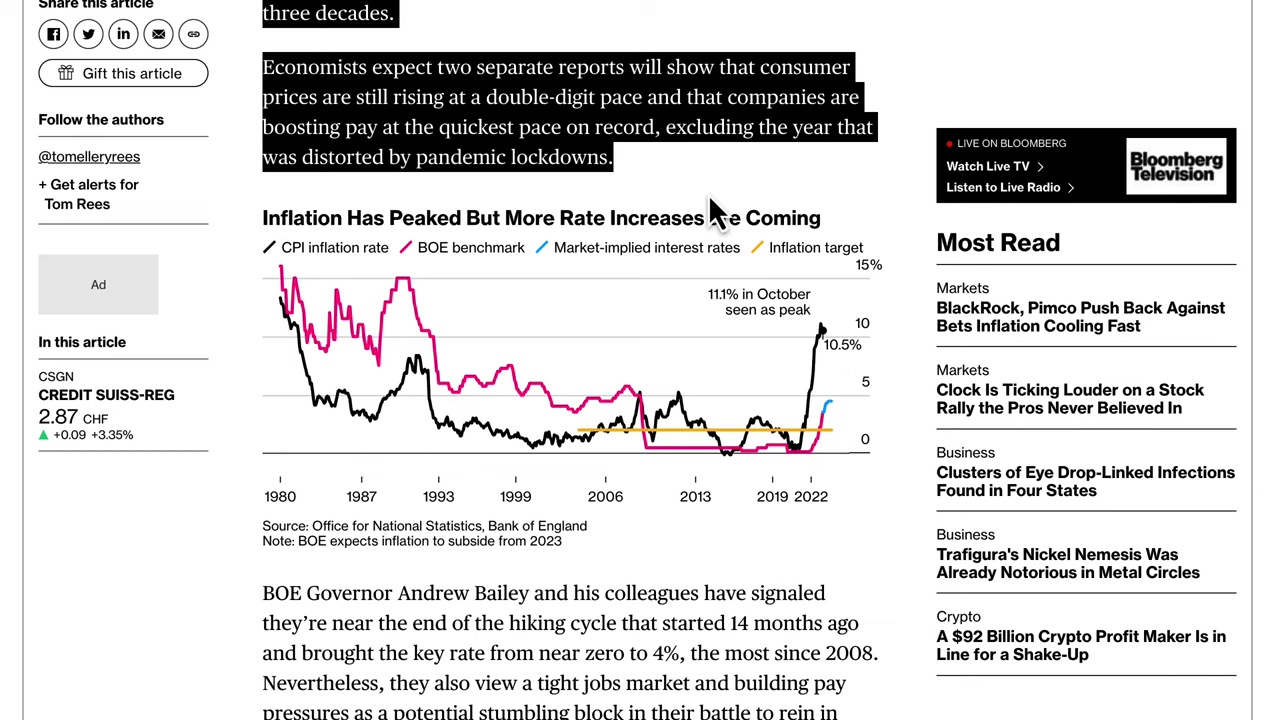
{"action": "scroll", "coordinate": [708, 220], "scroll_direction": "up", "scroll_amount": 2}
{"action": "scroll", "coordinate": [765, 330], "scroll_direction": "down", "scroll_amount": 3}
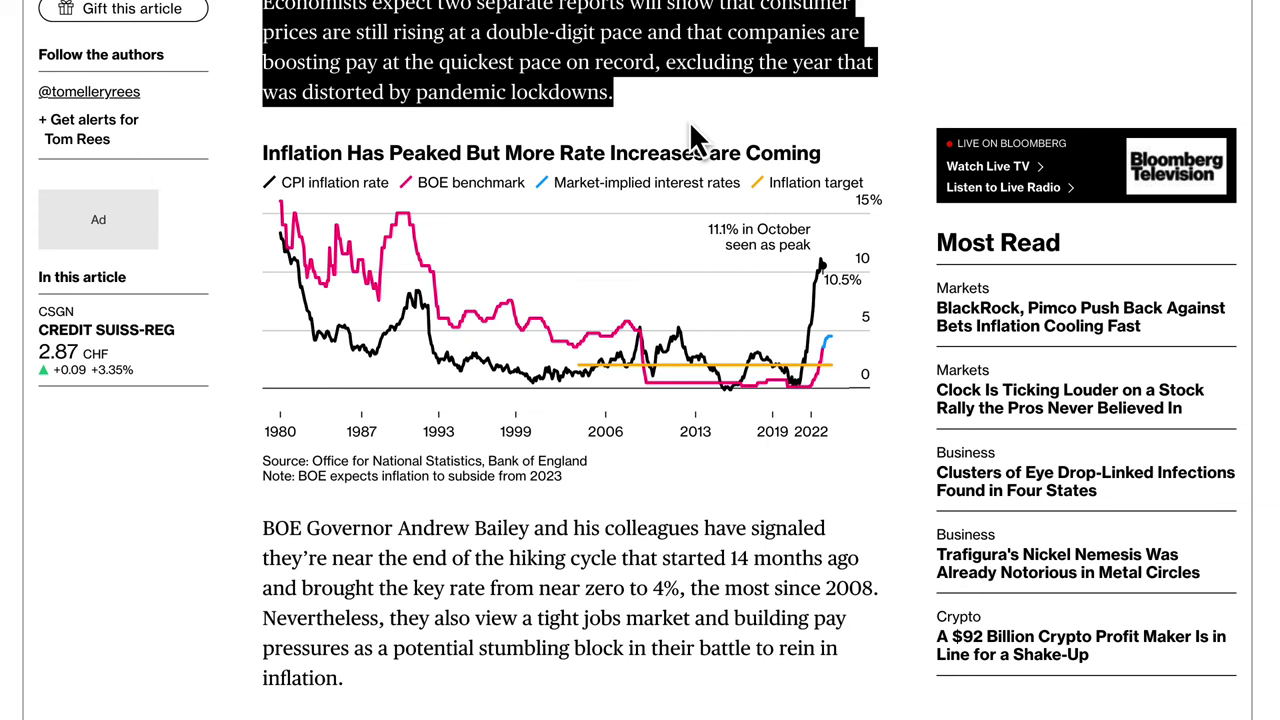
{"action": "scroll", "coordinate": [689, 120], "scroll_direction": "up", "scroll_amount": 3}
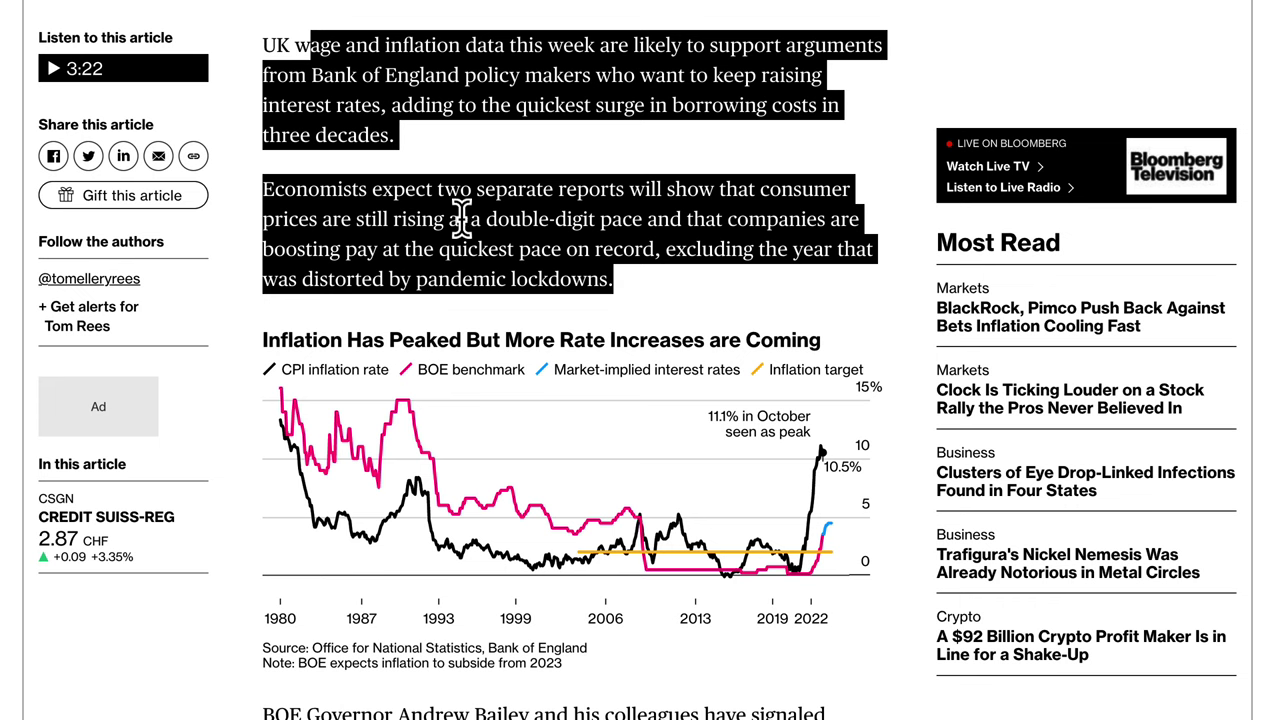
{"action": "scroll", "coordinate": [514, 218], "scroll_direction": "up", "scroll_amount": 1}
{"action": "scroll", "coordinate": [514, 218], "scroll_direction": "up", "scroll_amount": 5}
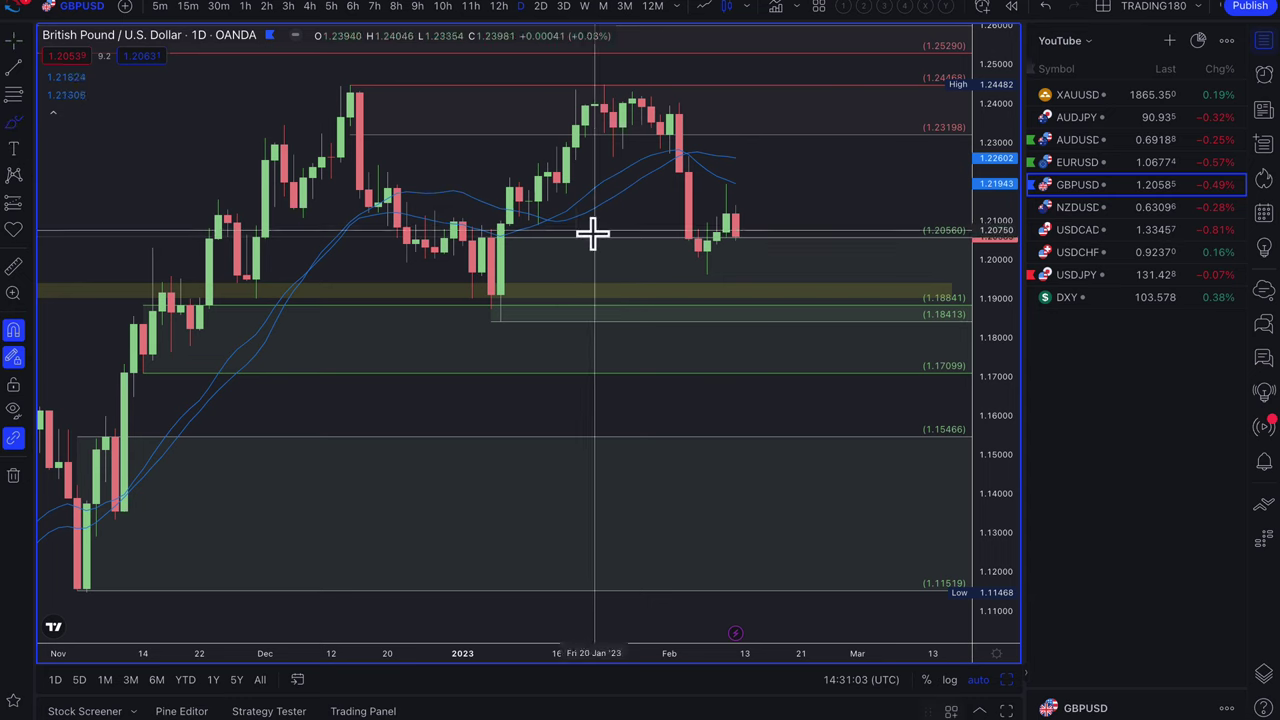
- Draw a rise-then-fall projection from the last GBPUSD candle and circle the yellow zone below
{"action": "mouse_move", "coordinate": [737, 208]}
{"action": "left_mouse_down"}
{"action": "mouse_move", "coordinate": [777, 114]}
{"action": "mouse_move", "coordinate": [812, 163]}
{"action": "left_mouse_up"}
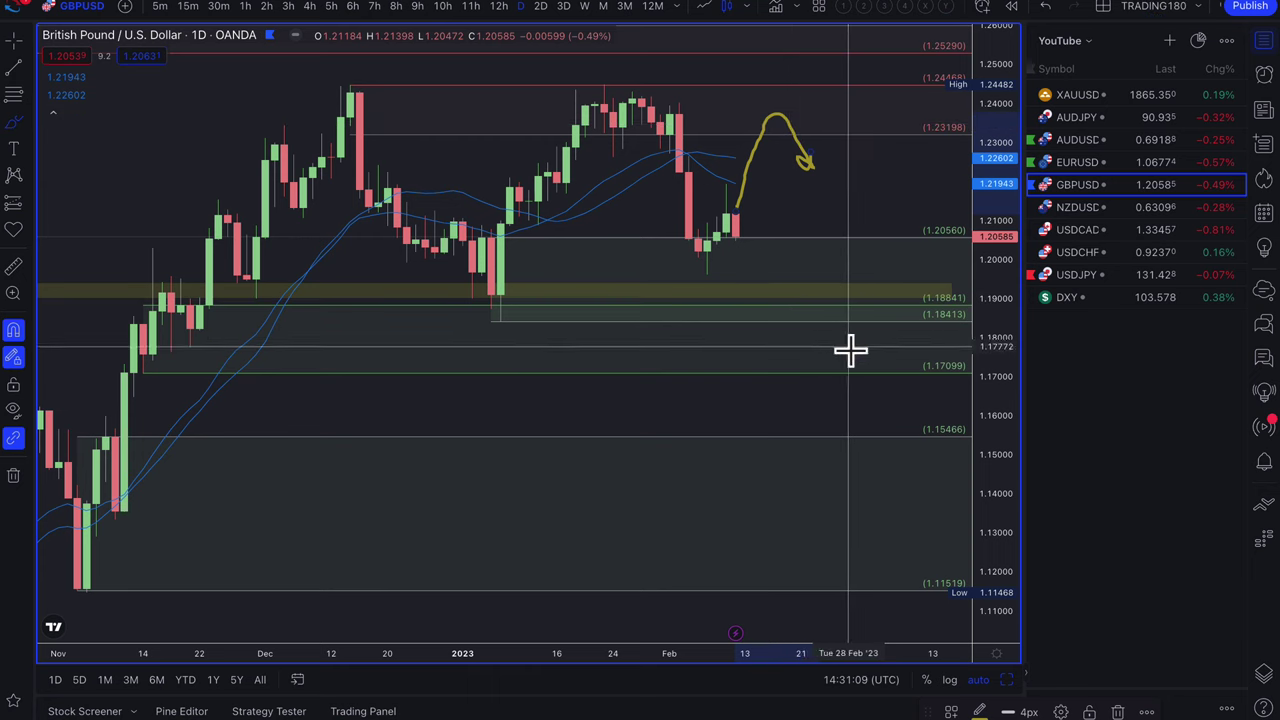
{"action": "scroll", "coordinate": [831, 243], "scroll_direction": "down", "scroll_amount": 5}
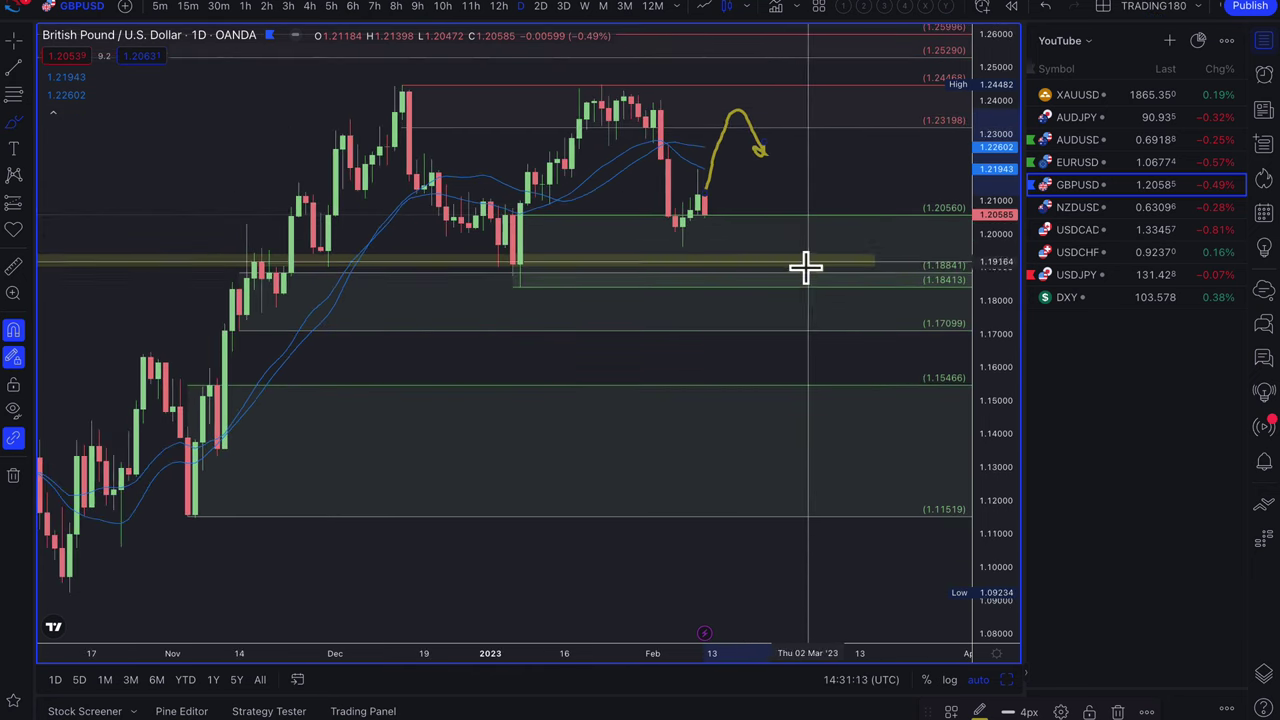
{"action": "mouse_move", "coordinate": [811, 240]}
{"action": "left_mouse_down"}
{"action": "mouse_move", "coordinate": [831, 297]}
{"action": "mouse_move", "coordinate": [813, 228]}
{"action": "left_mouse_up"}
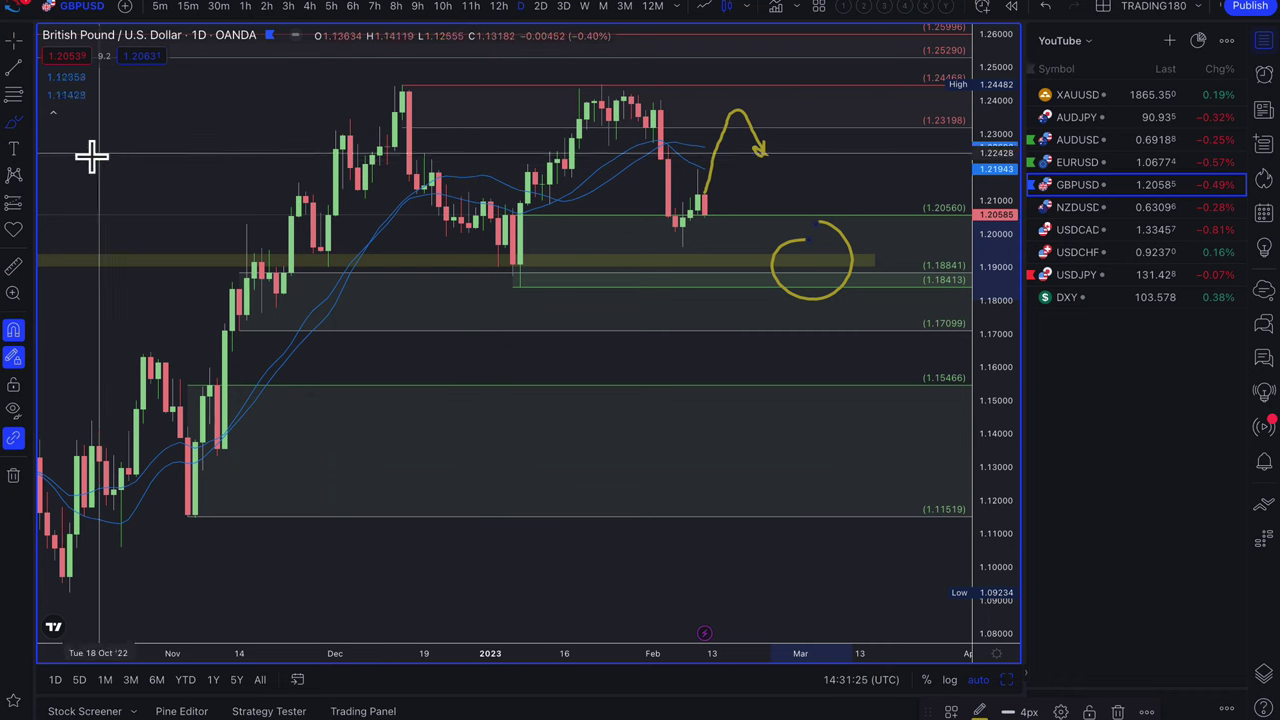
- Circle the December high, the January low and the level above the arrow, and add a loop and cross
{"action": "mouse_move", "coordinate": [408, 82]}
{"action": "left_mouse_down"}
{"action": "mouse_move", "coordinate": [386, 80]}
{"action": "mouse_move", "coordinate": [410, 78]}
{"action": "left_mouse_up"}
{"action": "left_click_drag", "start_coordinate": [523, 274], "coordinate": [515, 262]}
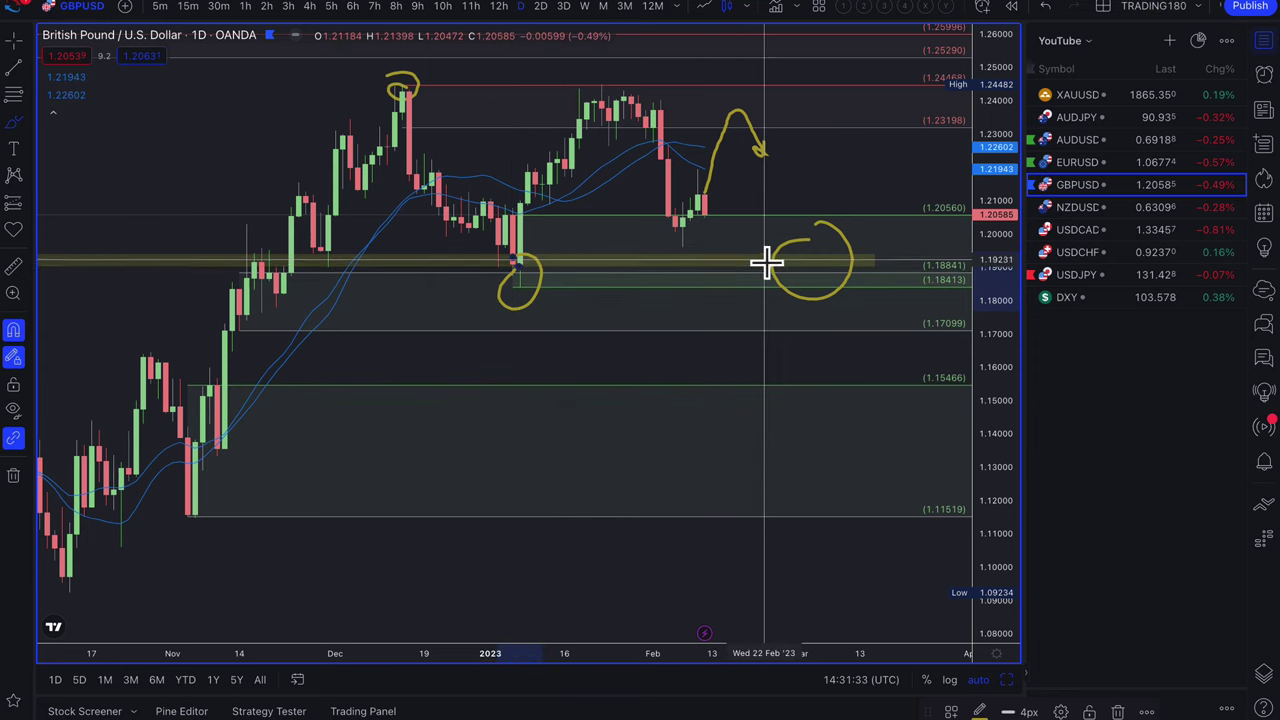
{"action": "mouse_move", "coordinate": [768, 260]}
{"action": "left_mouse_down"}
{"action": "mouse_move", "coordinate": [754, 260]}
{"action": "mouse_move", "coordinate": [766, 266]}
{"action": "left_mouse_up"}
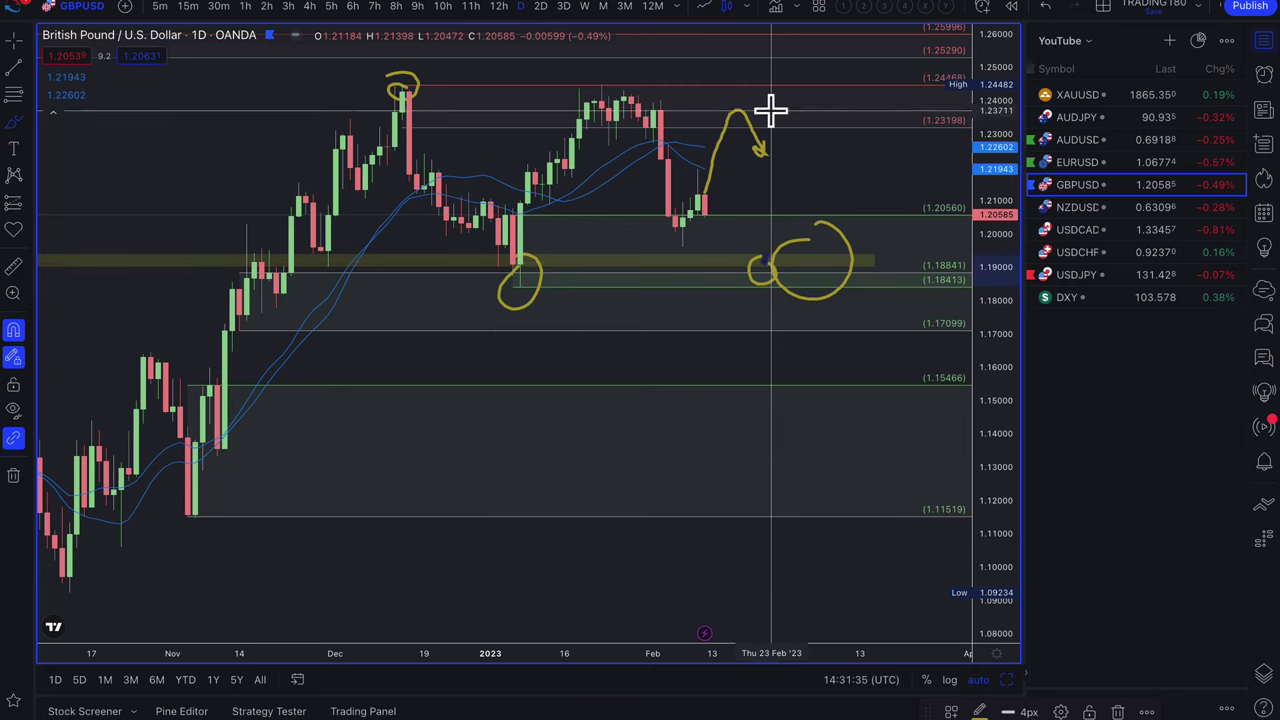
{"action": "left_click_drag", "start_coordinate": [777, 94], "coordinate": [768, 86]}
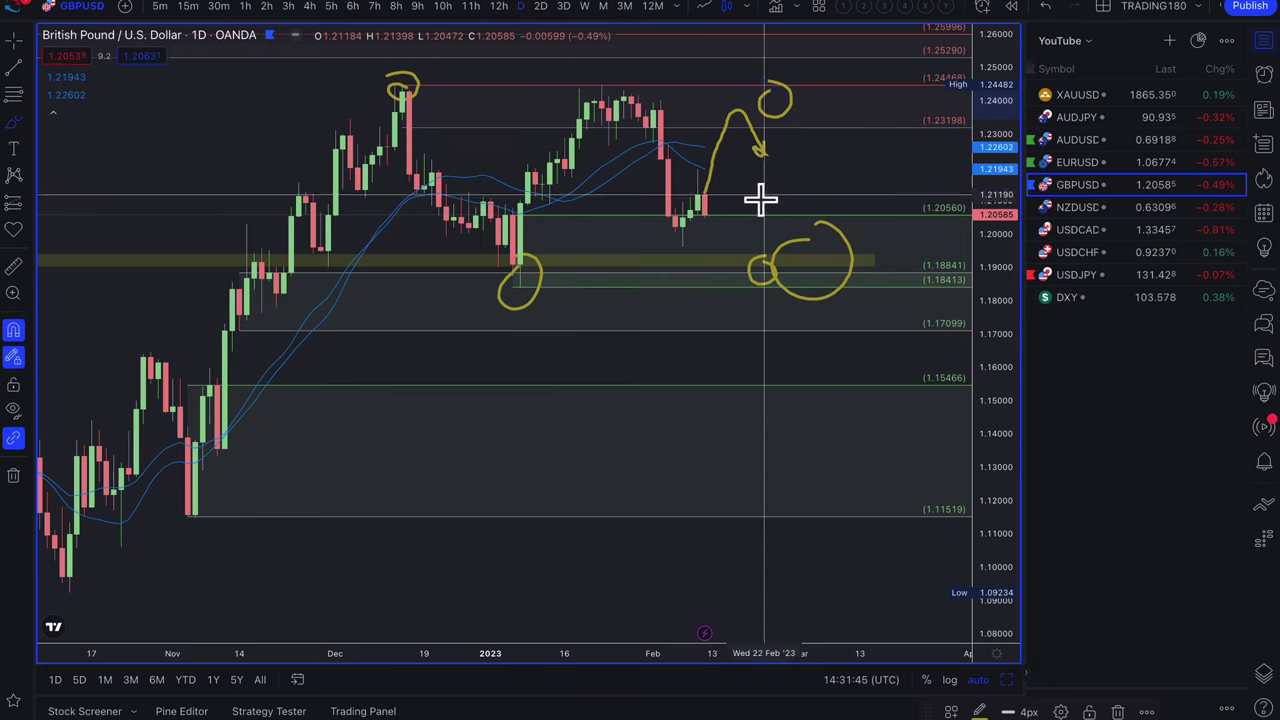
{"action": "mouse_move", "coordinate": [797, 170]}
{"action": "left_mouse_down"}
{"action": "mouse_move", "coordinate": [822, 215]}
{"action": "mouse_move", "coordinate": [788, 217]}
{"action": "left_mouse_up"}
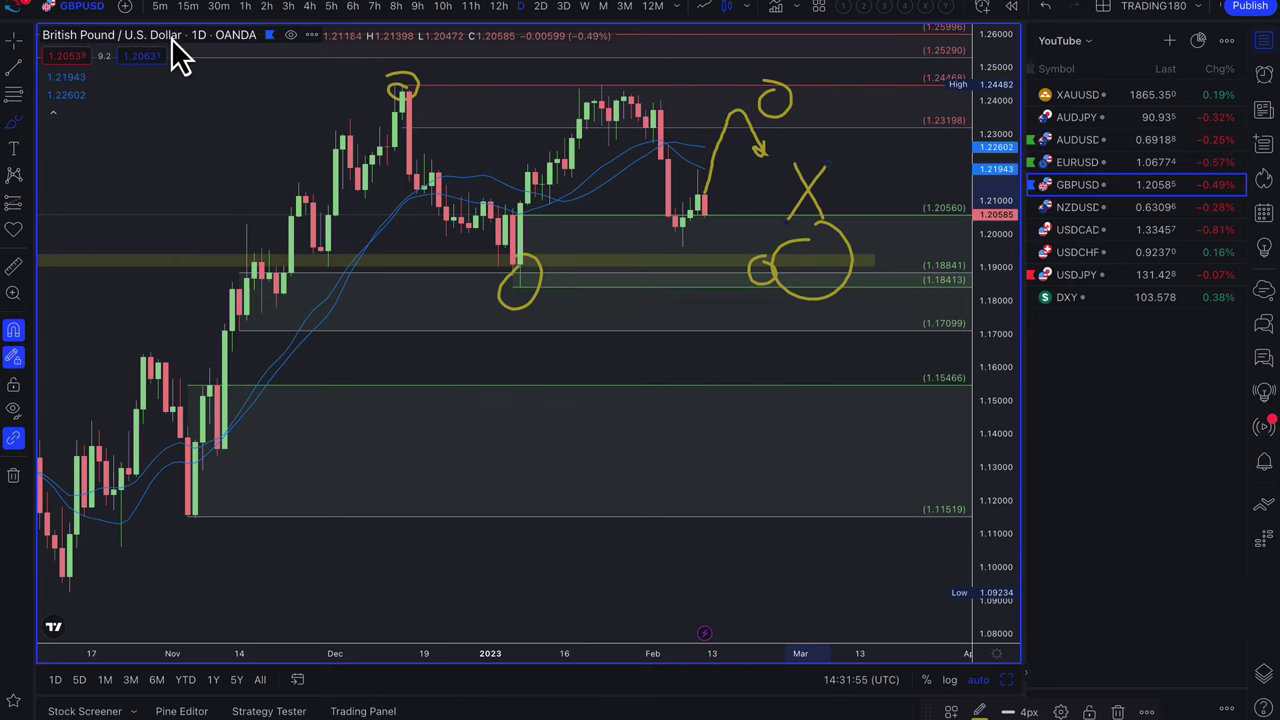
- Open EURUSD daily and brush a dip-and-rebound path from the last candle with its low circled
{"action": "left_click", "coordinate": [1113, 165]}
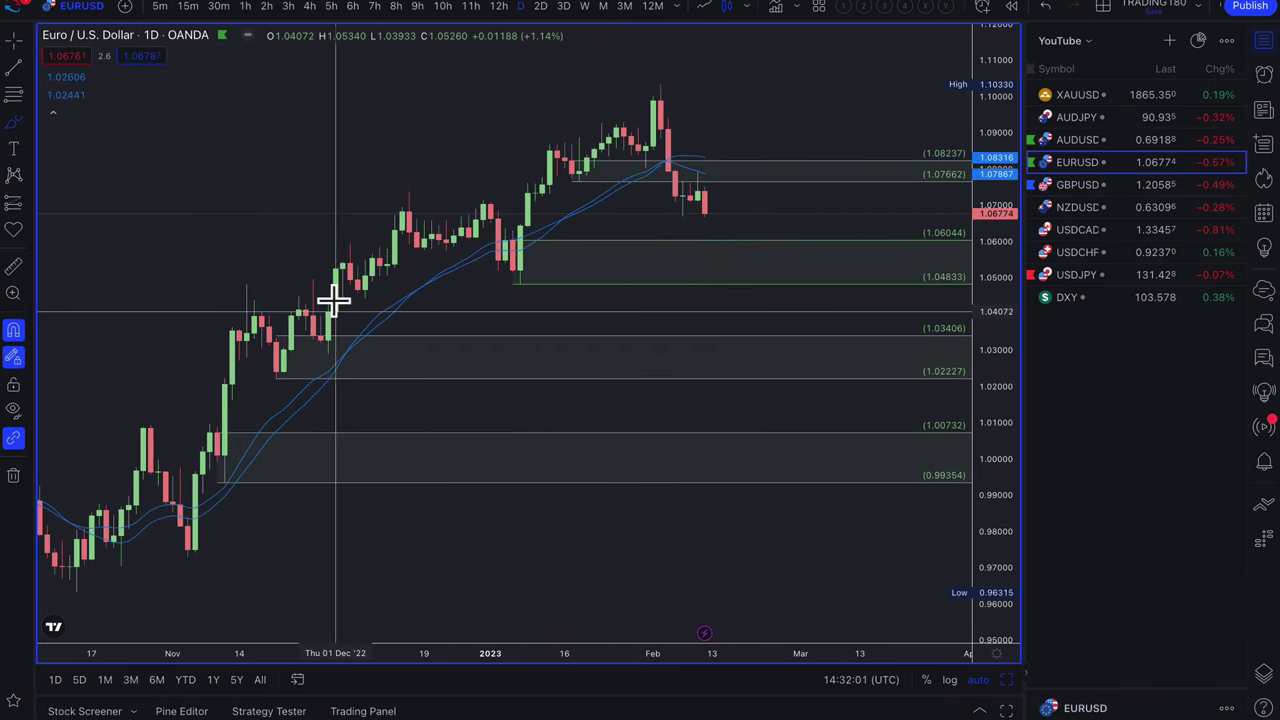
{"action": "scroll", "coordinate": [507, 203], "scroll_direction": "up", "scroll_amount": 5}
{"action": "scroll", "coordinate": [617, 260], "scroll_direction": "down", "scroll_amount": 2}
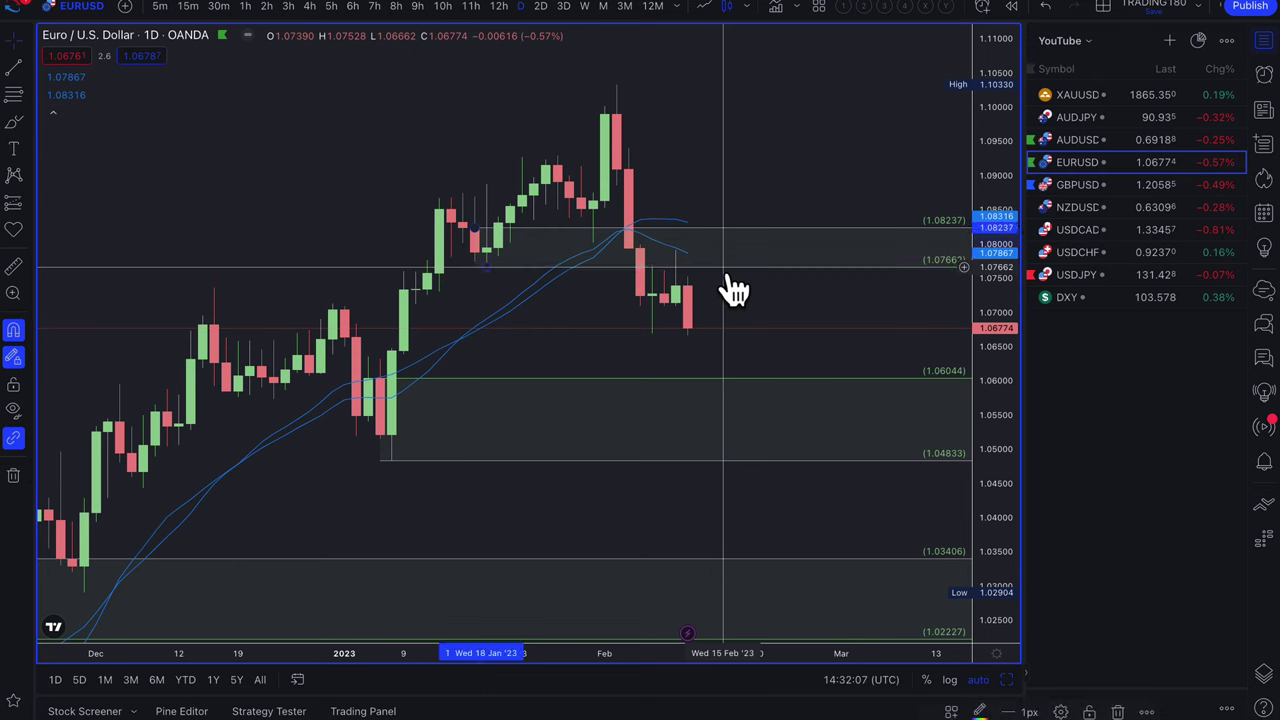
{"action": "scroll", "coordinate": [730, 278], "scroll_direction": "down", "scroll_amount": 4}
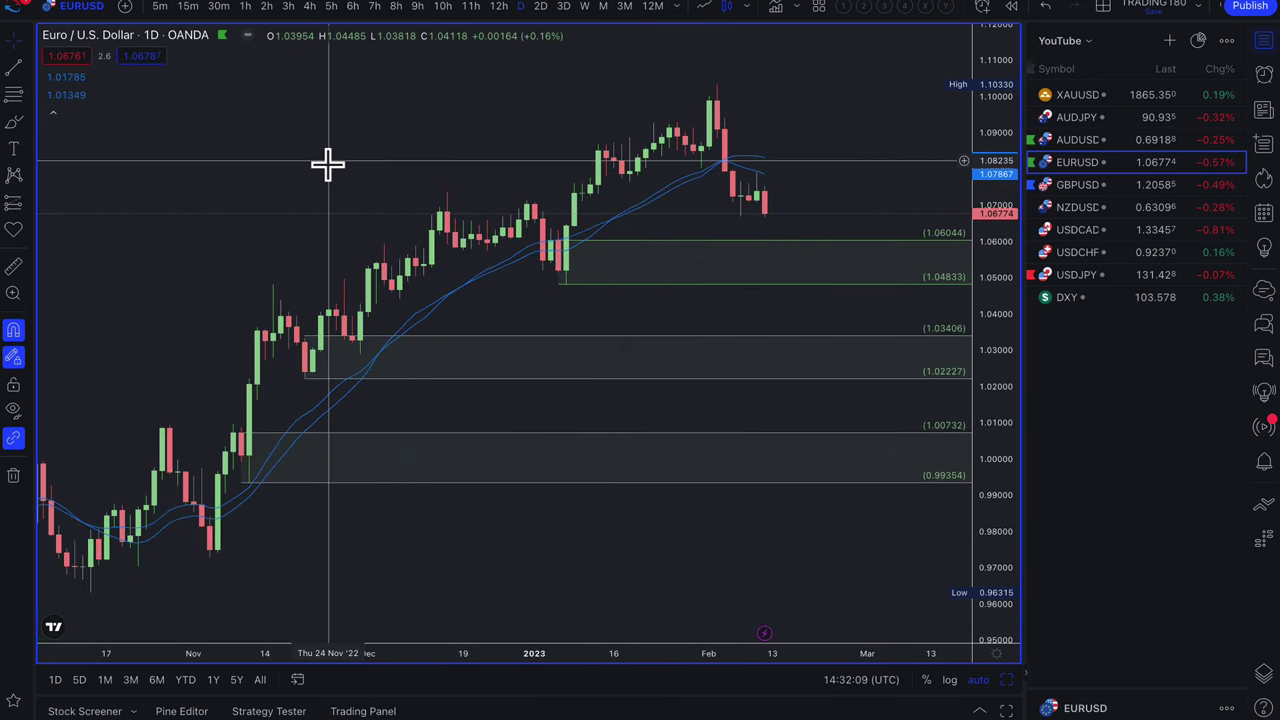
{"action": "scroll", "coordinate": [466, 257], "scroll_direction": "up", "scroll_amount": 3}
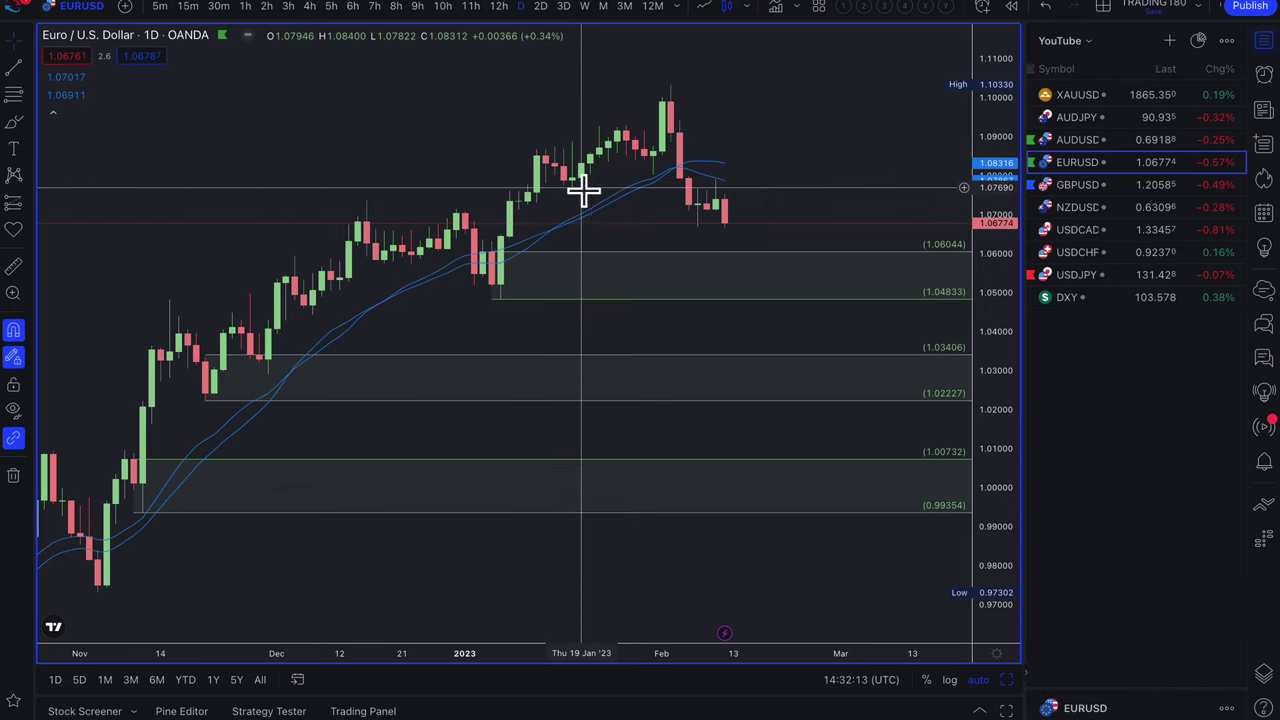
{"action": "left_click", "coordinate": [12, 125]}
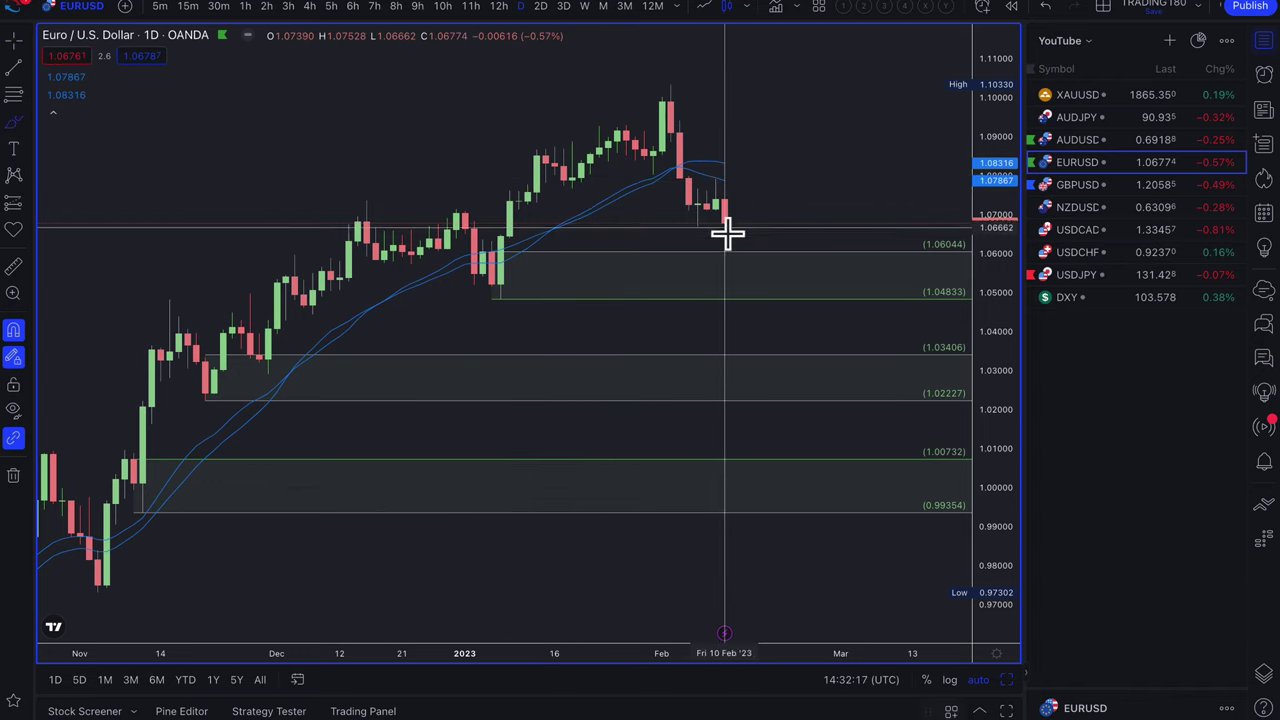
{"action": "mouse_move", "coordinate": [725, 228]}
{"action": "left_mouse_down"}
{"action": "mouse_move", "coordinate": [743, 283]}
{"action": "mouse_move", "coordinate": [780, 291]}
{"action": "mouse_move", "coordinate": [840, 212]}
{"action": "left_mouse_up"}
{"action": "left_click_drag", "start_coordinate": [762, 270], "coordinate": [794, 297]}
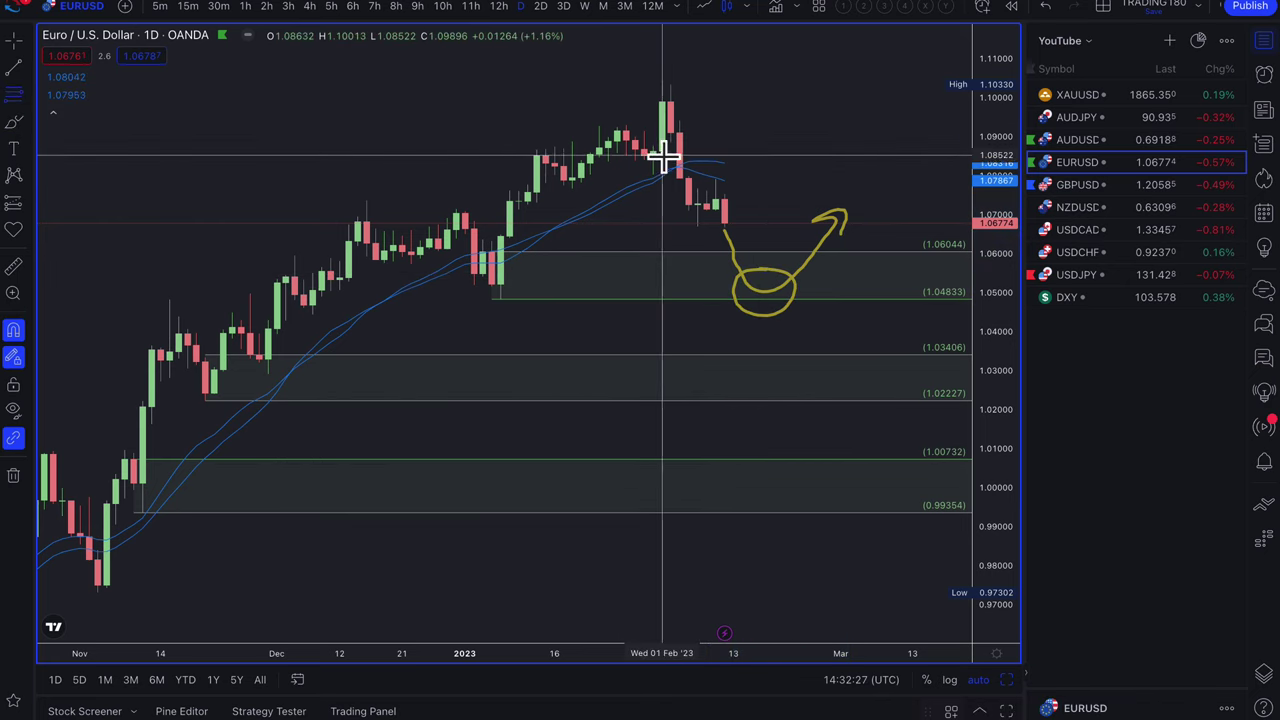
- Place a horizontal ray at the 1.10330 high, brush an upward arrow above the autumn rally, and circle near the high
{"action": "left_click", "coordinate": [667, 88]}
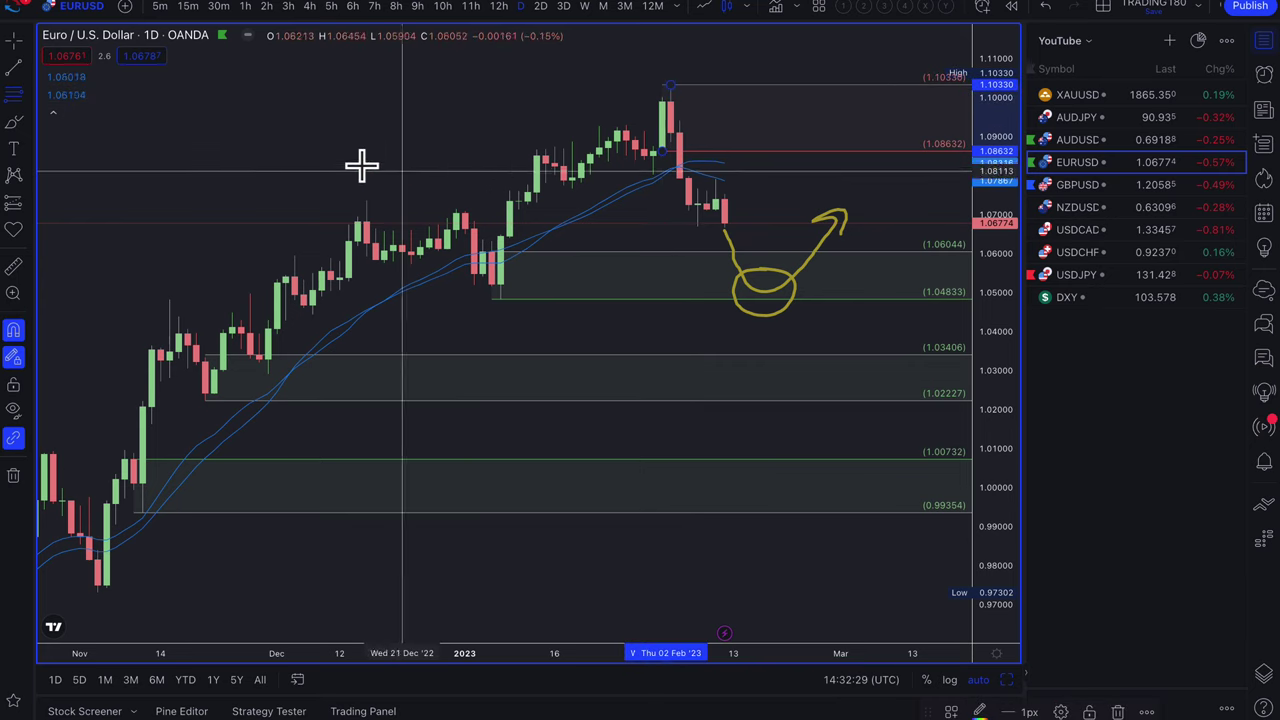
{"action": "left_click", "coordinate": [14, 122]}
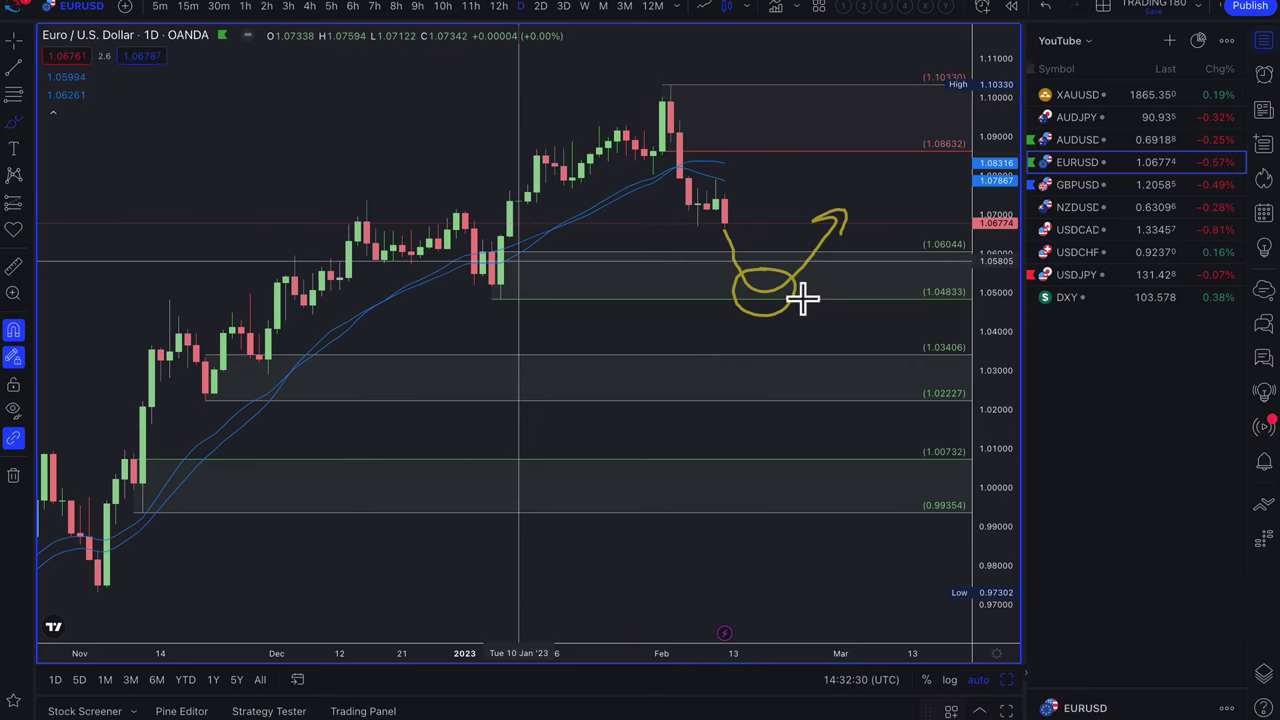
{"action": "mouse_move", "coordinate": [722, 228]}
{"action": "left_mouse_down"}
{"action": "mouse_move", "coordinate": [816, 400]}
{"action": "mouse_move", "coordinate": [818, 344]}
{"action": "left_mouse_up"}
{"action": "mouse_move", "coordinate": [394, 160]}
{"action": "left_mouse_down"}
{"action": "mouse_move", "coordinate": [366, 97]}
{"action": "mouse_move", "coordinate": [422, 95]}
{"action": "left_mouse_up"}
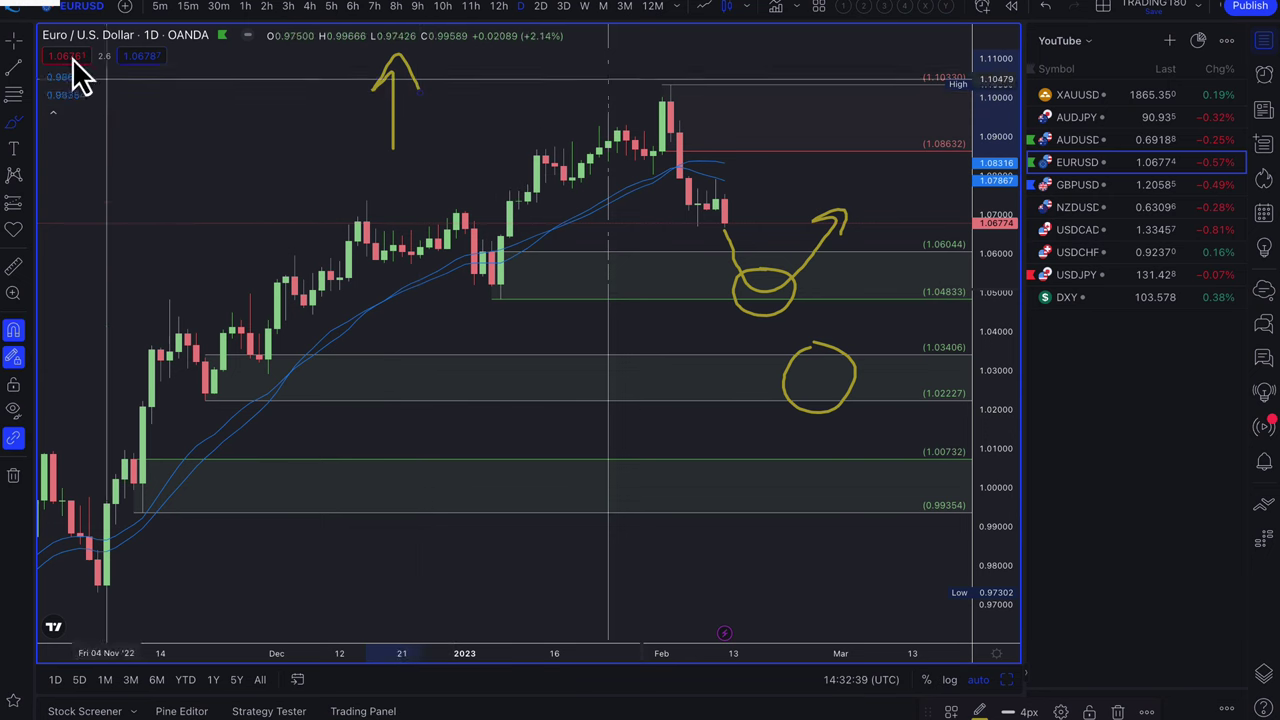
{"action": "scroll", "coordinate": [800, 278], "scroll_direction": "down", "scroll_amount": 2}
{"action": "scroll", "coordinate": [743, 214], "scroll_direction": "down", "scroll_amount": 3}
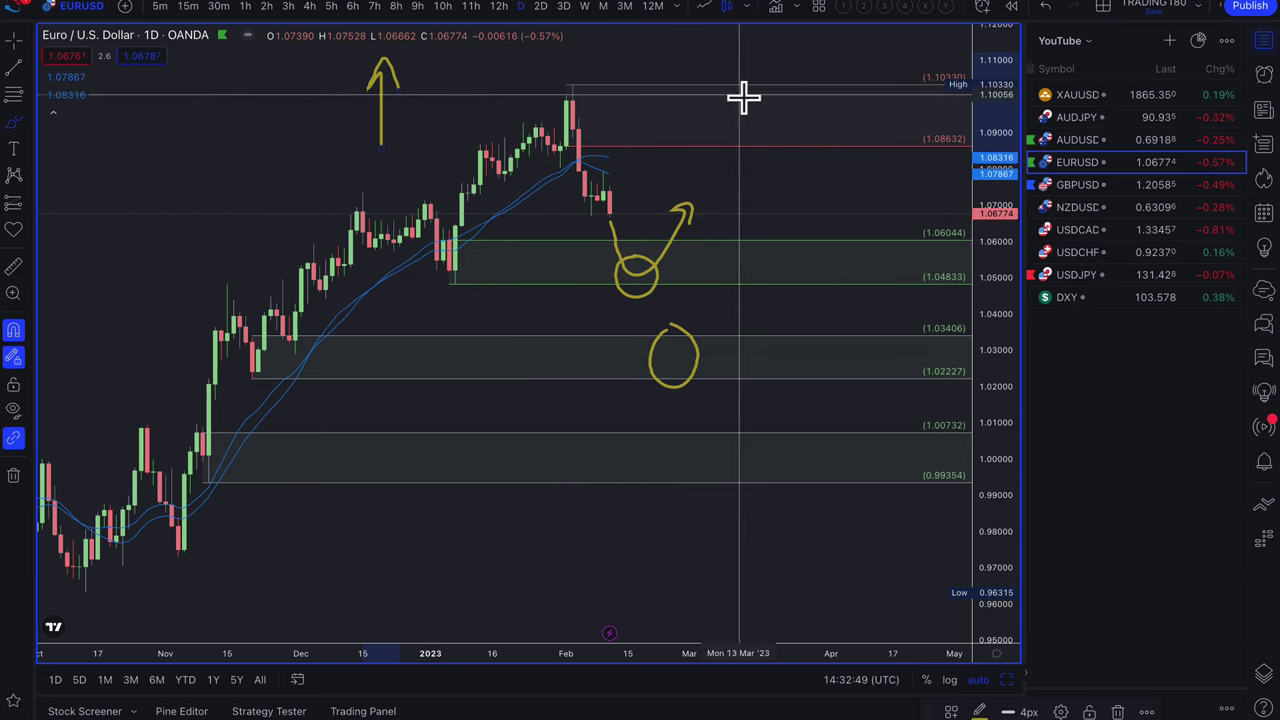
{"action": "left_click_drag", "start_coordinate": [728, 88], "coordinate": [740, 80]}
- Circle a higher target near the top and the January low candles, then add a question mark by the rebound
{"action": "left_click_drag", "start_coordinate": [973, 88], "coordinate": [1000, 211]}
{"action": "left_click_drag", "start_coordinate": [1002, 140], "coordinate": [994, 266]}
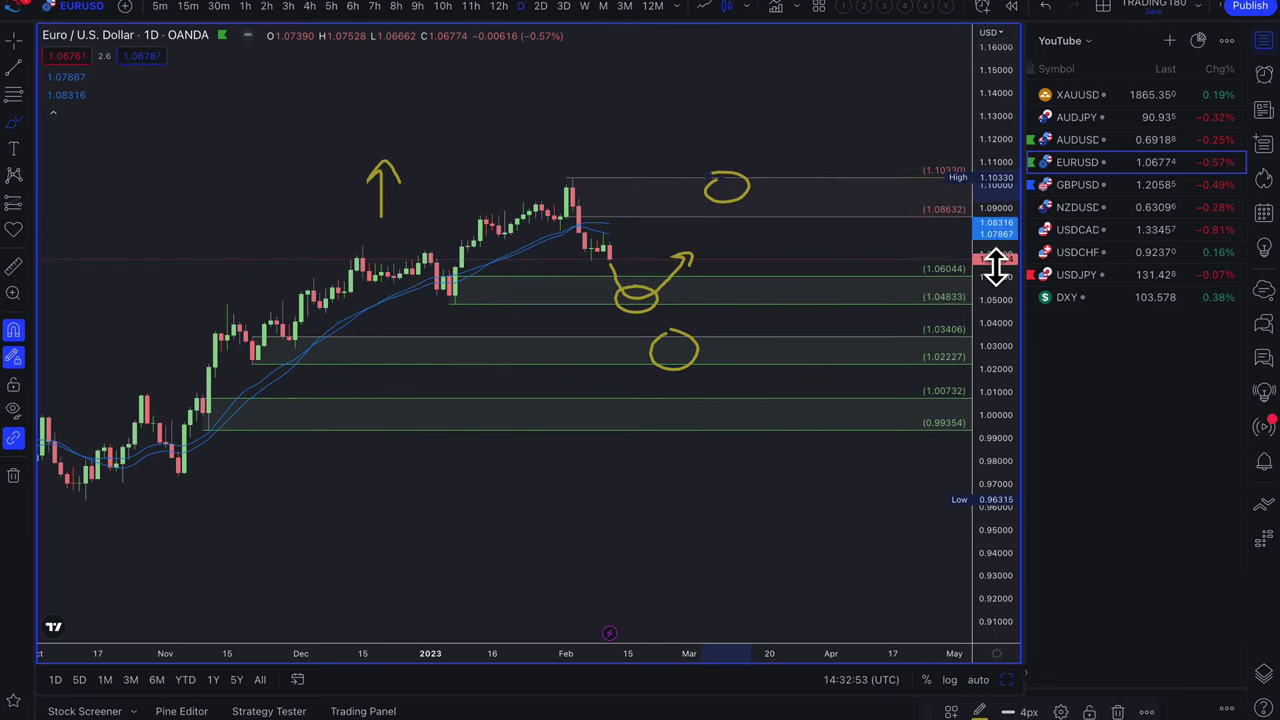
{"action": "mouse_move", "coordinate": [880, 77]}
{"action": "left_mouse_down"}
{"action": "mouse_move", "coordinate": [924, 55]}
{"action": "mouse_move", "coordinate": [866, 70]}
{"action": "left_mouse_up"}
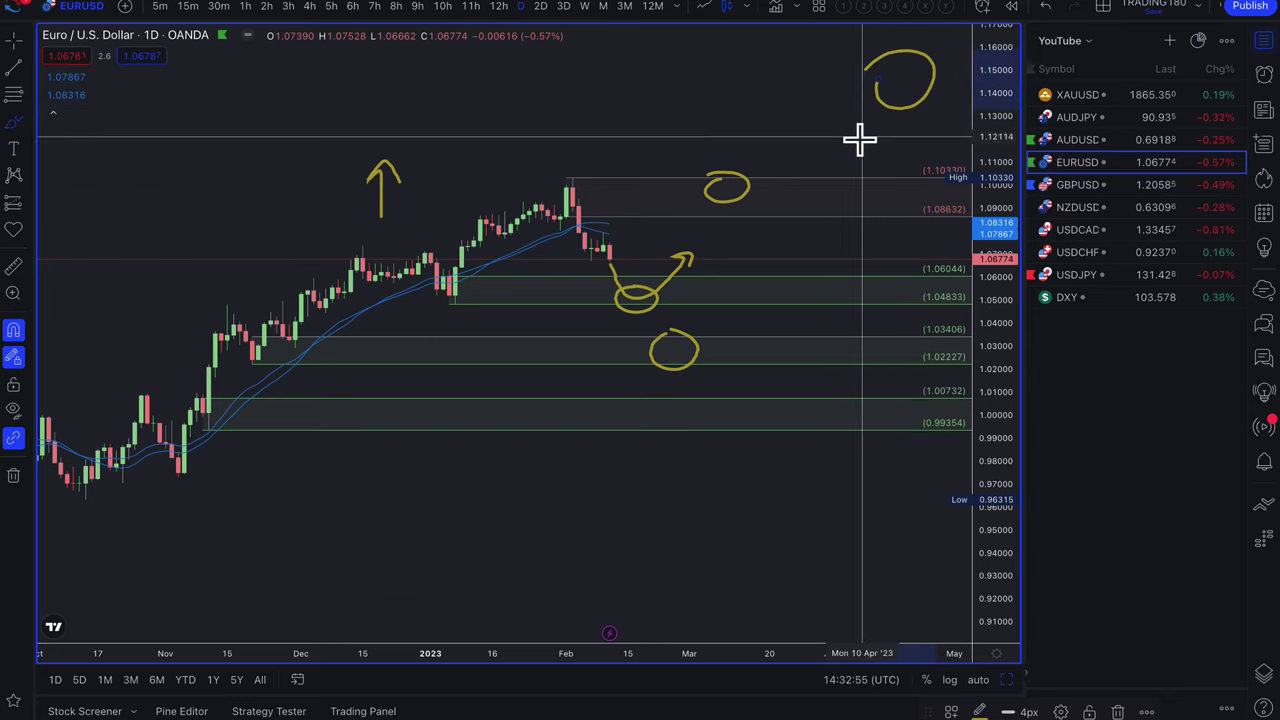
{"action": "left_click", "coordinate": [980, 681]}
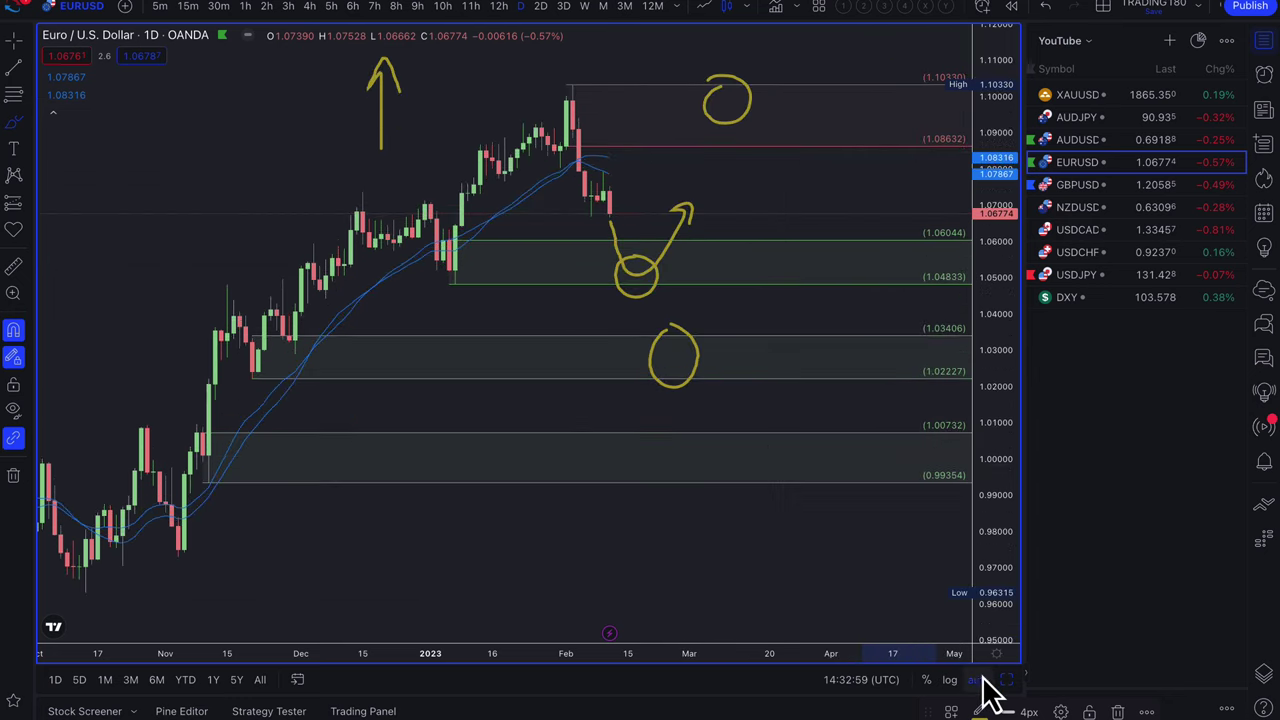
{"action": "scroll", "coordinate": [794, 460], "scroll_direction": "up", "scroll_amount": 2}
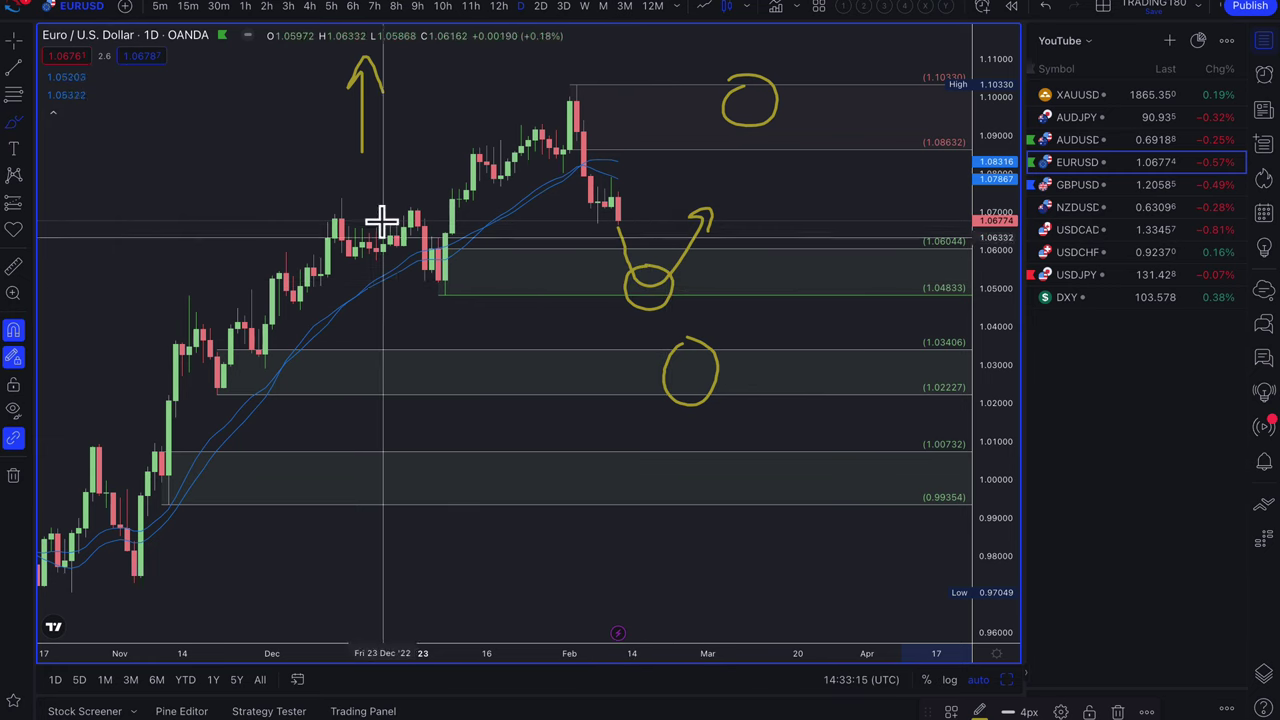
{"action": "mouse_move", "coordinate": [456, 268]}
{"action": "left_mouse_down"}
{"action": "mouse_move", "coordinate": [414, 300]}
{"action": "mouse_move", "coordinate": [452, 278]}
{"action": "mouse_move", "coordinate": [569, 103]}
{"action": "mouse_move", "coordinate": [594, 217]}
{"action": "mouse_move", "coordinate": [615, 226]}
{"action": "left_mouse_up"}
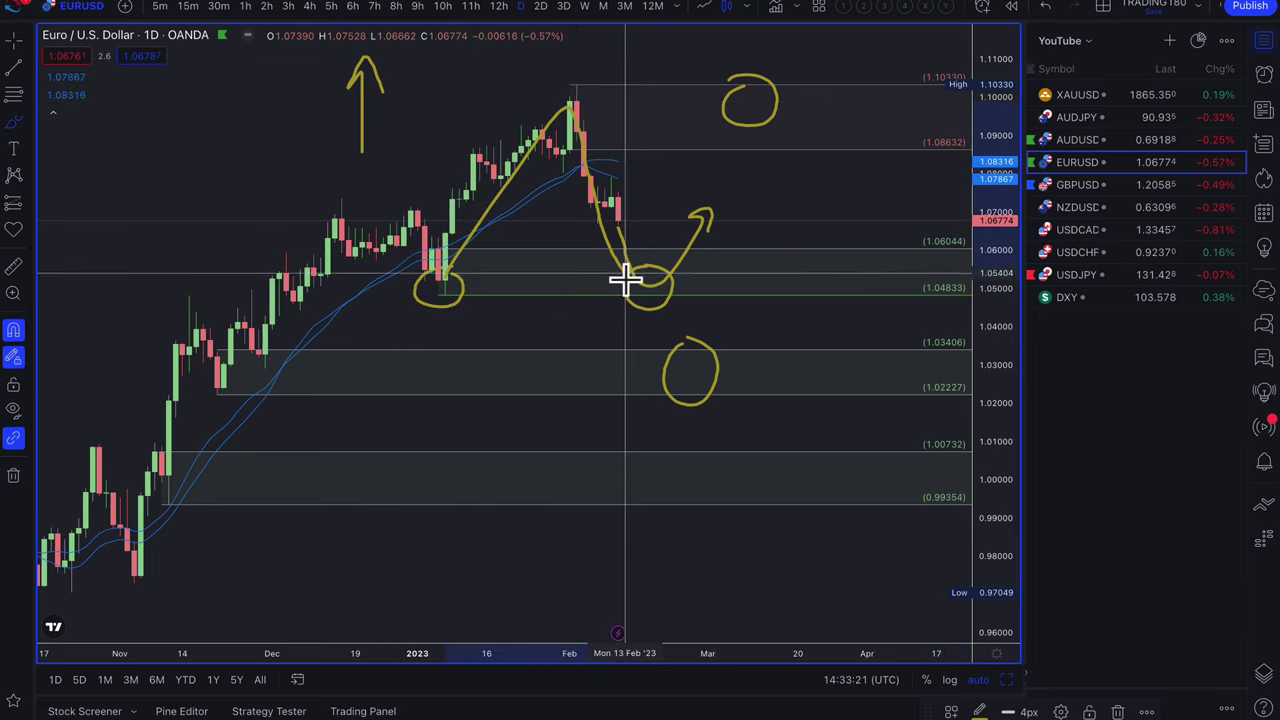
{"action": "left_click_drag", "start_coordinate": [740, 217], "coordinate": [763, 291]}
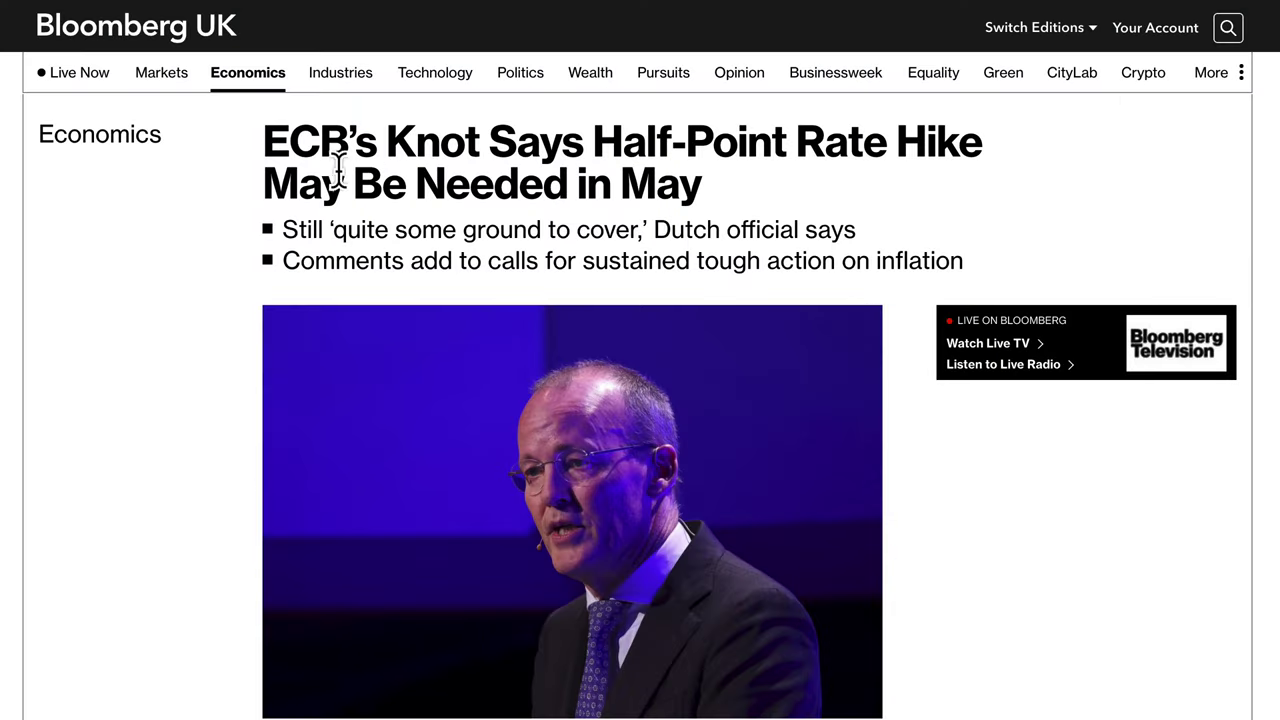
- Select the ECB Knot headline and first bullets, then scroll down to the opening paragraphs
{"action": "left_click_drag", "start_coordinate": [375, 148], "coordinate": [428, 156]}
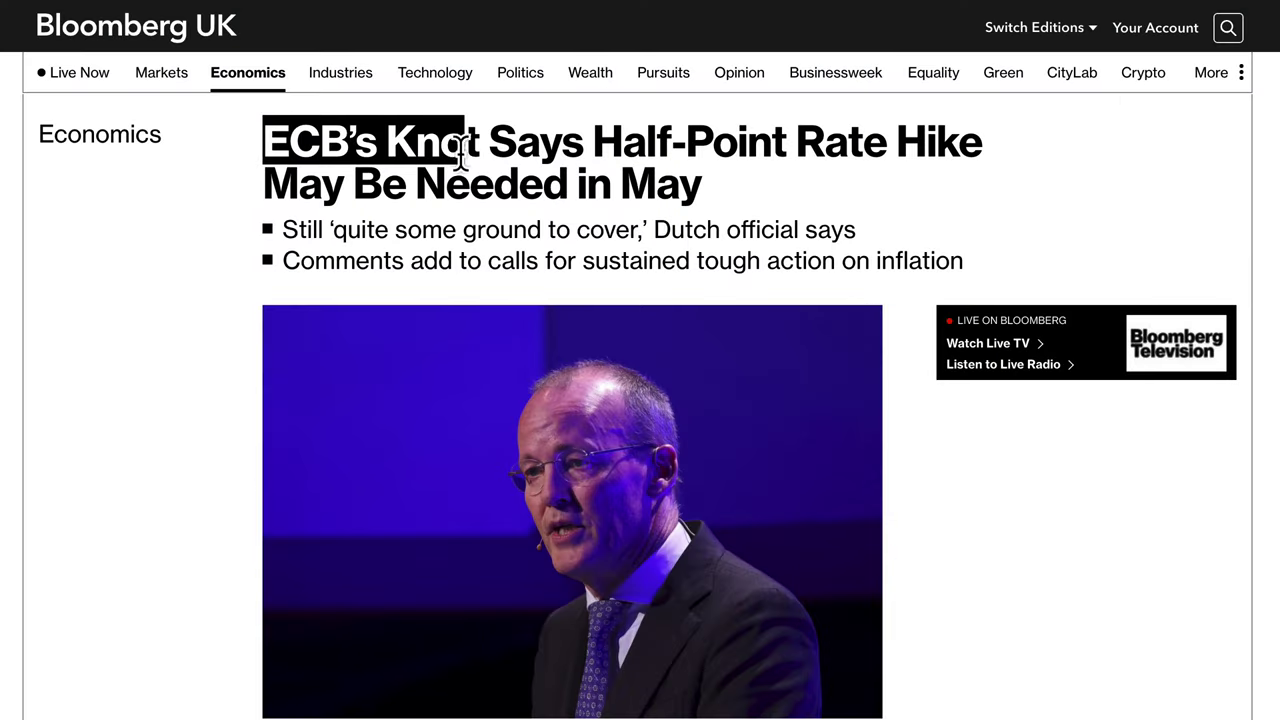
{"action": "left_click_drag", "start_coordinate": [833, 148], "coordinate": [465, 183]}
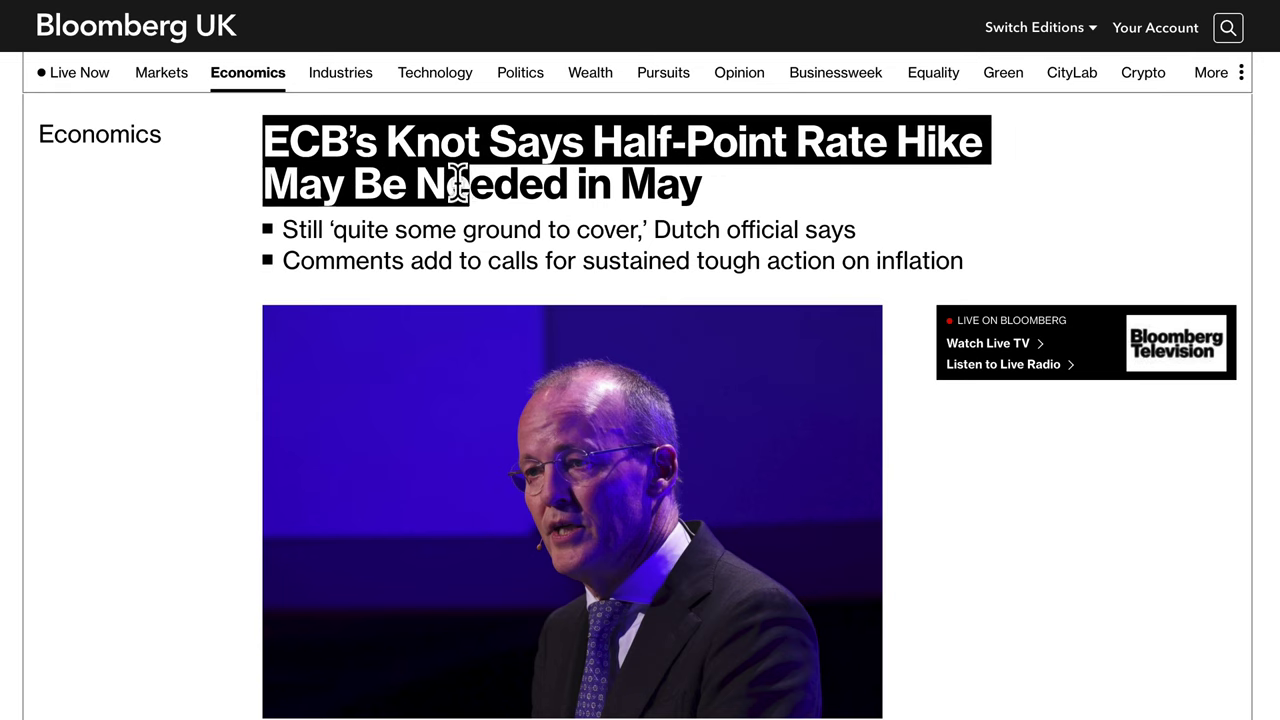
{"action": "left_click_drag", "start_coordinate": [703, 183], "coordinate": [436, 222]}
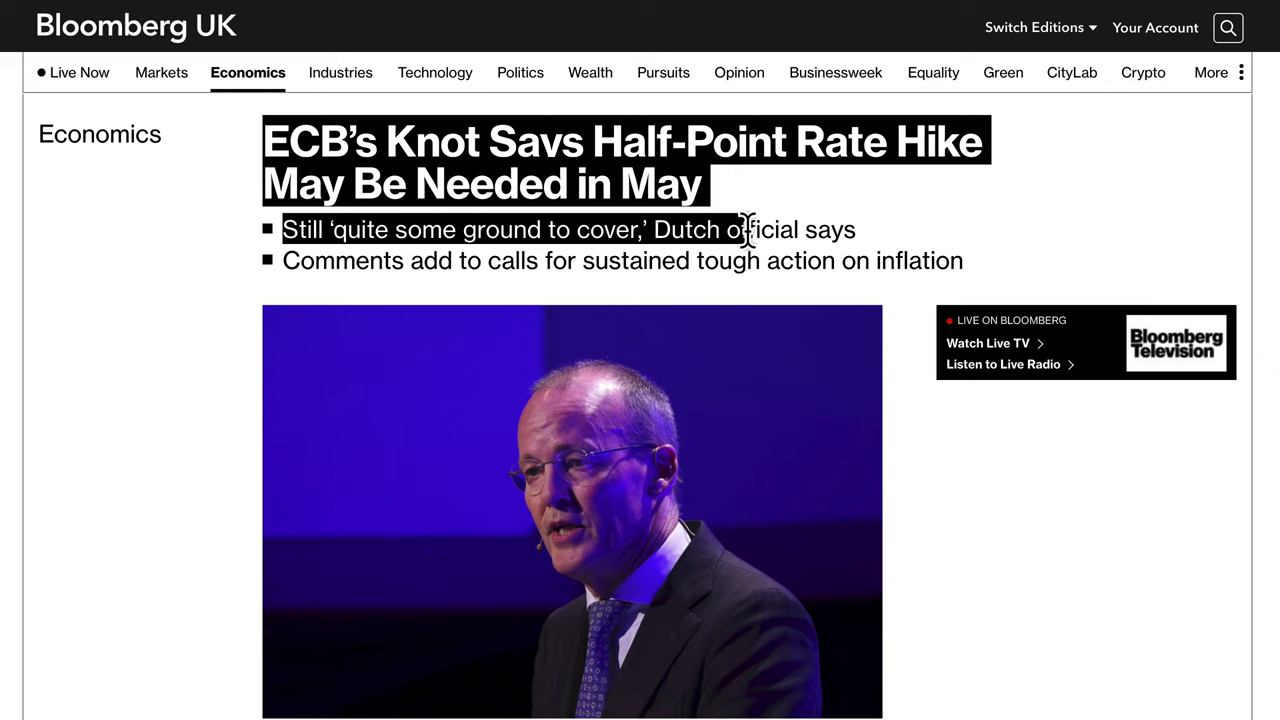
{"action": "scroll", "coordinate": [567, 180], "scroll_direction": "down", "scroll_amount": 1}
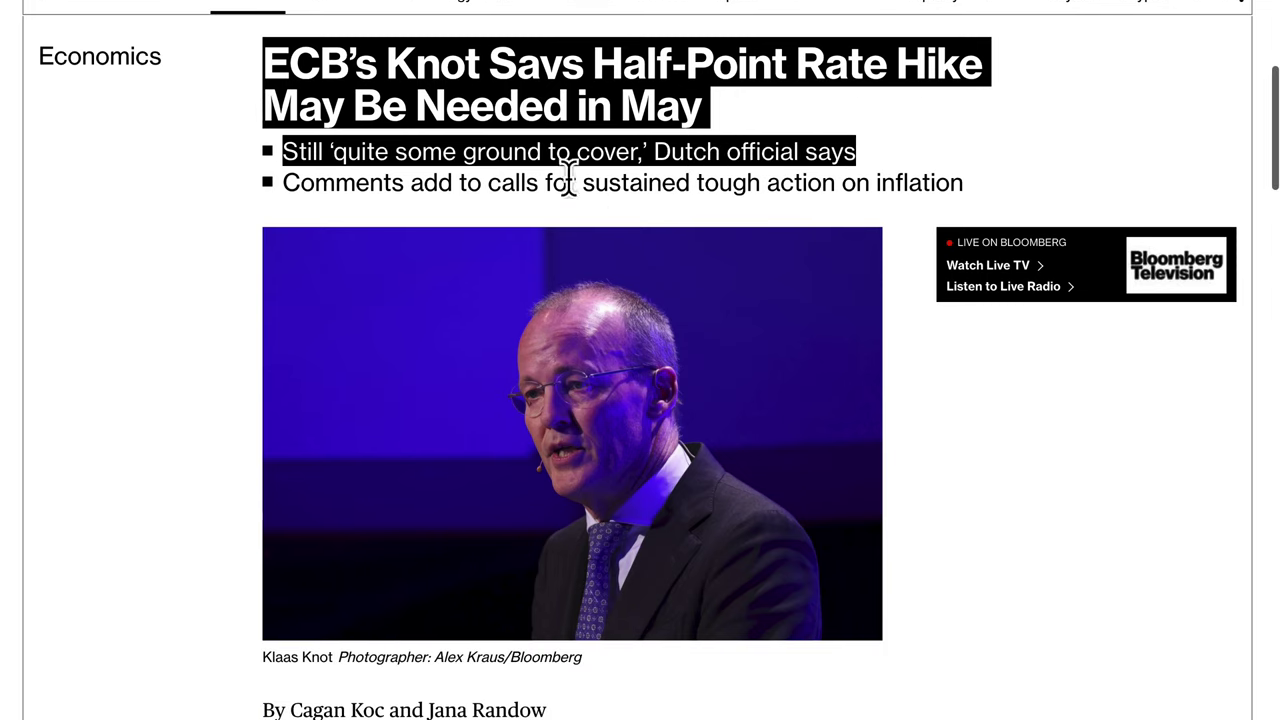
{"action": "left_click_drag", "start_coordinate": [479, 190], "coordinate": [592, 193]}
{"action": "left_click_drag", "start_coordinate": [910, 193], "coordinate": [918, 192]}
{"action": "scroll", "coordinate": [920, 265], "scroll_direction": "down", "scroll_amount": 5}
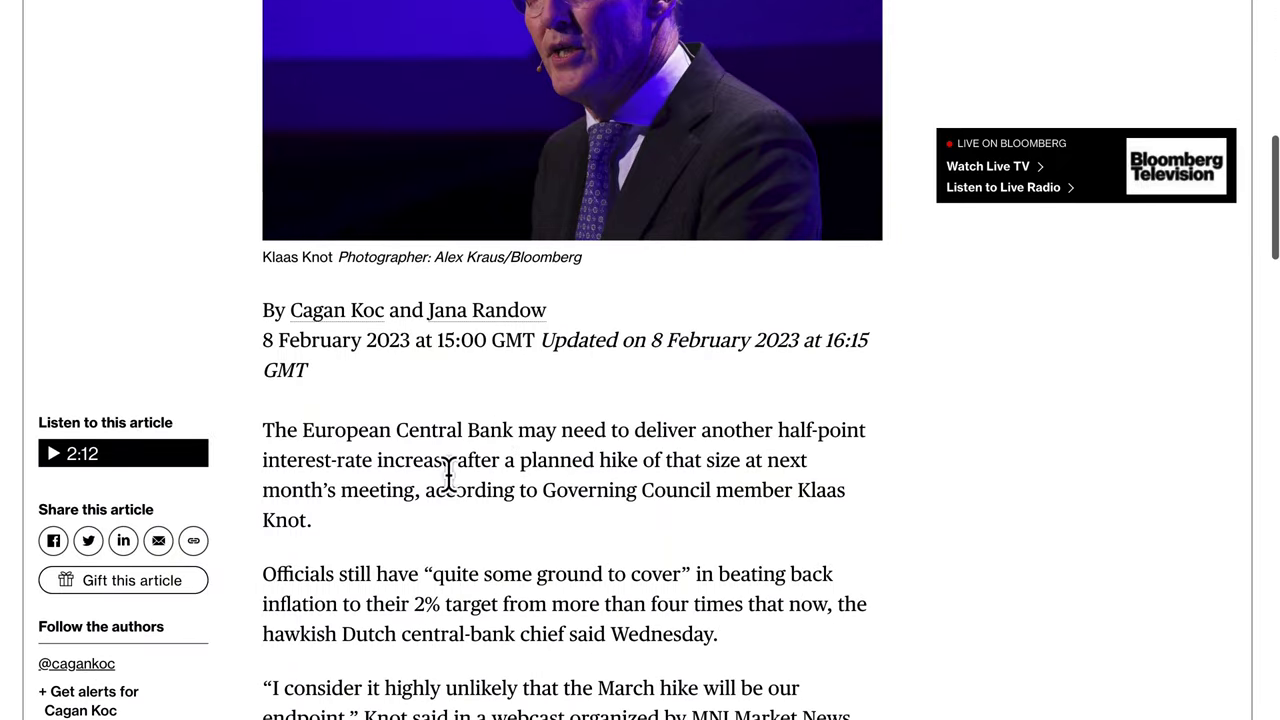
{"action": "scroll", "coordinate": [480, 521], "scroll_direction": "down", "scroll_amount": 2}
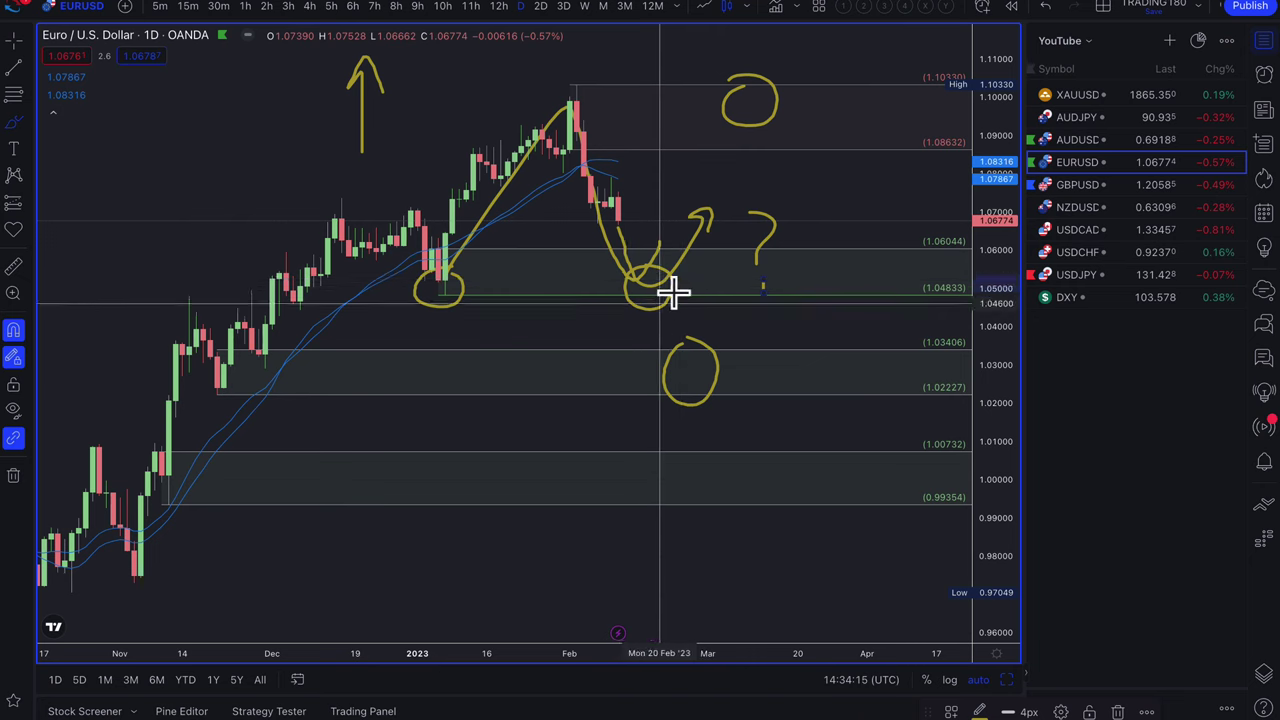
- Draw three upward arrows and a rising wave in the EURUSD chart's empty top-left area
{"action": "left_click_drag", "start_coordinate": [123, 170], "coordinate": [201, 78]}
{"action": "mouse_move", "coordinate": [185, 158]}
{"action": "left_mouse_down"}
{"action": "mouse_move", "coordinate": [266, 91]}
{"action": "mouse_move", "coordinate": [277, 106]}
{"action": "left_mouse_up"}
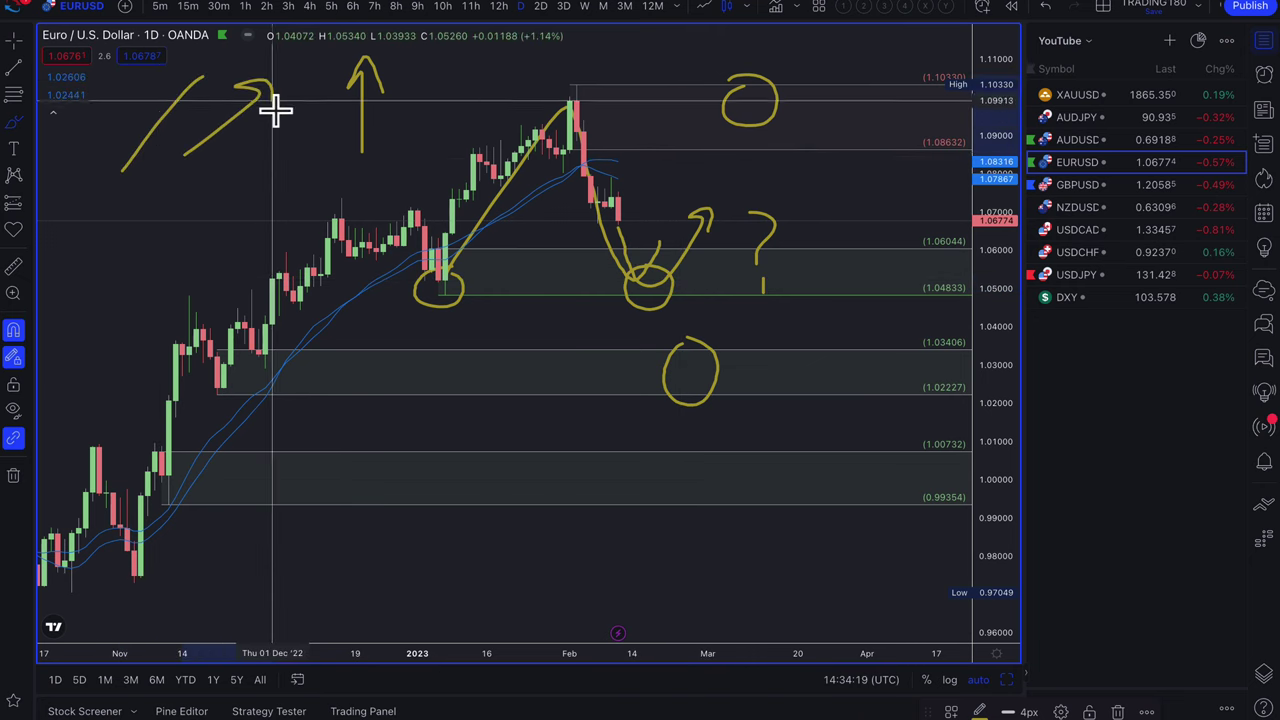
{"action": "left_click_drag", "start_coordinate": [157, 86], "coordinate": [207, 68]}
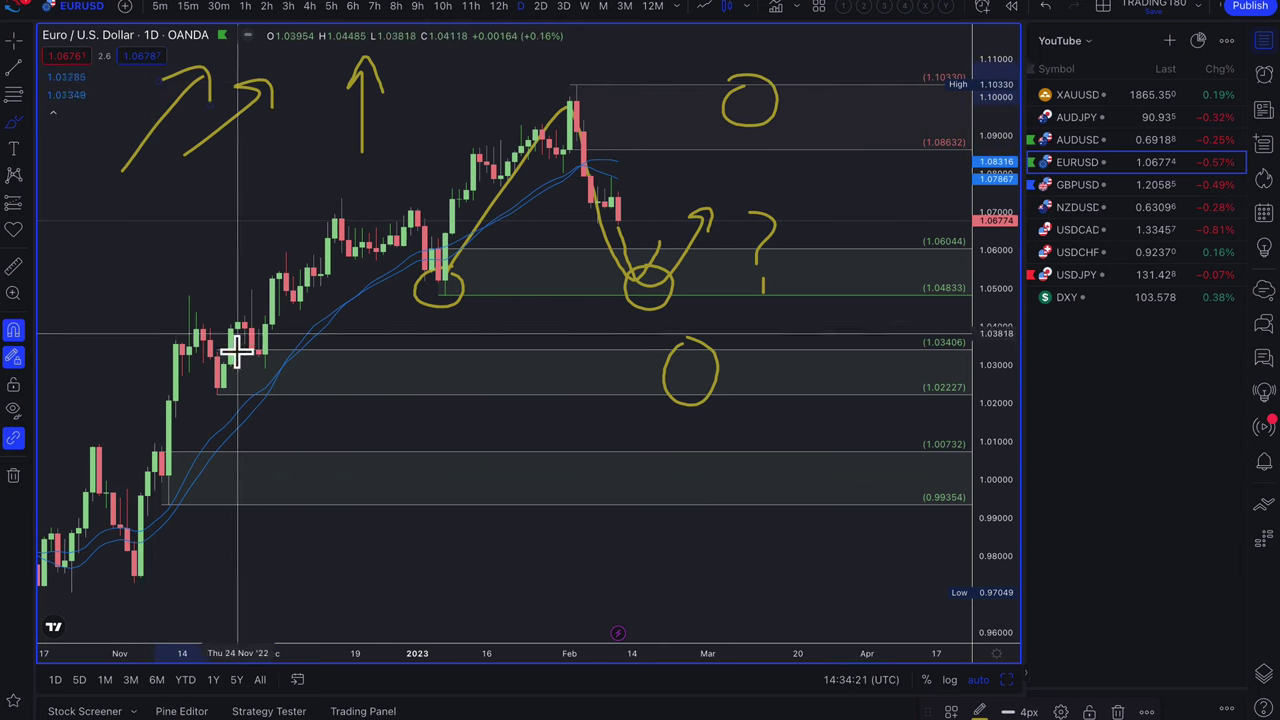
{"action": "left_click_drag", "start_coordinate": [272, 160], "coordinate": [294, 172]}
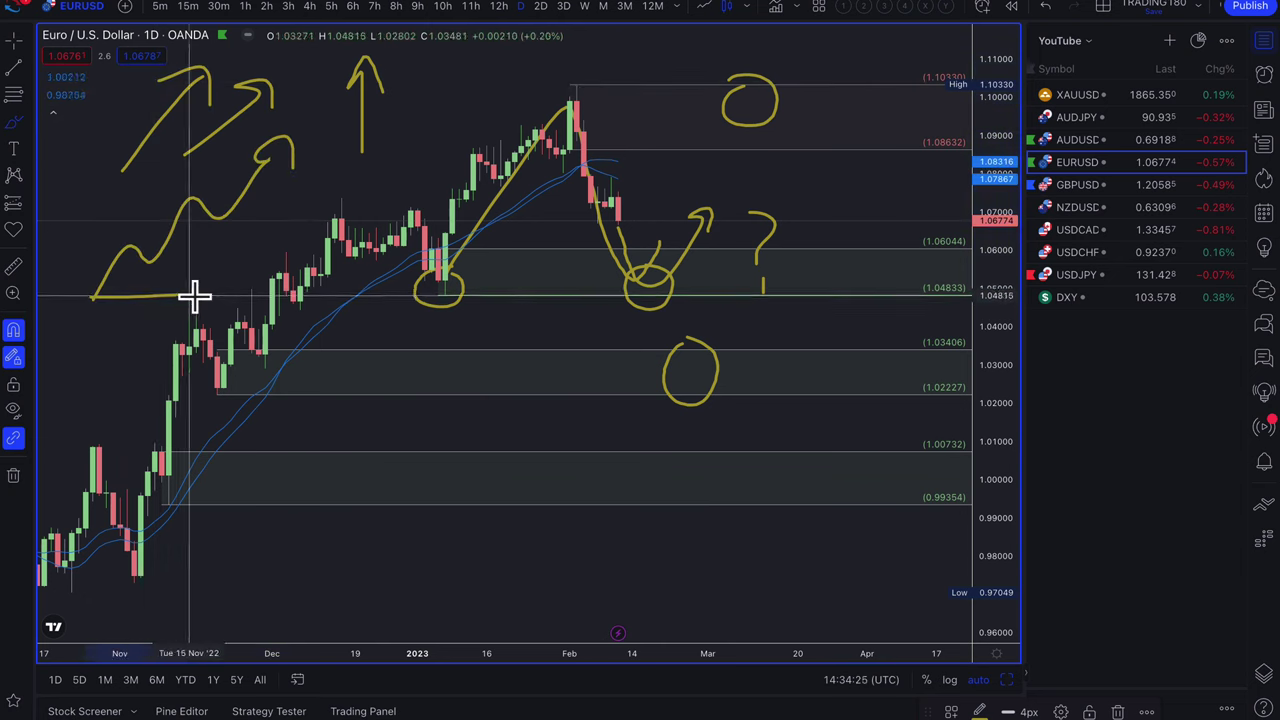
- Sketch an M-shaped zigzag between horizontal lines, then a circled peak over the February candles
{"action": "left_click_drag", "start_coordinate": [90, 200], "coordinate": [213, 202]}
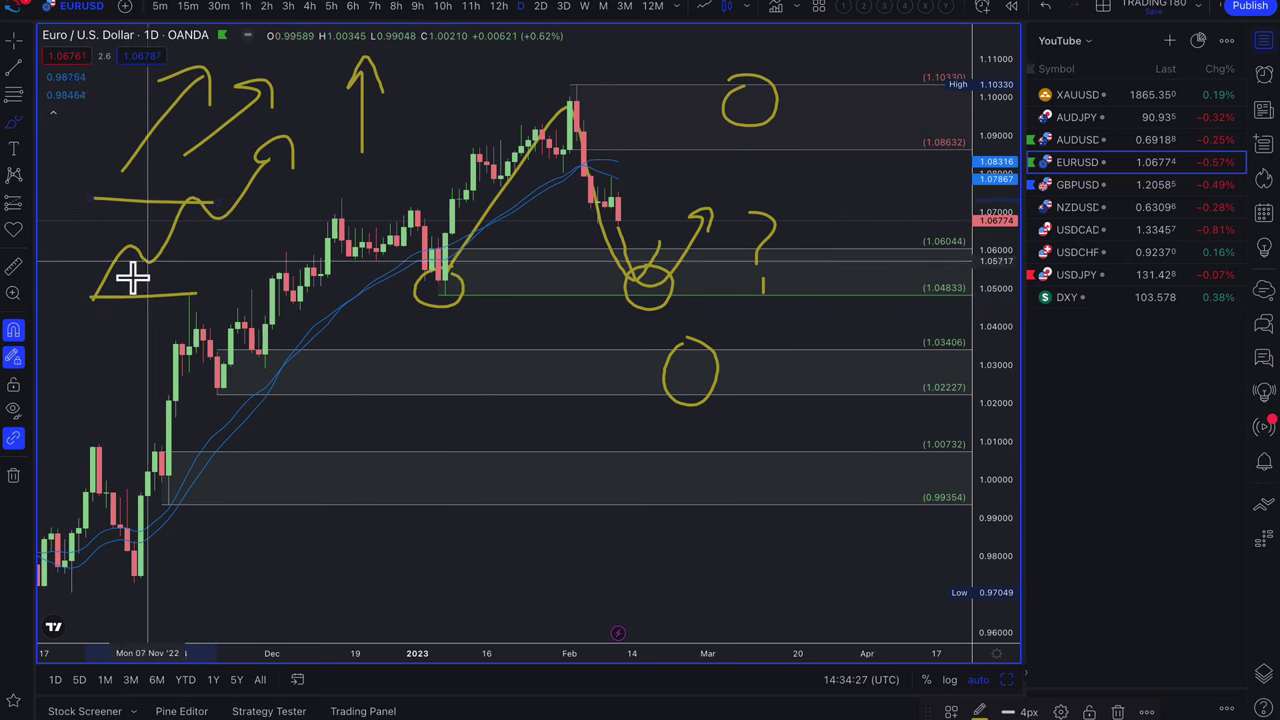
{"action": "mouse_move", "coordinate": [98, 305]}
{"action": "left_mouse_down"}
{"action": "mouse_move", "coordinate": [157, 286]}
{"action": "mouse_move", "coordinate": [194, 214]}
{"action": "mouse_move", "coordinate": [214, 283]}
{"action": "left_mouse_up"}
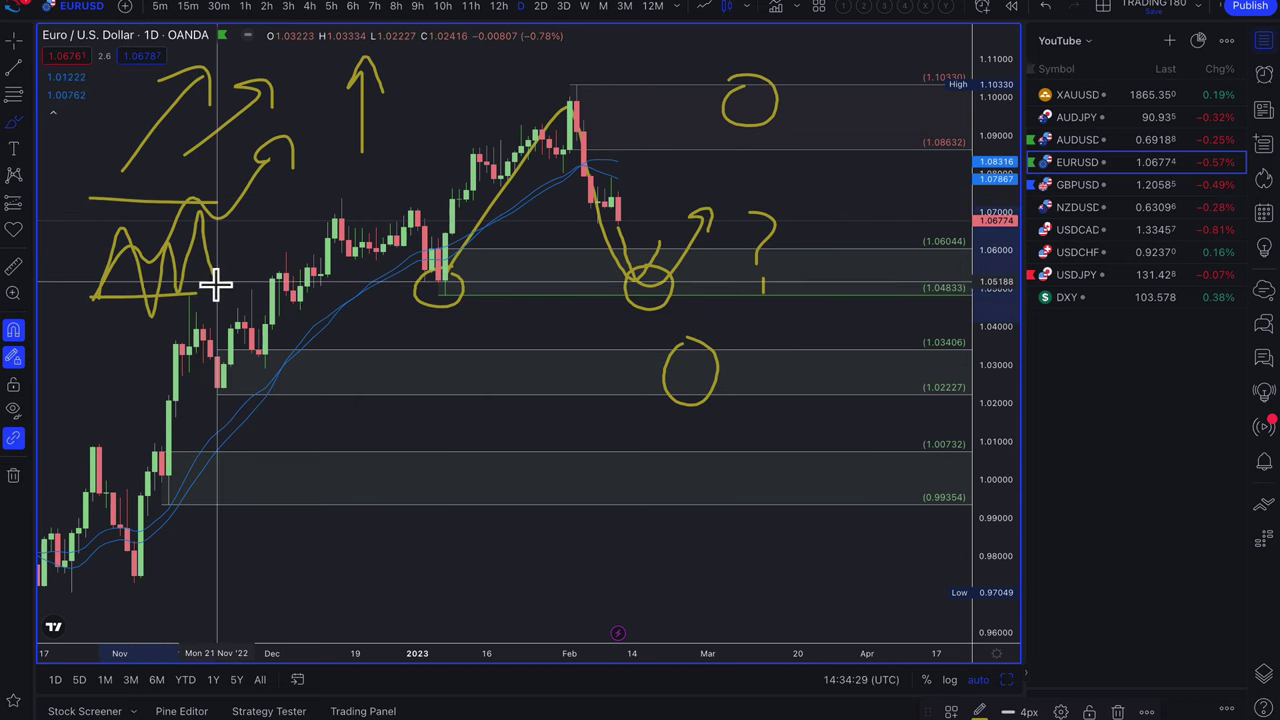
{"action": "left_click_drag", "start_coordinate": [86, 265], "coordinate": [235, 253]}
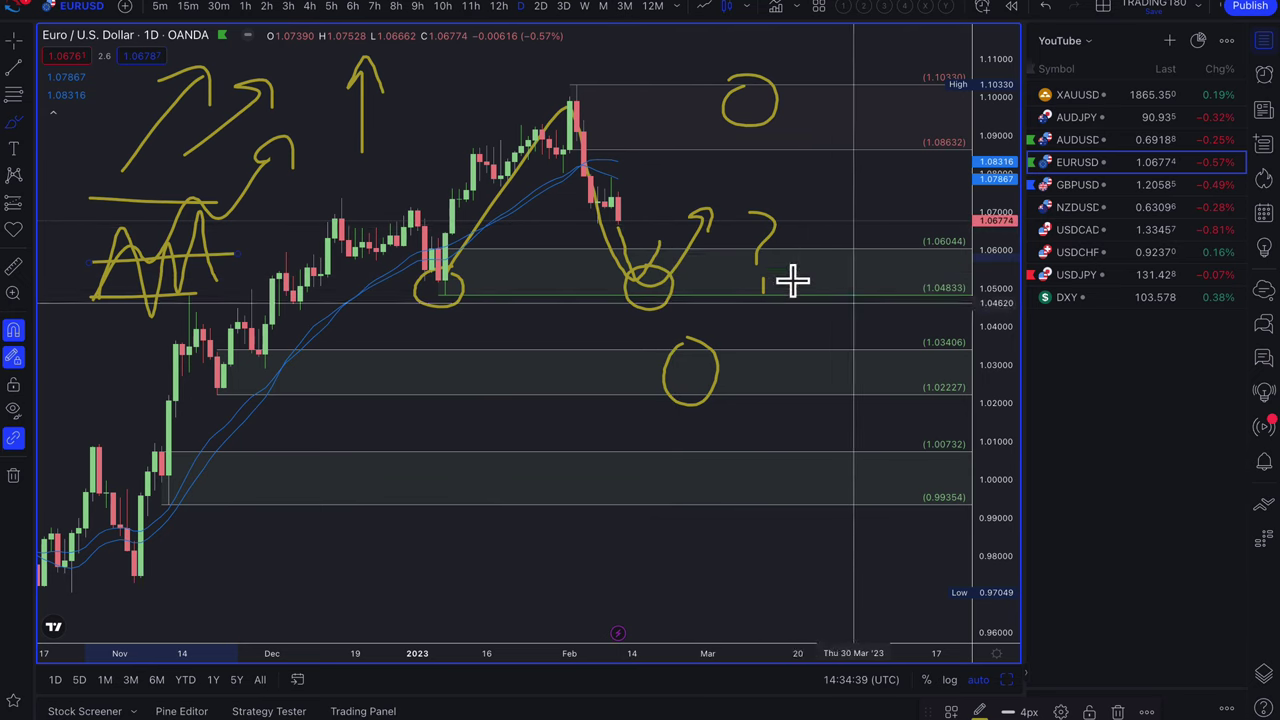
{"action": "mouse_move", "coordinate": [617, 197]}
{"action": "left_mouse_down"}
{"action": "mouse_move", "coordinate": [649, 129]}
{"action": "mouse_move", "coordinate": [677, 187]}
{"action": "mouse_move", "coordinate": [703, 143]}
{"action": "left_mouse_up"}
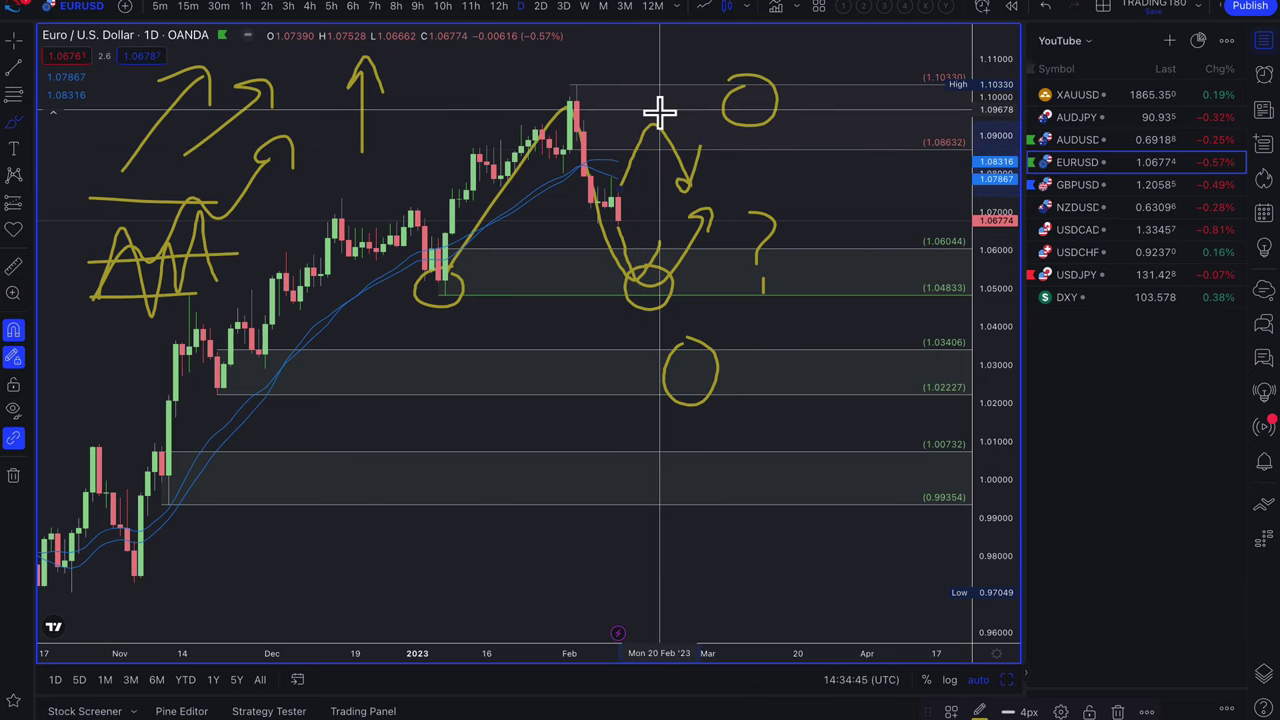
{"action": "mouse_move", "coordinate": [658, 120]}
{"action": "left_mouse_down"}
{"action": "mouse_move", "coordinate": [666, 100]}
{"action": "mouse_move", "coordinate": [674, 114]}
{"action": "left_mouse_up"}
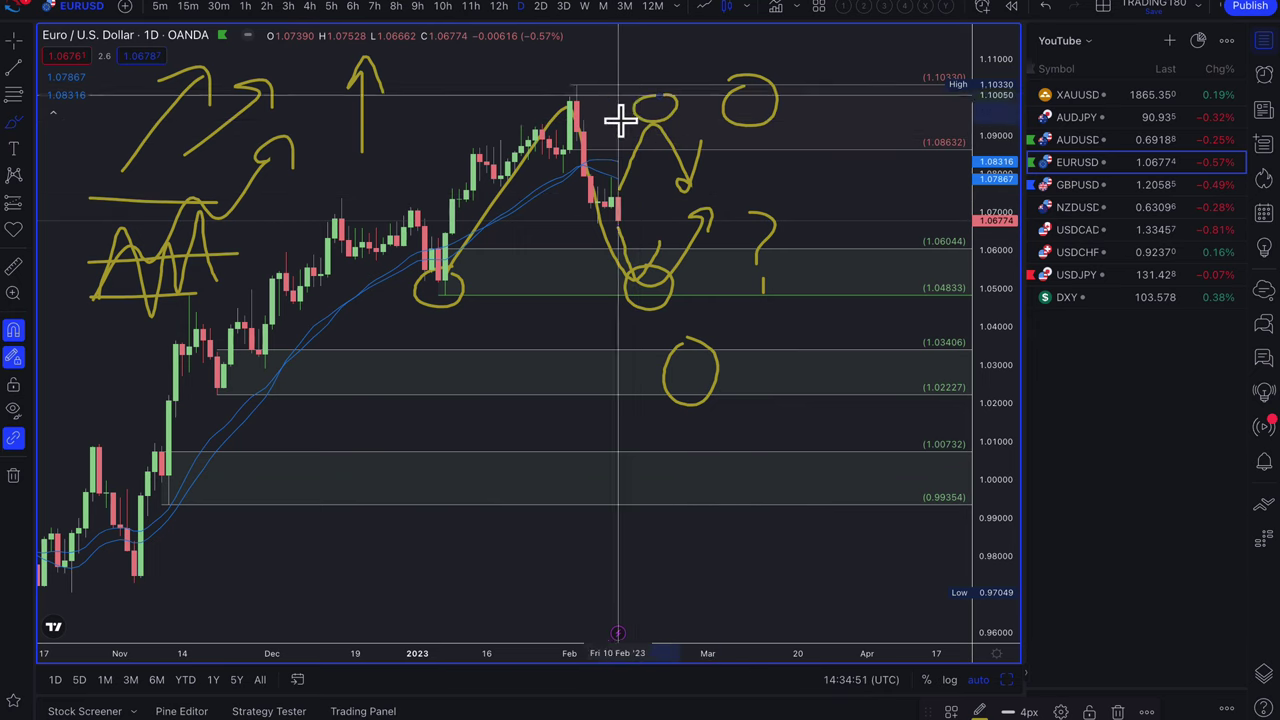
- Switch to the AUDUSD daily chart and sketch a dip to about 0.676 followed by a rally
{"action": "left_click", "coordinate": [1085, 139]}
{"action": "scroll", "coordinate": [771, 380], "scroll_direction": "left", "scroll_amount": 3}
{"action": "scroll", "coordinate": [771, 380], "scroll_direction": "up", "scroll_amount": 3}
{"action": "scroll", "coordinate": [771, 380], "scroll_direction": "up", "scroll_amount": 3}
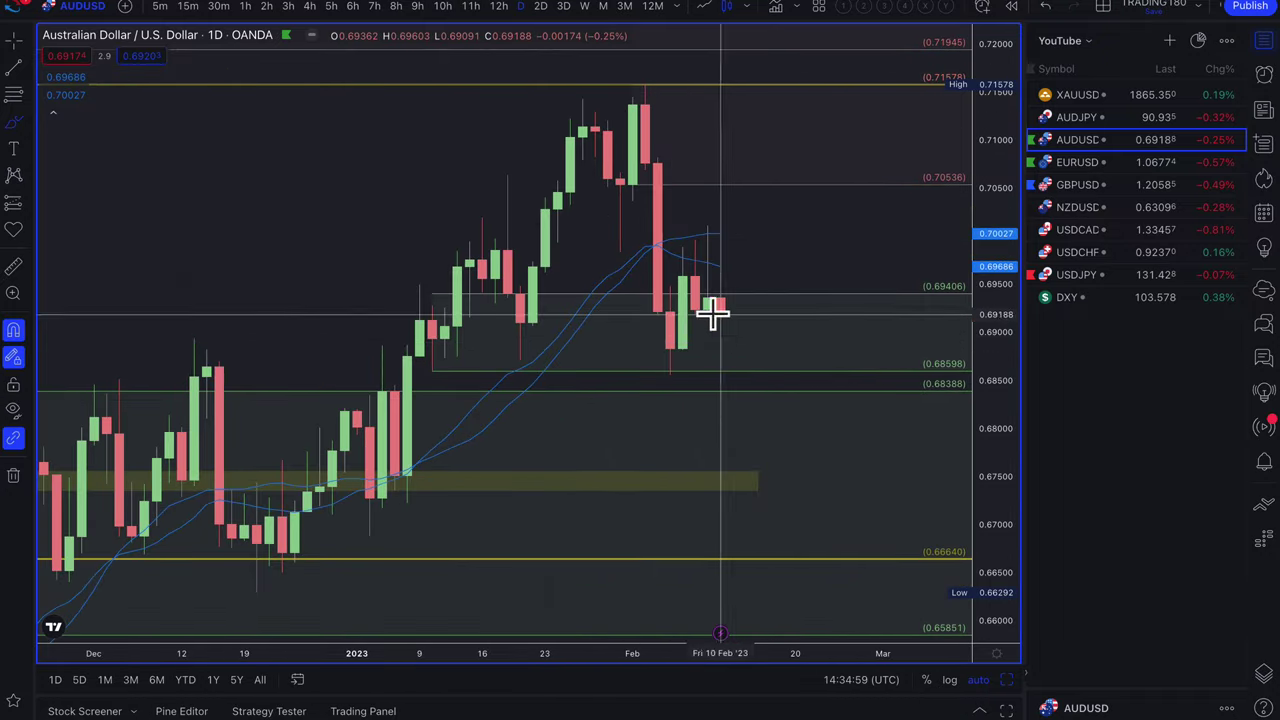
{"action": "scroll", "coordinate": [752, 401], "scroll_direction": "down", "scroll_amount": 5}
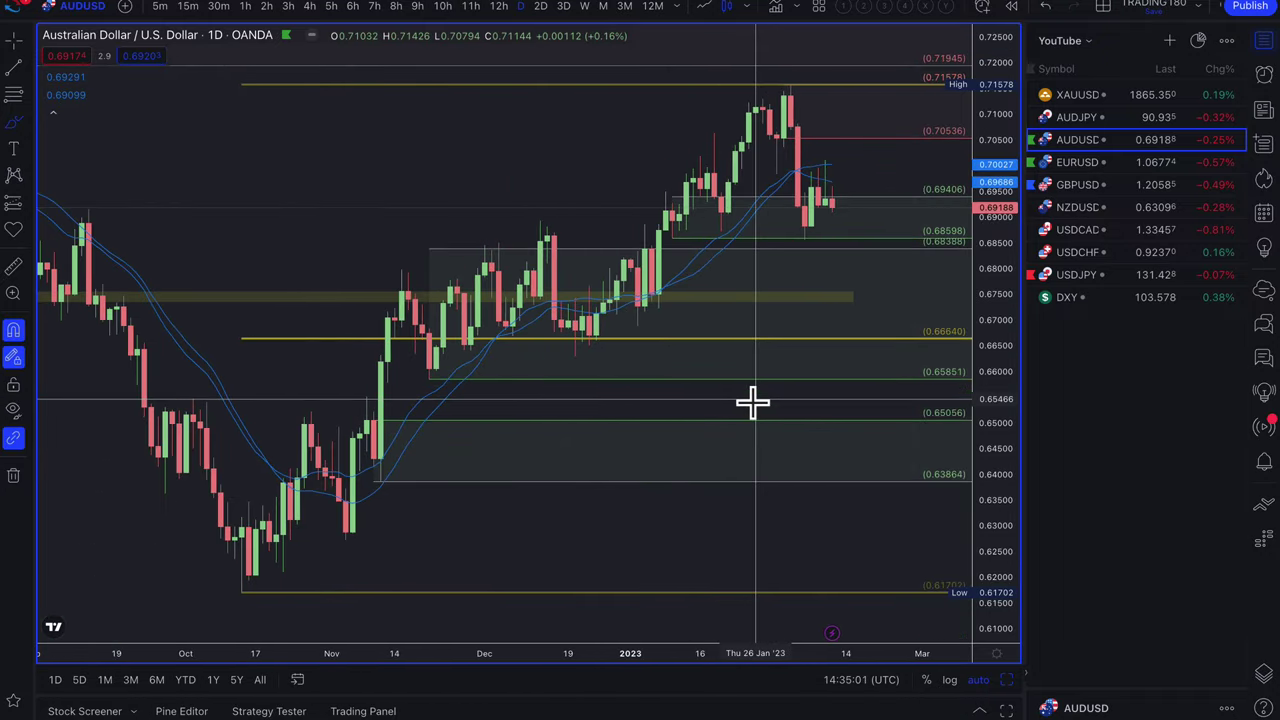
{"action": "scroll", "coordinate": [800, 294], "scroll_direction": "up", "scroll_amount": 3}
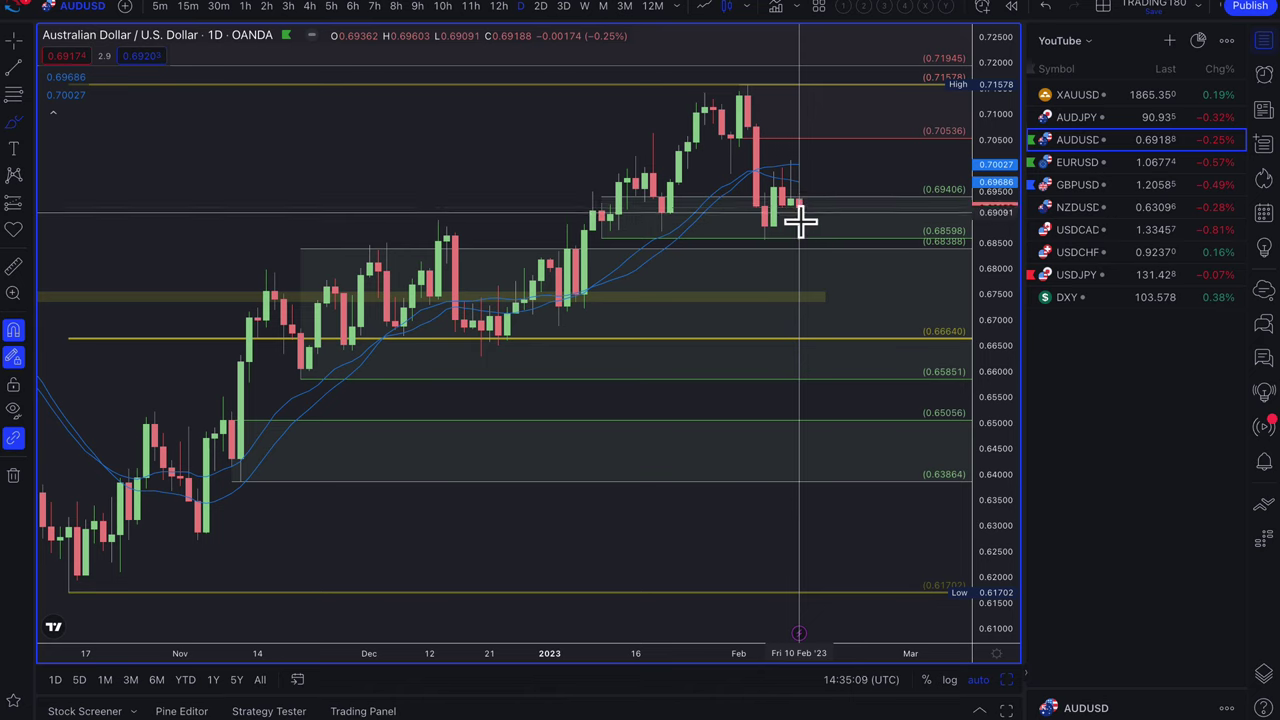
{"action": "mouse_move", "coordinate": [803, 206]}
{"action": "left_mouse_down"}
{"action": "mouse_move", "coordinate": [831, 294]}
{"action": "mouse_move", "coordinate": [900, 172]}
{"action": "mouse_move", "coordinate": [908, 183]}
{"action": "left_mouse_up"}
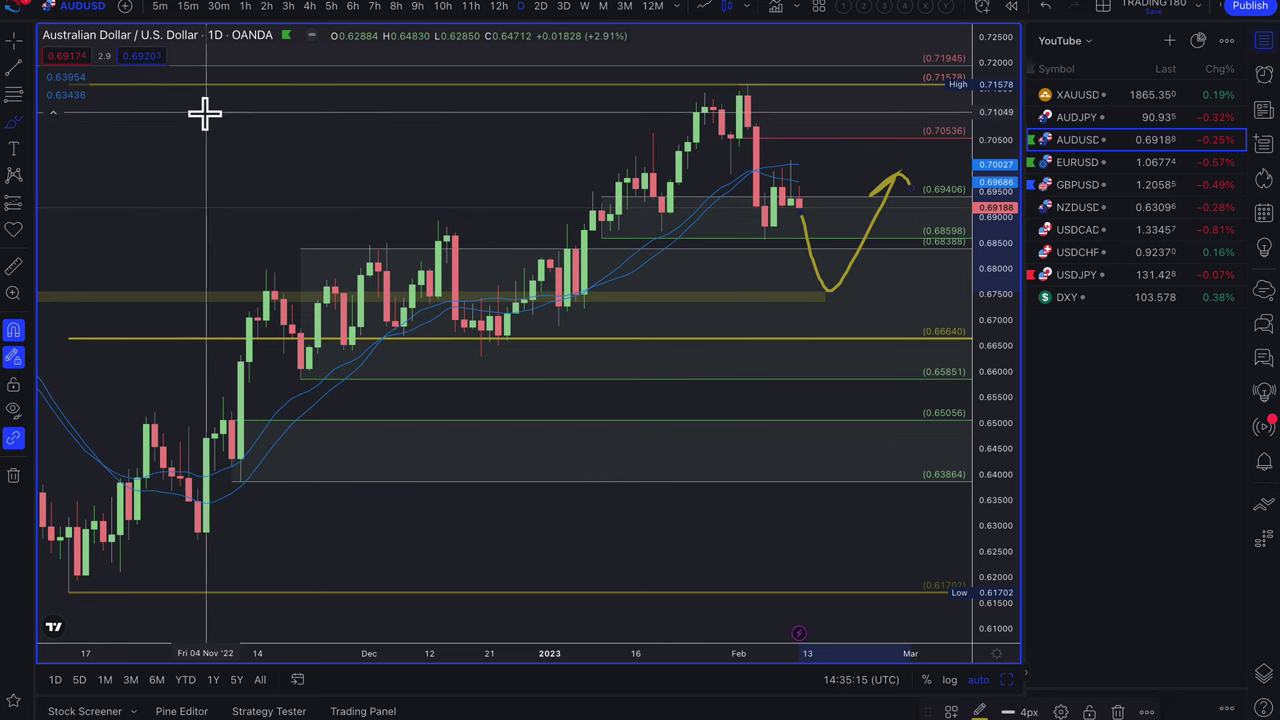
- Handwrite 'China' at the top-left and enclose it in a loop
{"action": "mouse_move", "coordinate": [200, 109]}
{"action": "left_mouse_down"}
{"action": "mouse_move", "coordinate": [171, 165]}
{"action": "mouse_move", "coordinate": [234, 166]}
{"action": "mouse_move", "coordinate": [275, 127]}
{"action": "mouse_move", "coordinate": [303, 163]}
{"action": "mouse_move", "coordinate": [366, 123]}
{"action": "mouse_move", "coordinate": [389, 151]}
{"action": "left_mouse_up"}
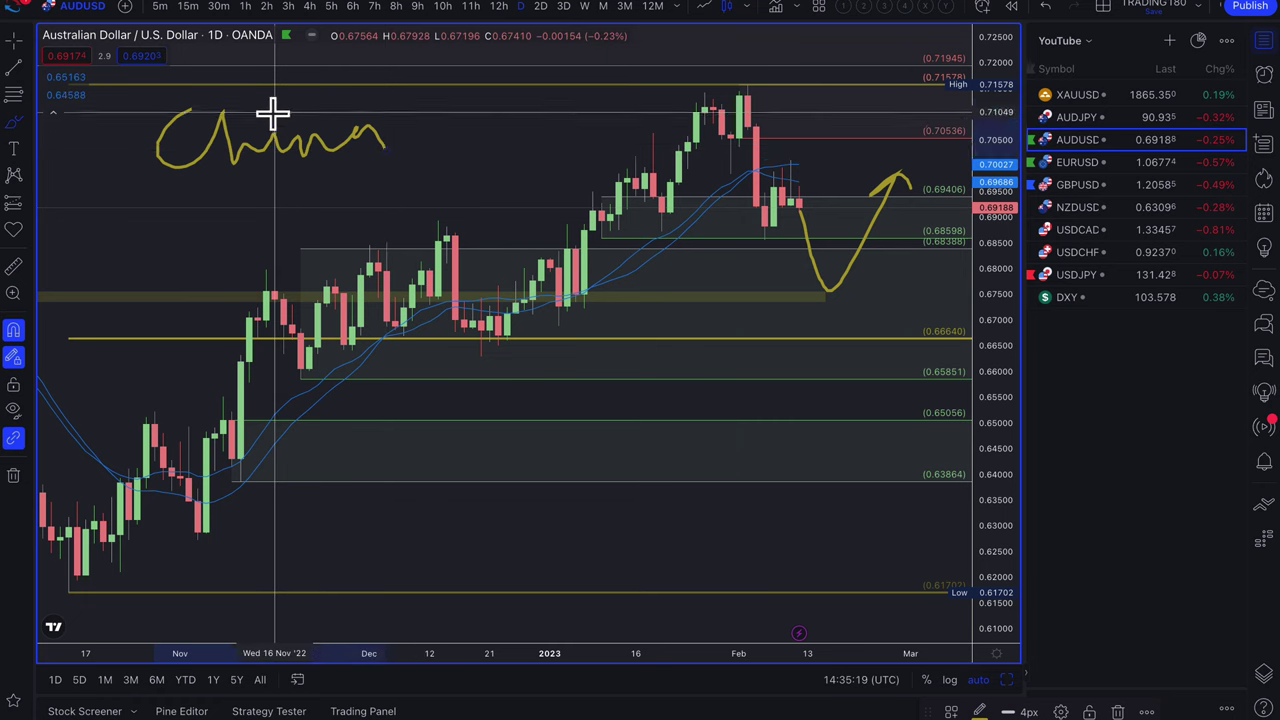
{"action": "mouse_move", "coordinate": [173, 184]}
{"action": "left_mouse_down"}
{"action": "mouse_move", "coordinate": [354, 157]}
{"action": "mouse_move", "coordinate": [409, 126]}
{"action": "mouse_move", "coordinate": [183, 120]}
{"action": "mouse_move", "coordinate": [157, 157]}
{"action": "mouse_move", "coordinate": [166, 194]}
{"action": "left_mouse_up"}
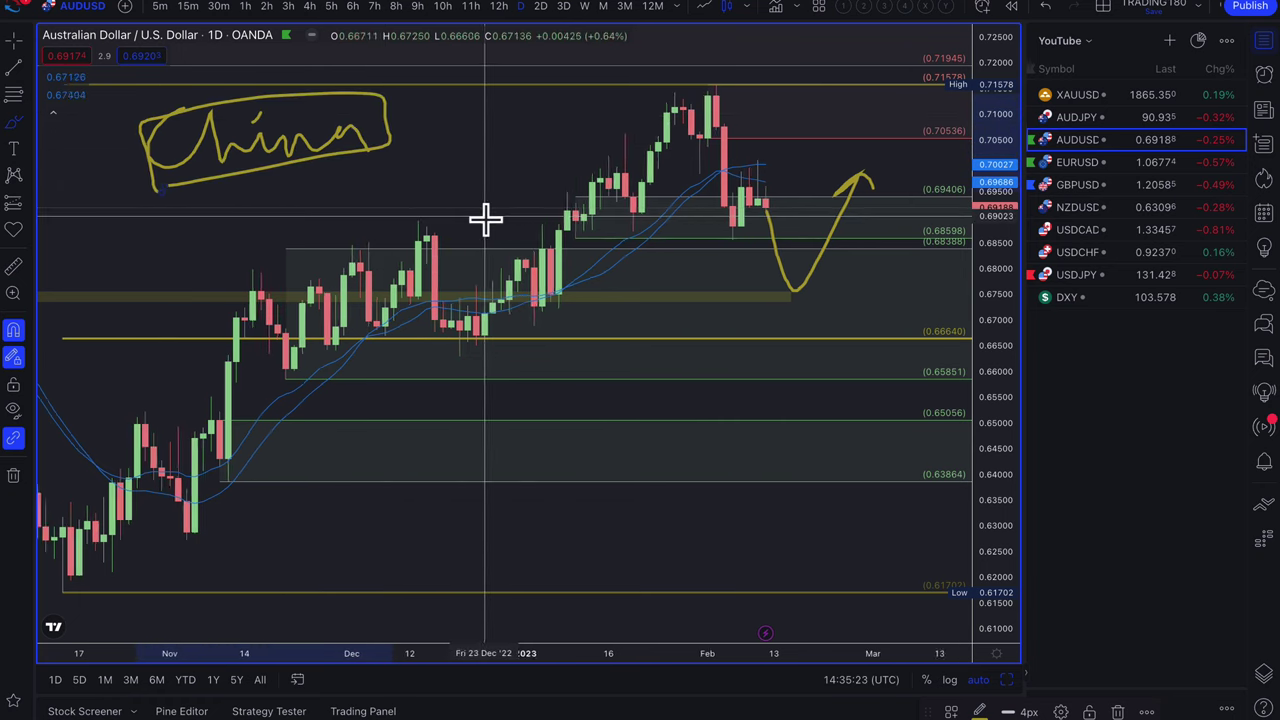
{"action": "scroll", "coordinate": [300, 100], "scroll_direction": "down", "scroll_amount": 2}
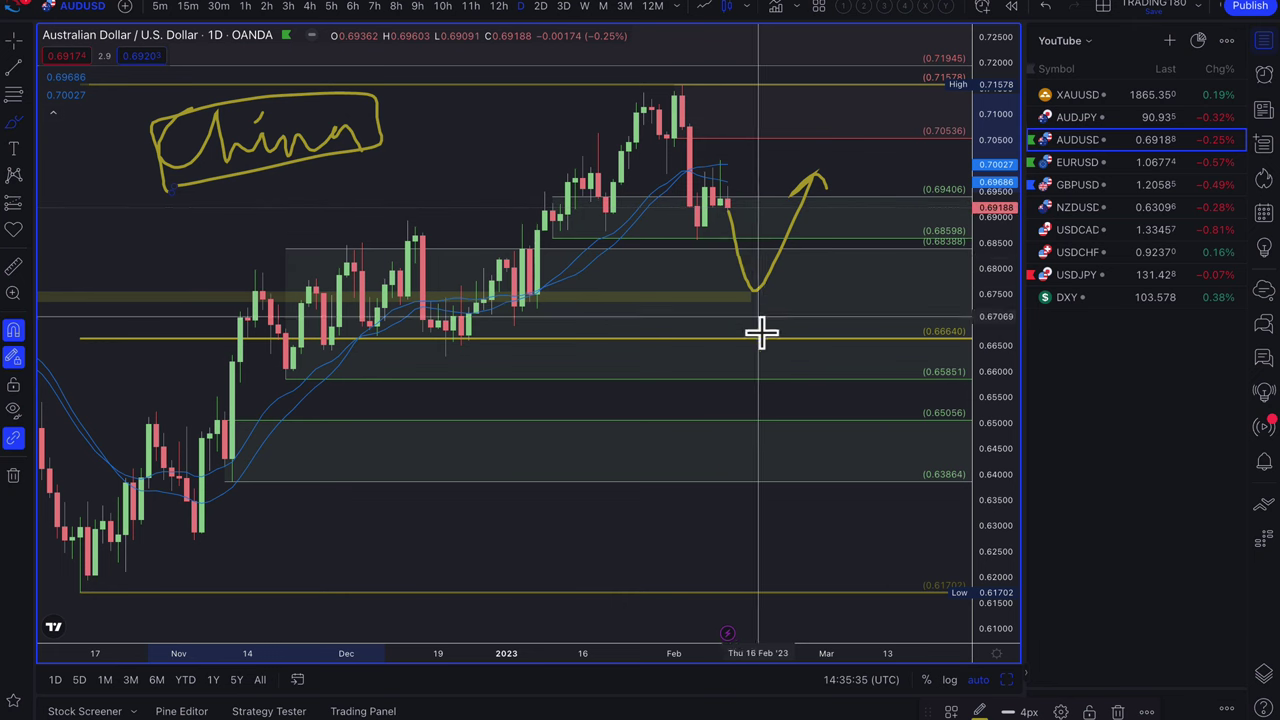
{"action": "scroll", "coordinate": [794, 334], "scroll_direction": "up", "scroll_amount": 3}
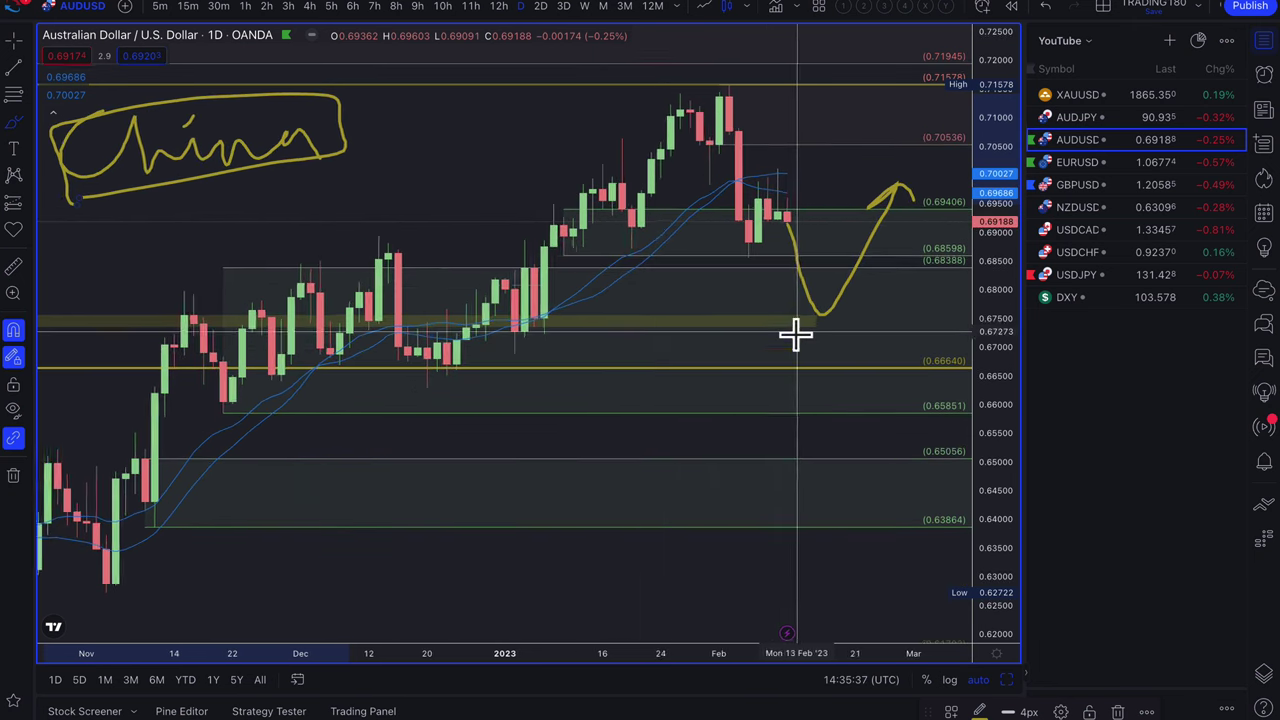
- Draw a rectangle zone from about 0.6879 down to 0.6852 reaching late February, then return to Brush
{"action": "left_click", "coordinate": [27, 128]}
{"action": "left_click", "coordinate": [55, 182]}
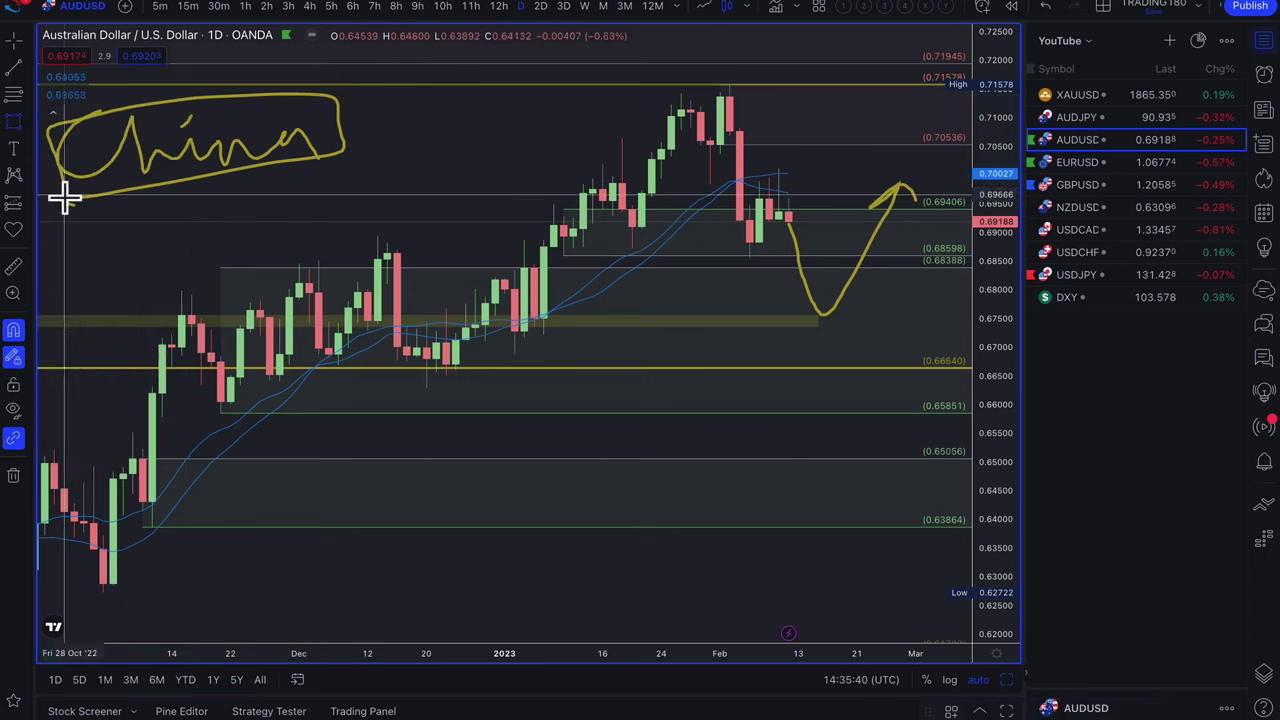
{"action": "left_click", "coordinate": [219, 262]}
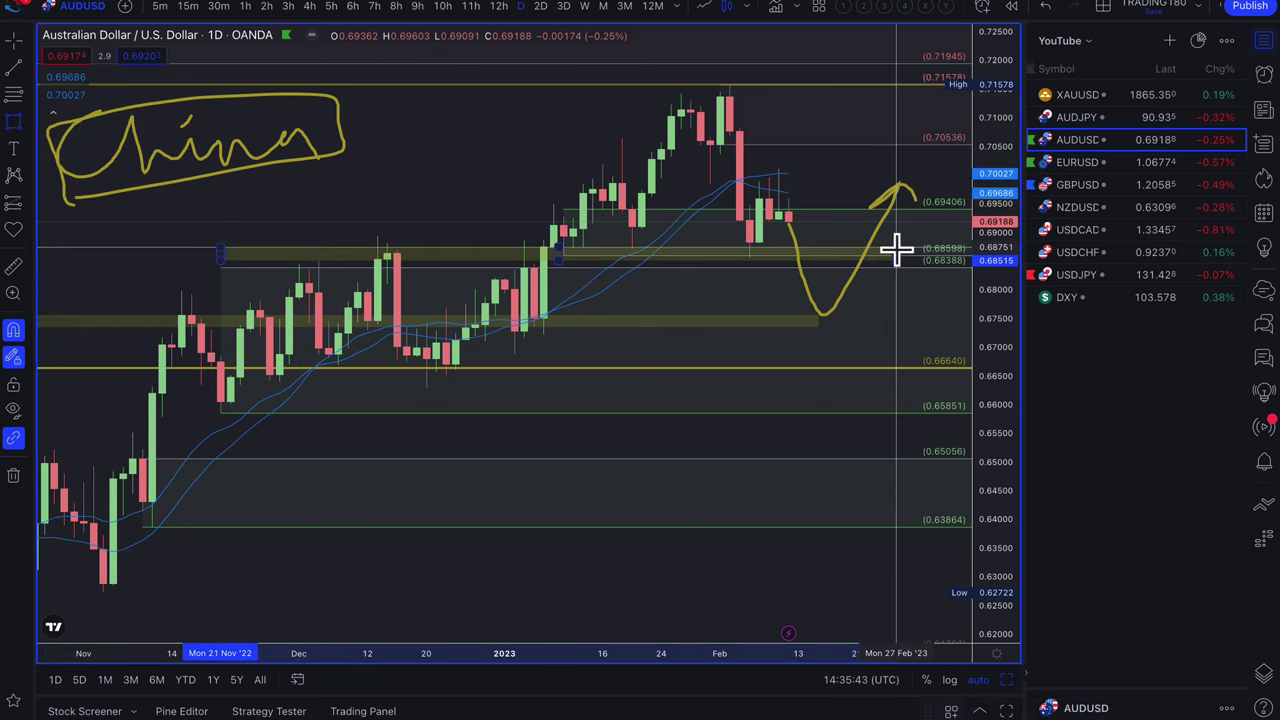
{"action": "left_click", "coordinate": [899, 249]}
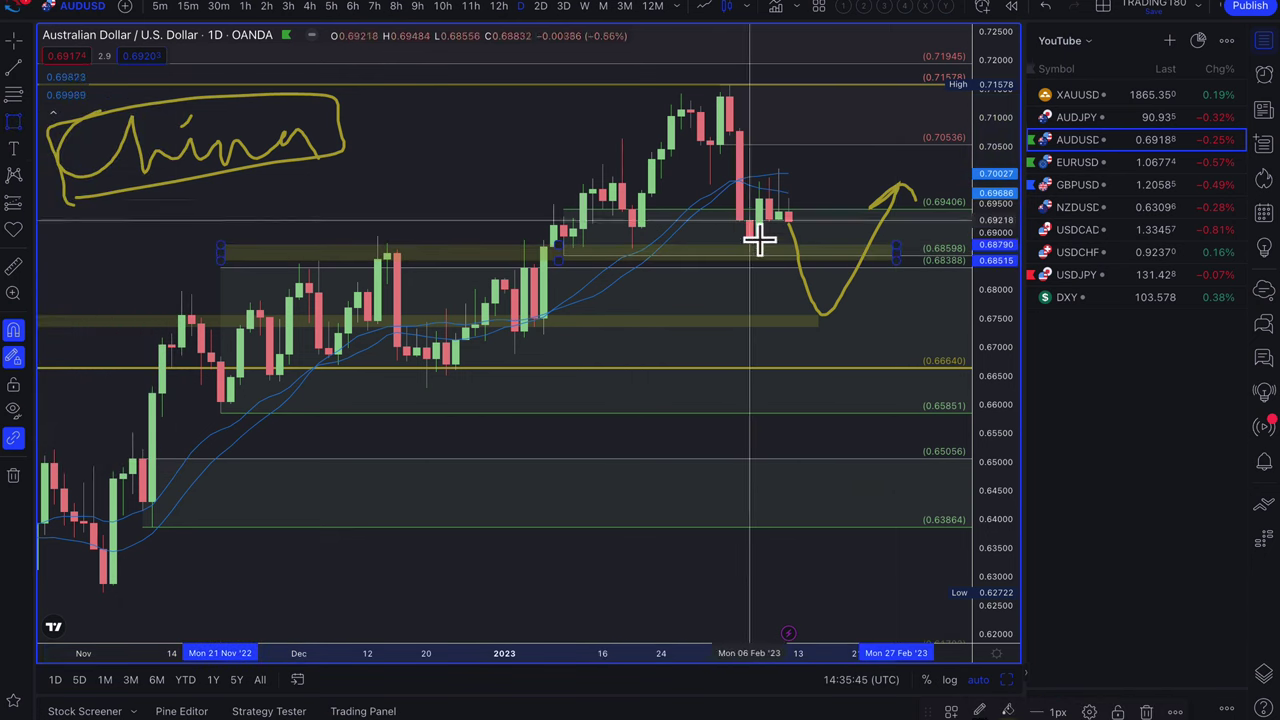
{"action": "scroll", "coordinate": [818, 254], "scroll_direction": "right", "scroll_amount": 3}
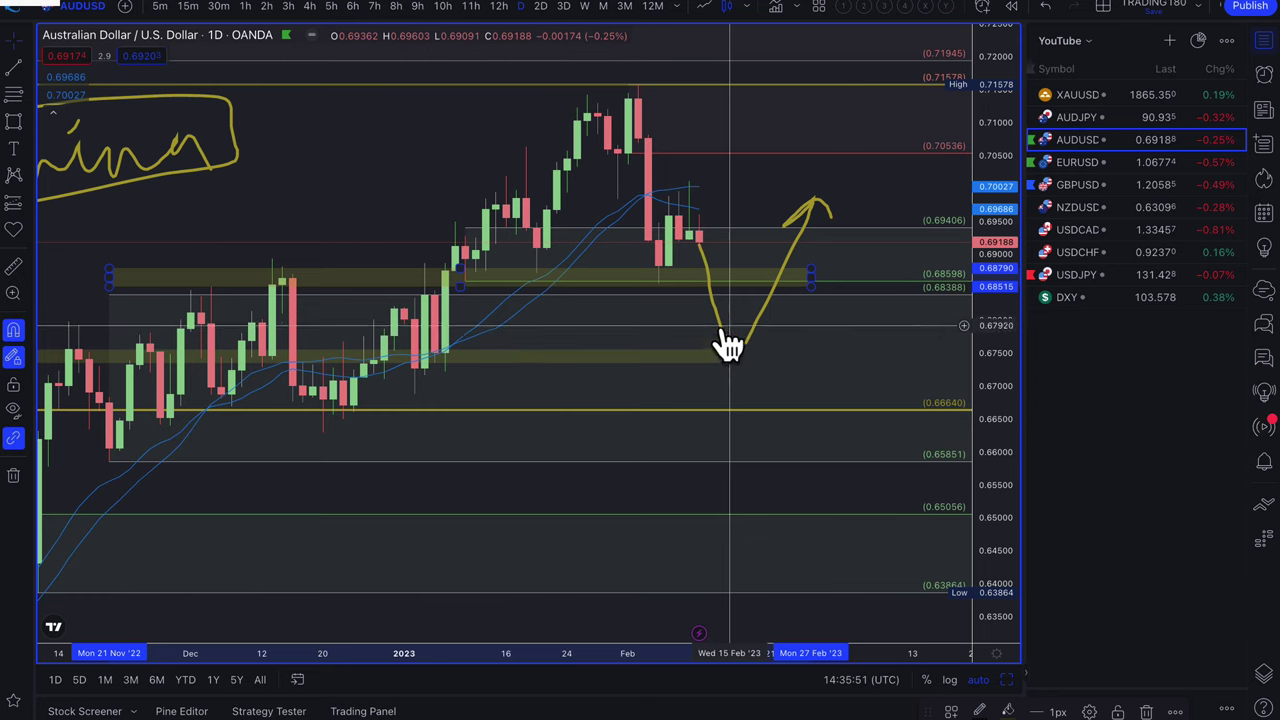
{"action": "scroll", "coordinate": [728, 341], "scroll_direction": "down", "scroll_amount": 1}
{"action": "scroll", "coordinate": [728, 341], "scroll_direction": "down", "scroll_amount": 2}
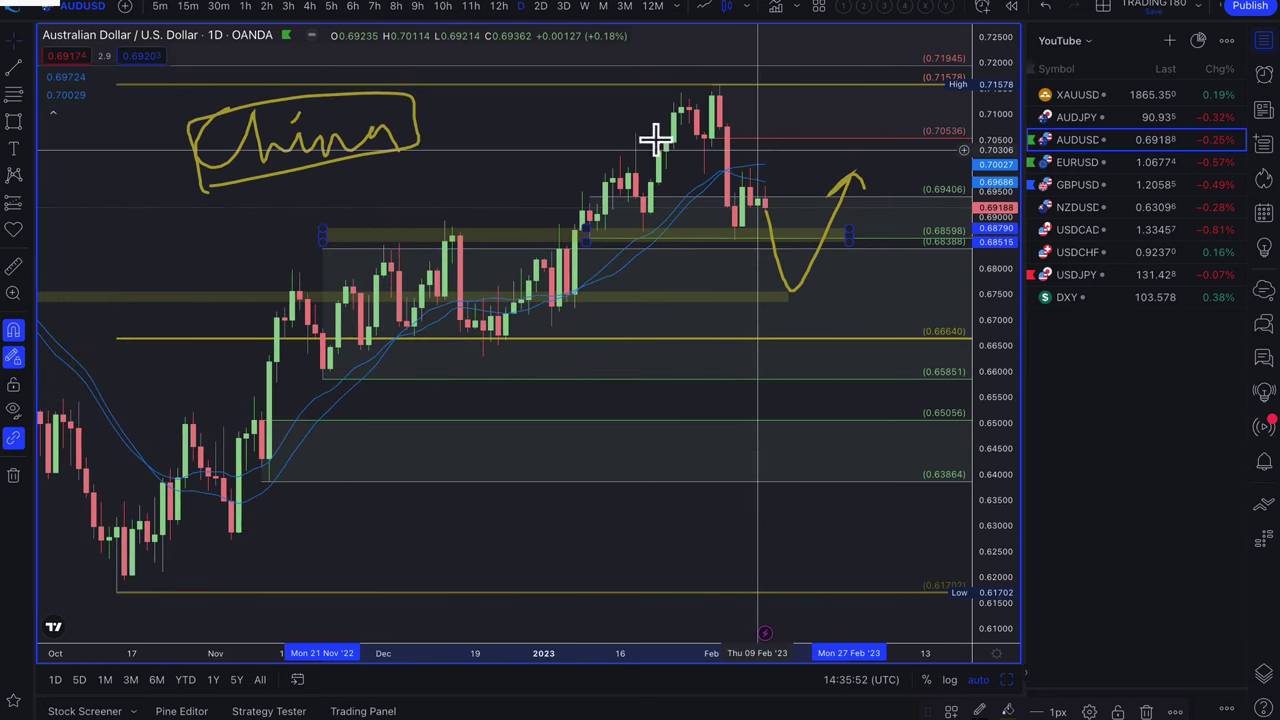
{"action": "left_click", "coordinate": [30, 126]}
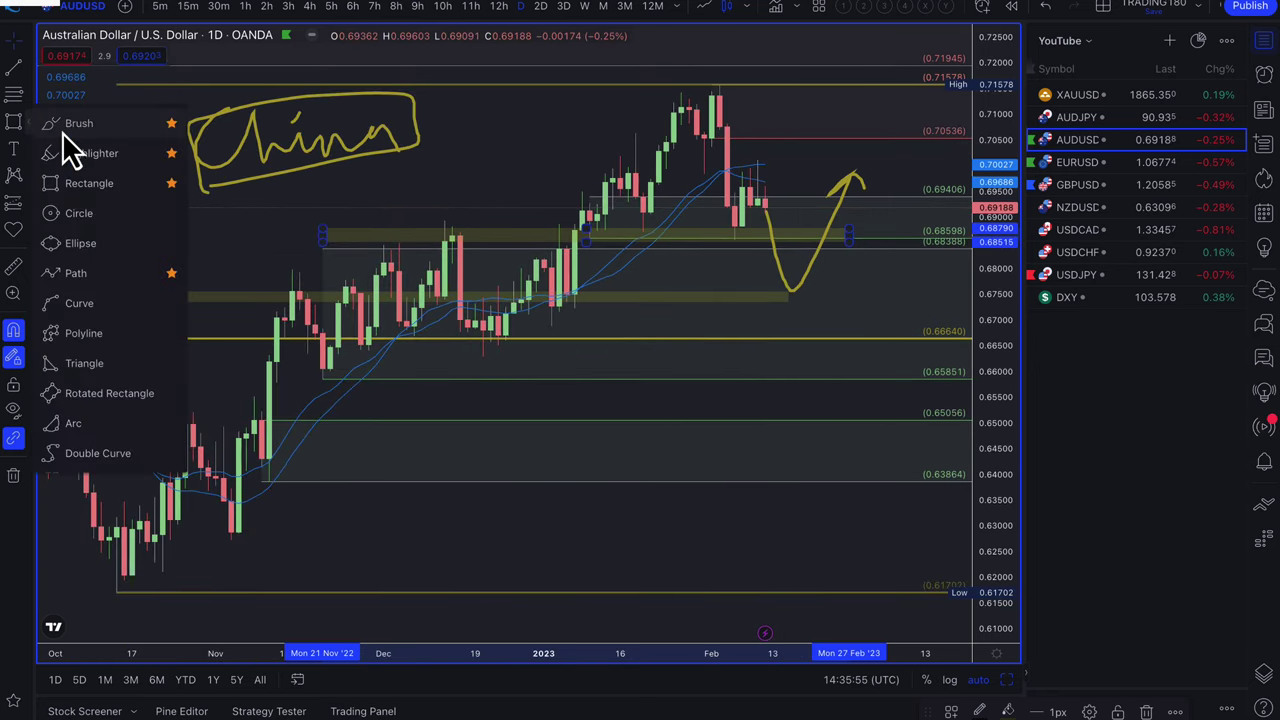
{"action": "left_click", "coordinate": [62, 124]}
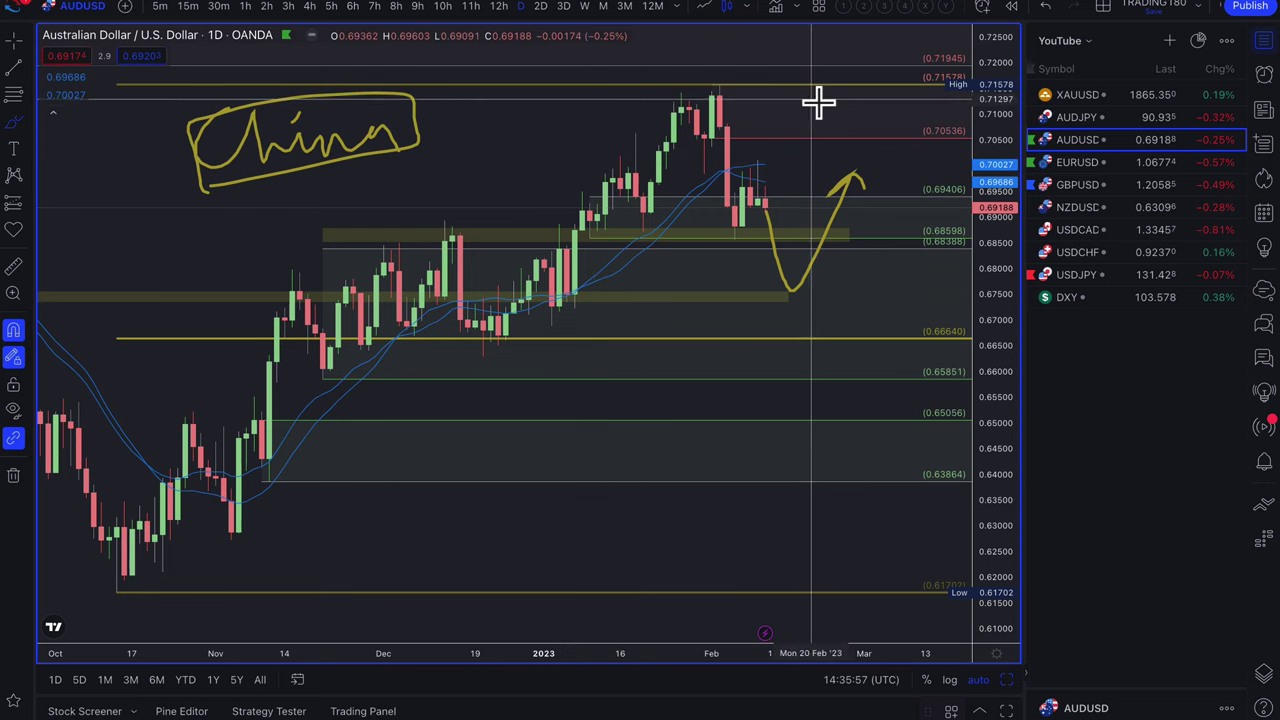
- Circle a possible top near 0.713 above the latest AUDUSD candles and hook an arrow down toward 0.705
{"action": "mouse_move", "coordinate": [810, 96]}
{"action": "left_mouse_down"}
{"action": "mouse_move", "coordinate": [829, 106]}
{"action": "mouse_move", "coordinate": [757, 194]}
{"action": "left_mouse_up"}
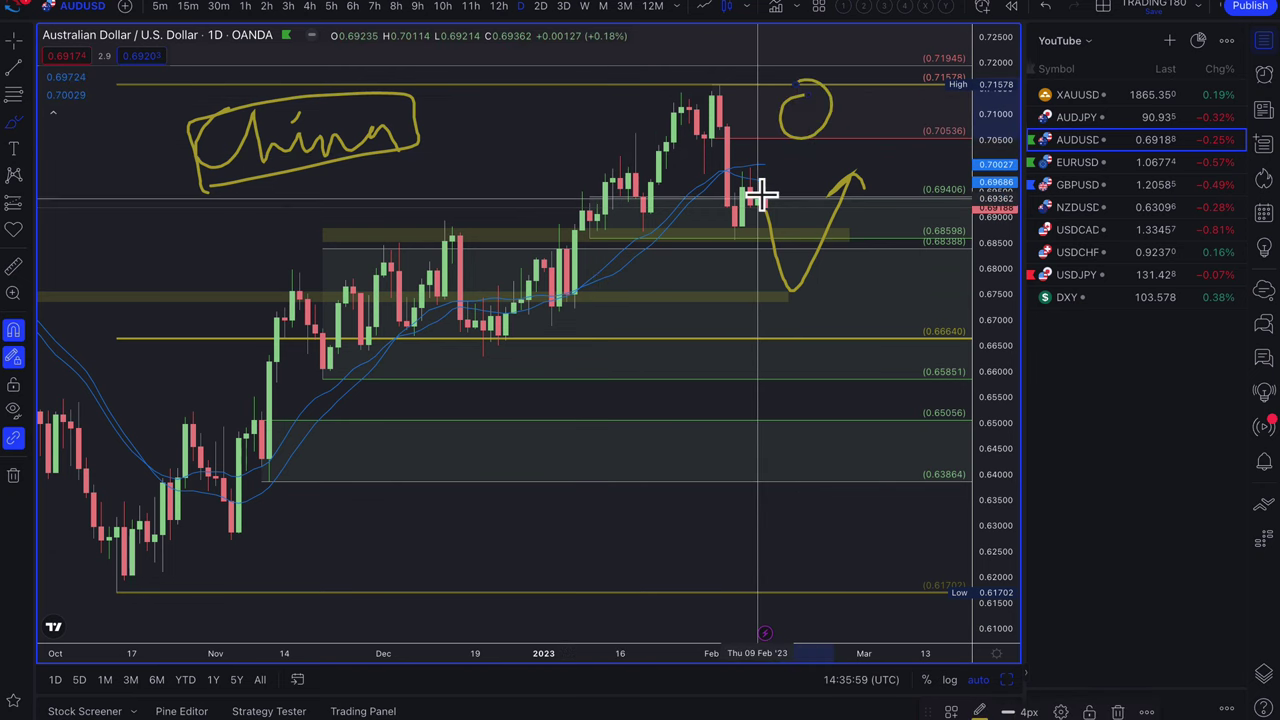
{"action": "mouse_move", "coordinate": [810, 100]}
{"action": "left_mouse_down"}
{"action": "mouse_move", "coordinate": [886, 177]}
{"action": "mouse_move", "coordinate": [884, 145]}
{"action": "left_mouse_up"}
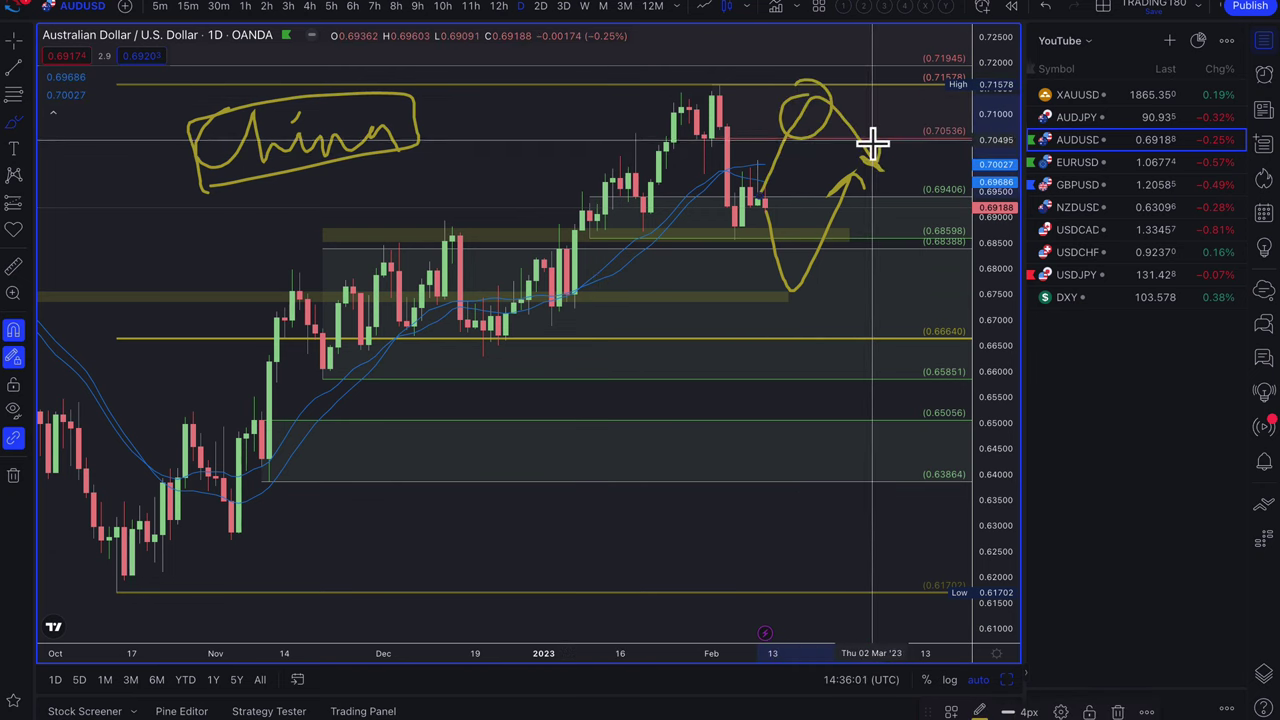
- Switch the chart to the AUDJPY daily chart and adjust the zoom level
{"action": "left_click", "coordinate": [1095, 117]}
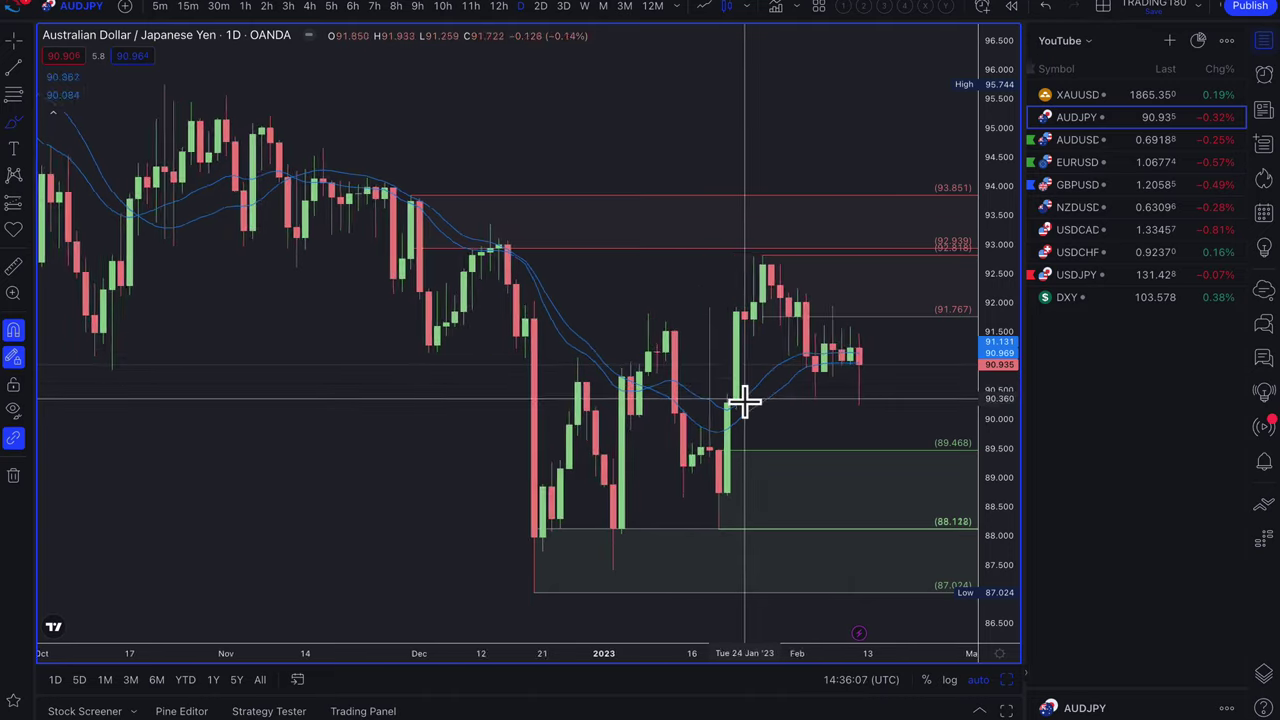
{"action": "scroll", "coordinate": [744, 400], "scroll_direction": "up", "scroll_amount": 3}
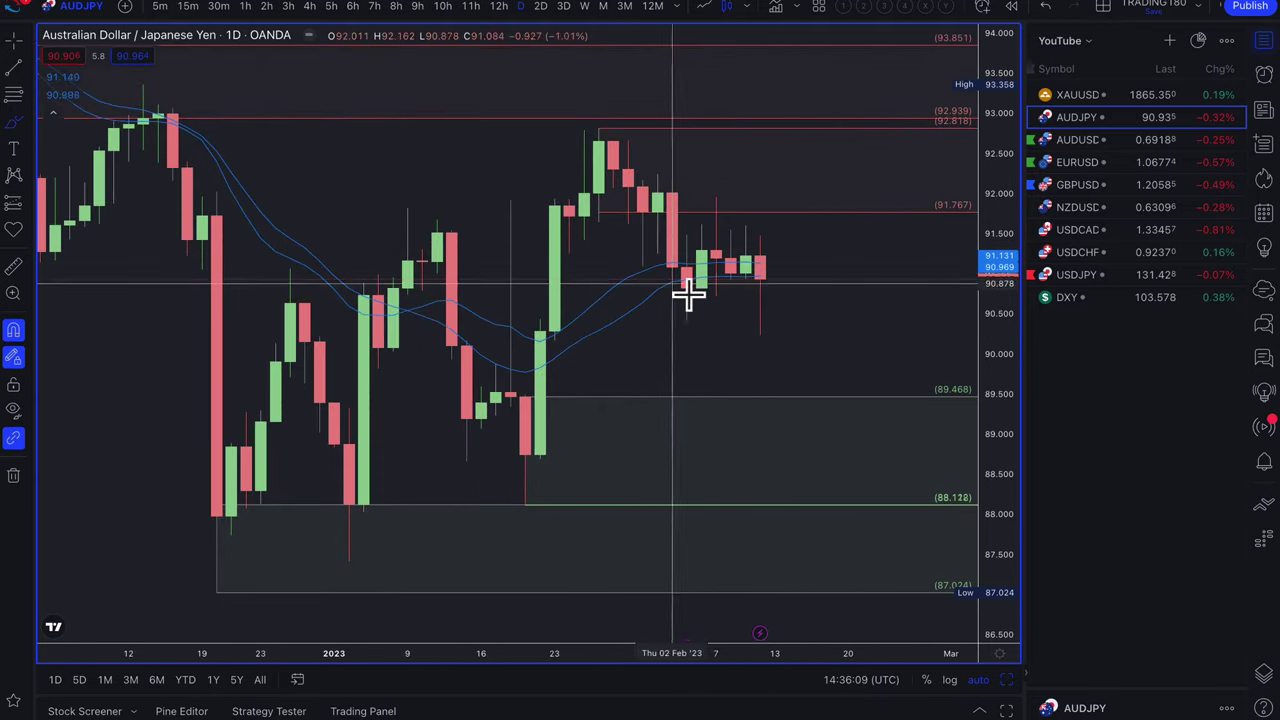
{"action": "scroll", "coordinate": [740, 400], "scroll_direction": "down", "scroll_amount": 3}
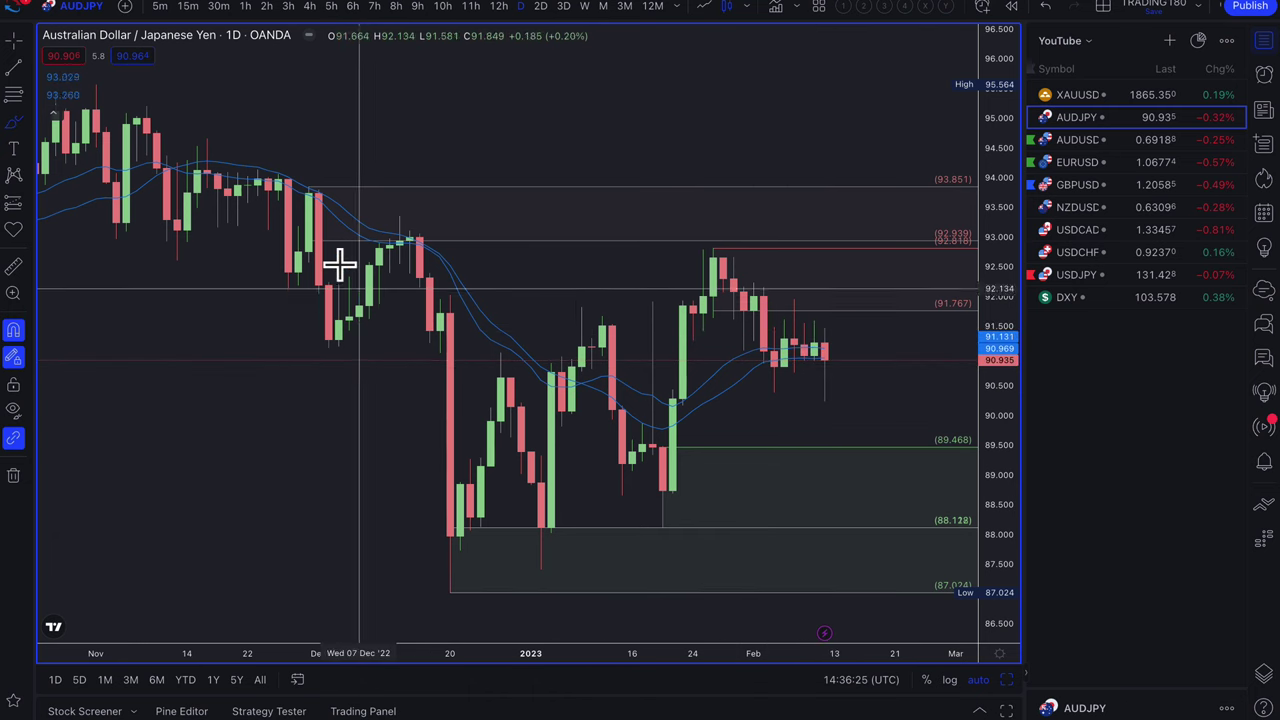
{"action": "scroll", "coordinate": [340, 264], "scroll_direction": "down", "scroll_amount": 5}
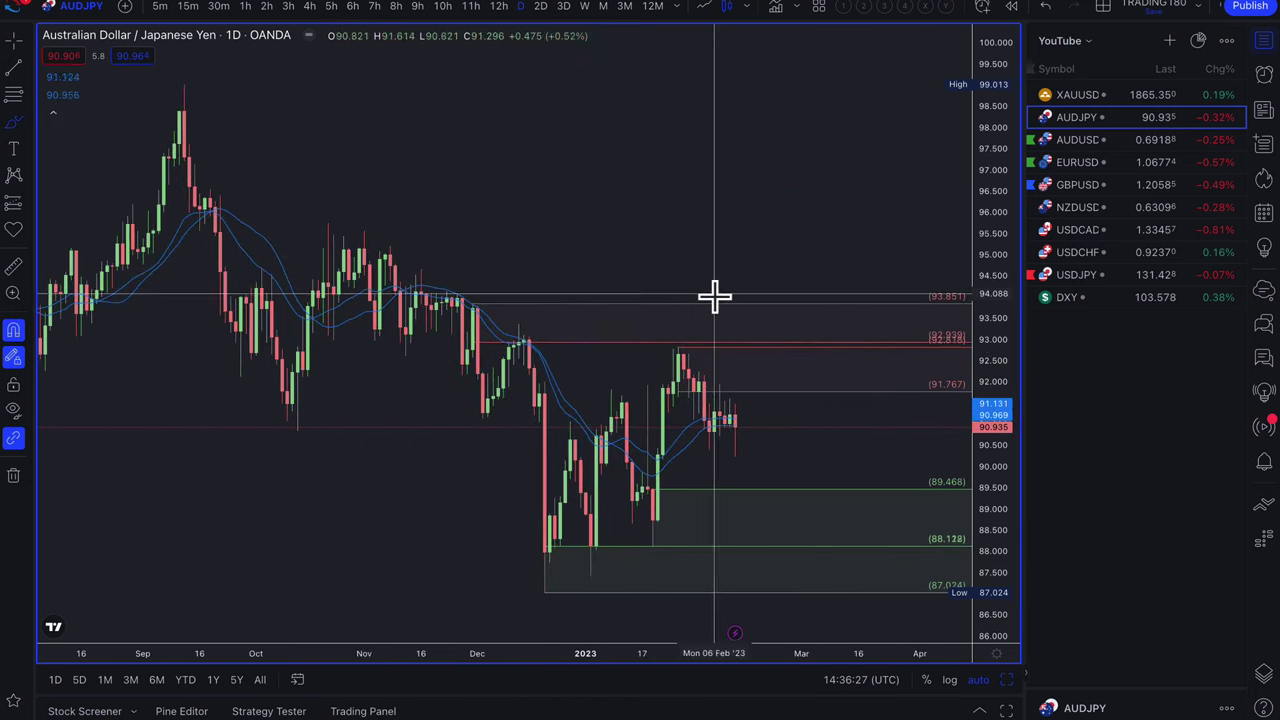
- Circle the December high and low, then sketch a rise to 93 and a drop to 89, circling each turn
{"action": "left_click_drag", "start_coordinate": [517, 323], "coordinate": [529, 330]}
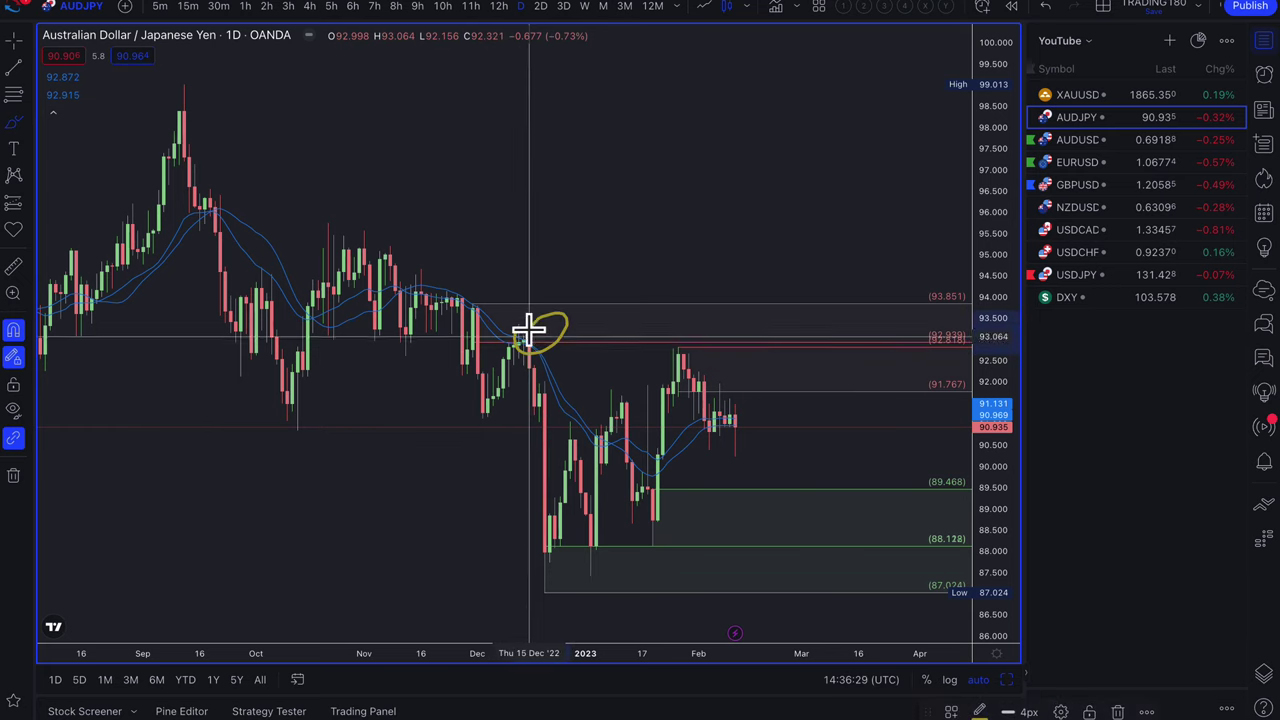
{"action": "left_click_drag", "start_coordinate": [543, 560], "coordinate": [530, 592]}
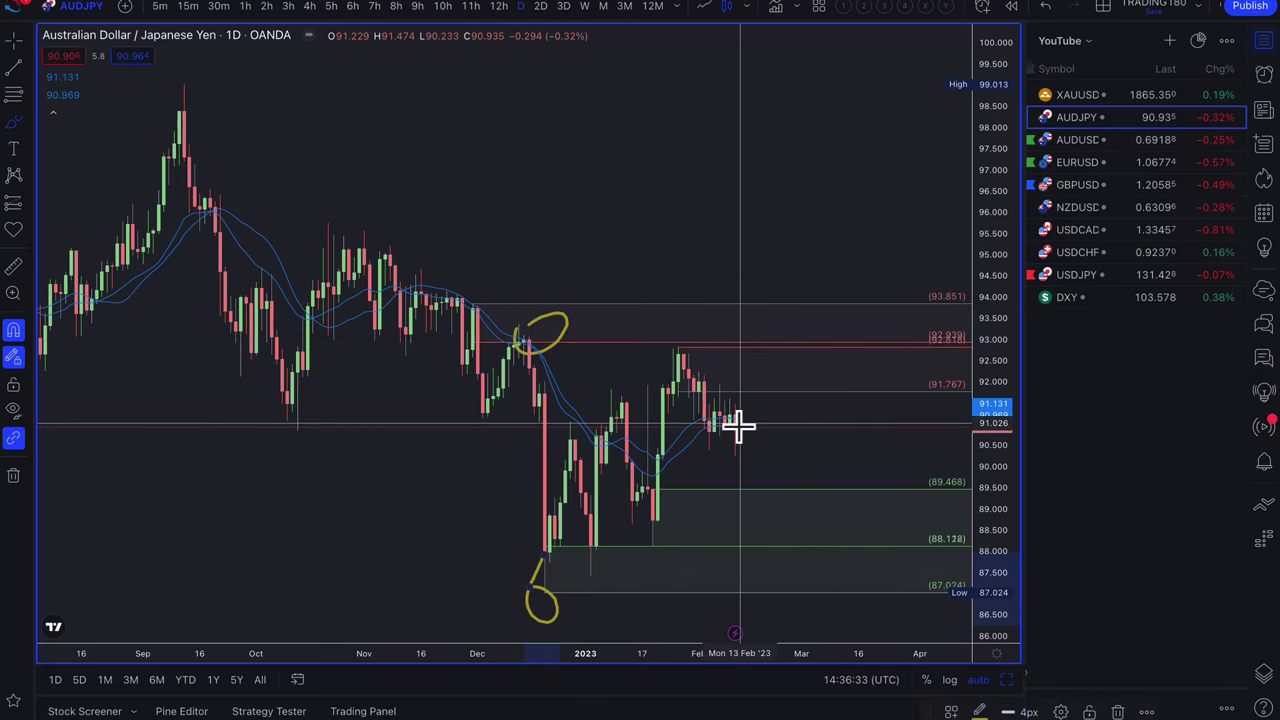
{"action": "mouse_move", "coordinate": [736, 418]}
{"action": "left_mouse_down"}
{"action": "mouse_move", "coordinate": [760, 343]}
{"action": "mouse_move", "coordinate": [789, 417]}
{"action": "mouse_move", "coordinate": [814, 417]}
{"action": "left_mouse_up"}
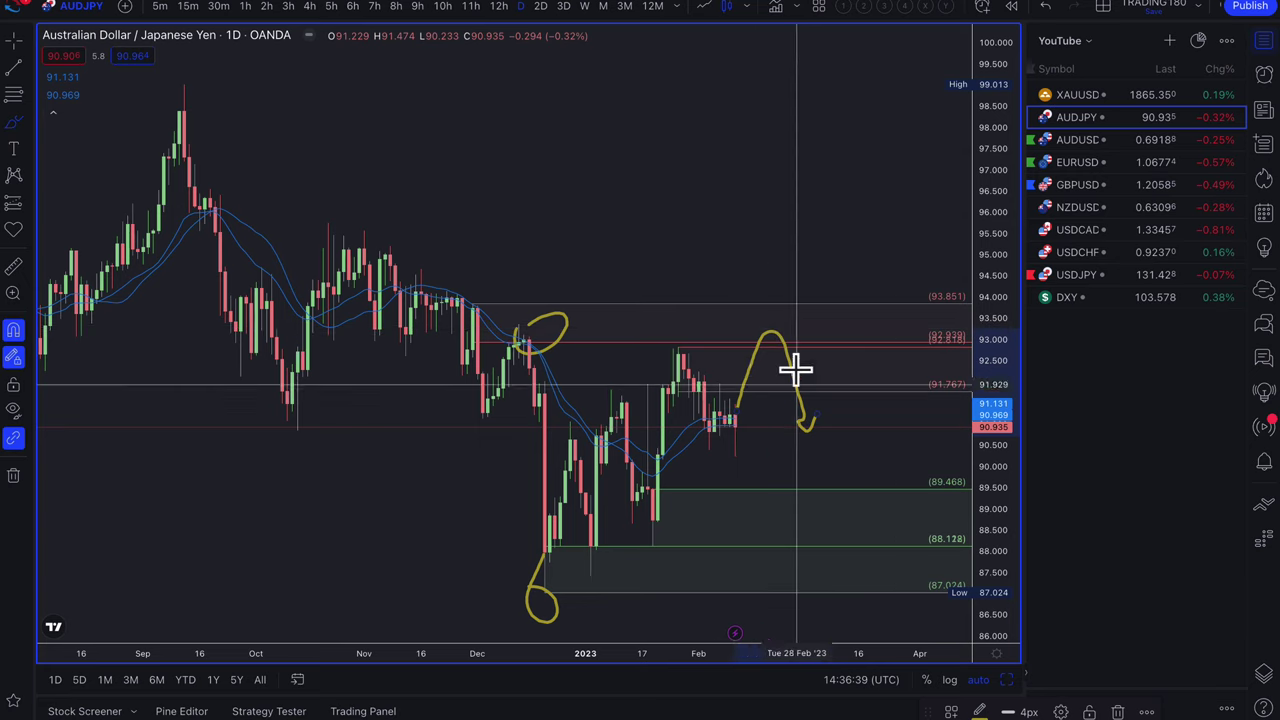
{"action": "mouse_move", "coordinate": [770, 340]}
{"action": "left_mouse_down"}
{"action": "mouse_move", "coordinate": [749, 351]}
{"action": "mouse_move", "coordinate": [757, 334]}
{"action": "left_mouse_up"}
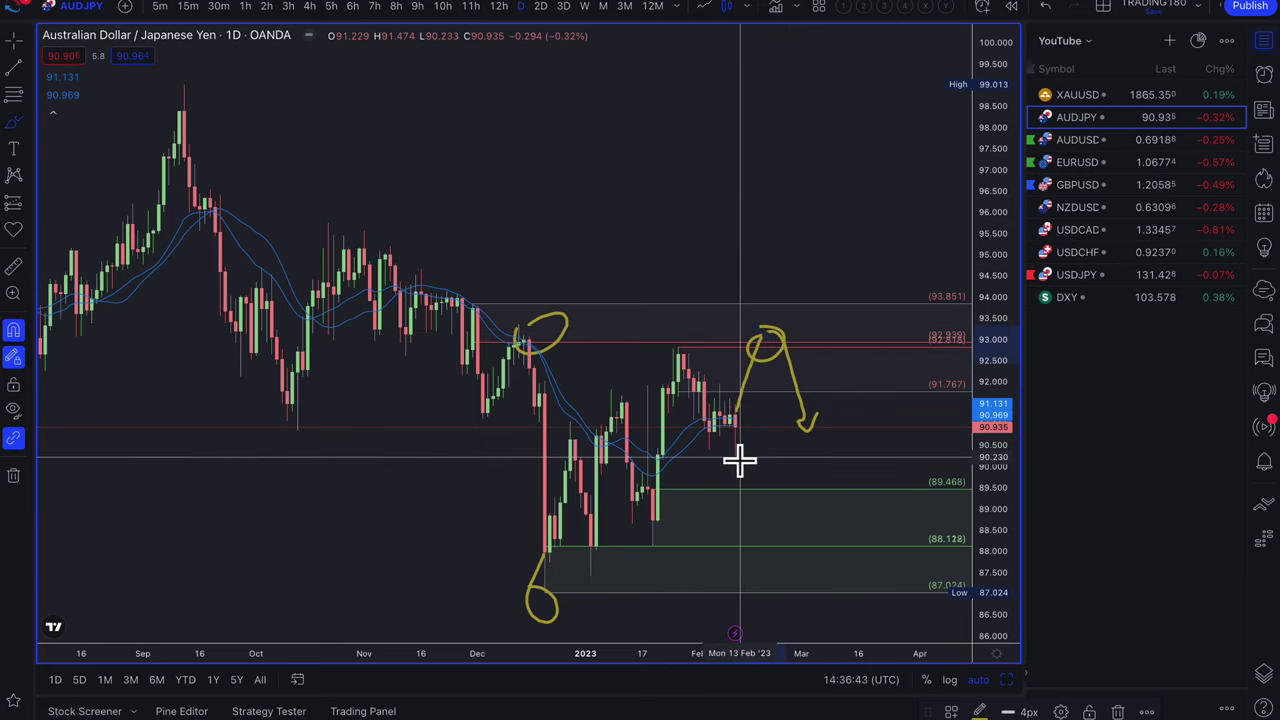
{"action": "mouse_move", "coordinate": [736, 458]}
{"action": "left_mouse_down"}
{"action": "mouse_move", "coordinate": [757, 509]}
{"action": "mouse_move", "coordinate": [791, 529]}
{"action": "mouse_move", "coordinate": [837, 457]}
{"action": "mouse_move", "coordinate": [846, 472]}
{"action": "left_mouse_up"}
{"action": "mouse_move", "coordinate": [802, 509]}
{"action": "left_mouse_down"}
{"action": "mouse_move", "coordinate": [777, 543]}
{"action": "mouse_move", "coordinate": [812, 502]}
{"action": "left_mouse_up"}
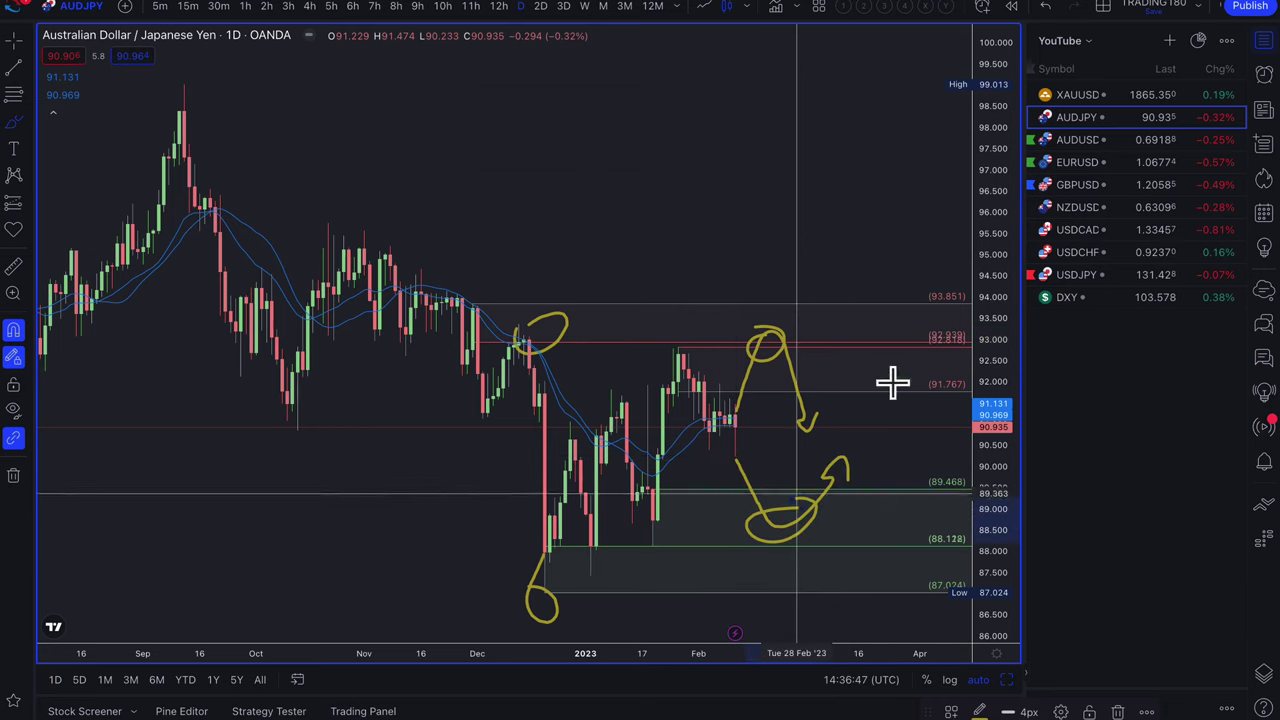
- Switch to the XAUUSD daily chart and draw an arrow from the latest candle up to 1928
{"action": "left_click", "coordinate": [1094, 96]}
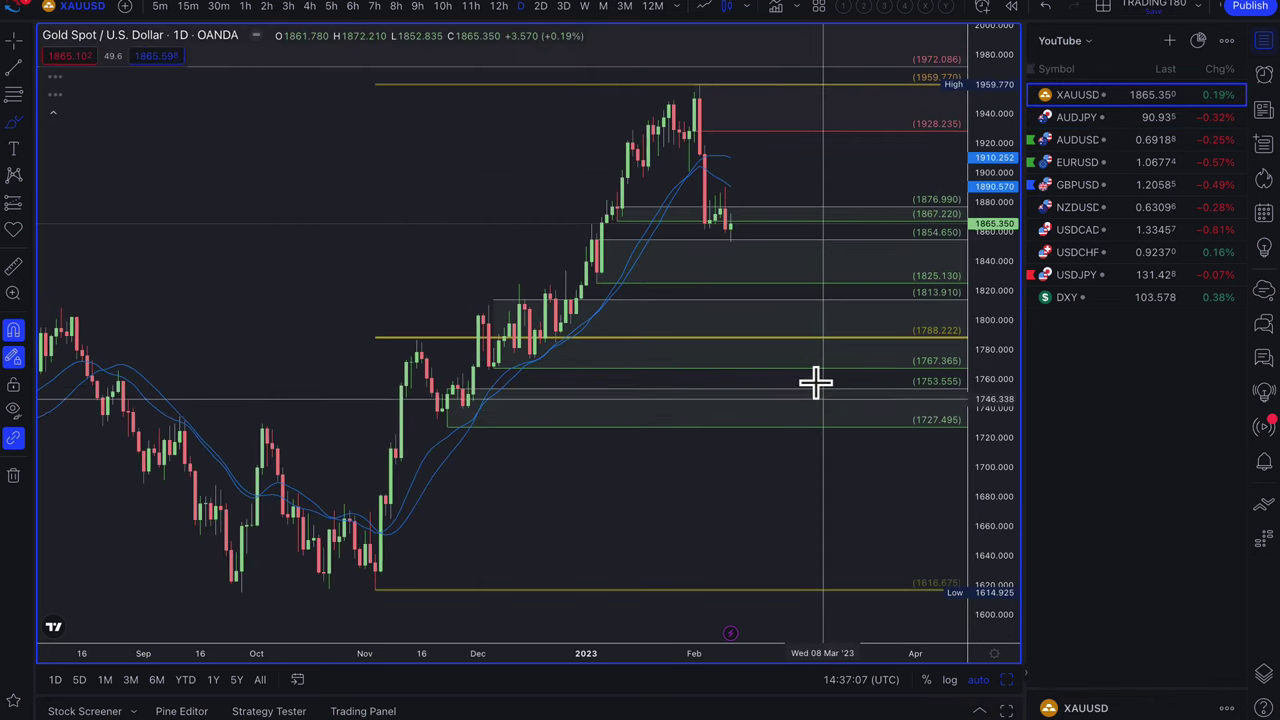
{"action": "scroll", "coordinate": [815, 381], "scroll_direction": "up", "scroll_amount": 4}
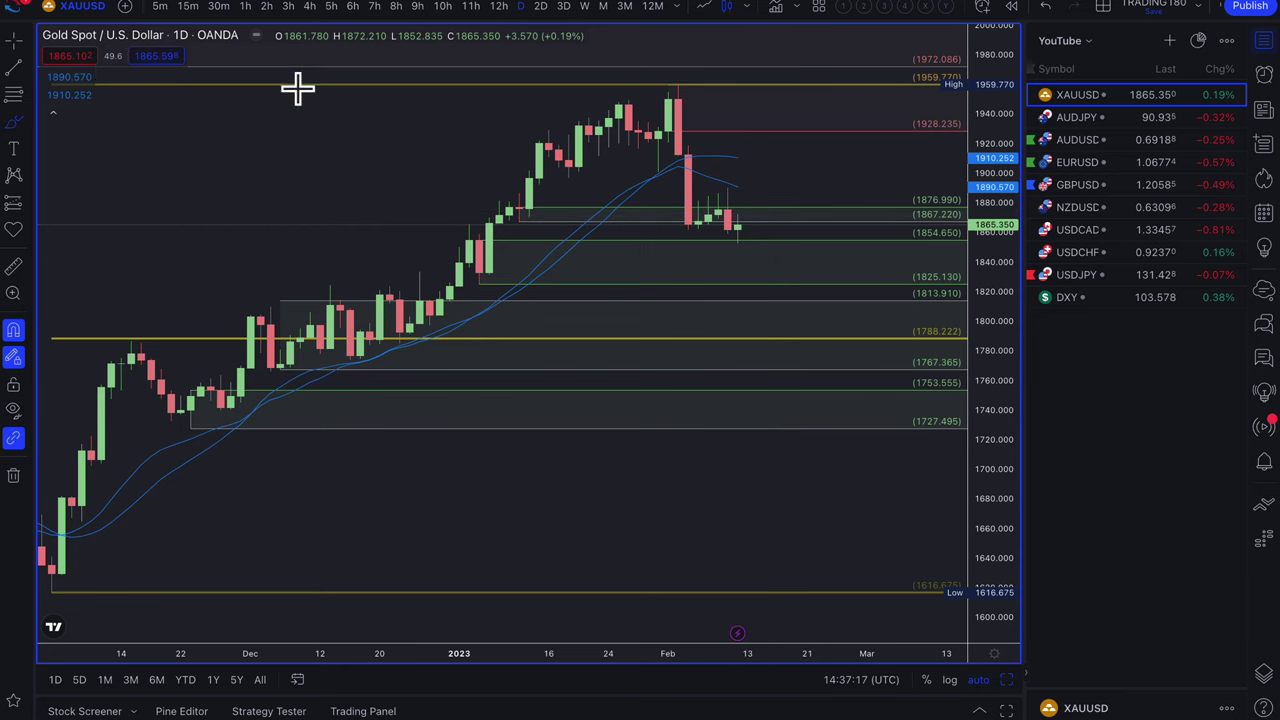
{"action": "left_click", "coordinate": [748, 216]}
{"action": "left_click", "coordinate": [808, 117]}
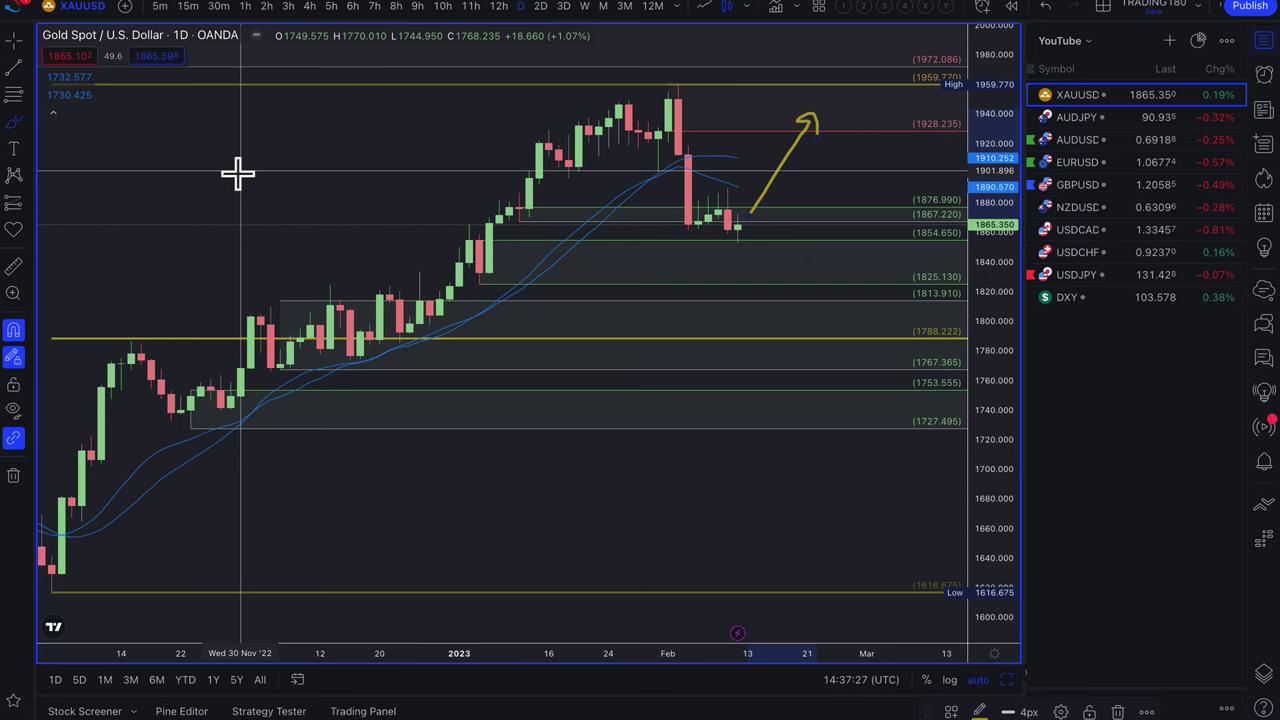
{"action": "scroll", "coordinate": [238, 172], "scroll_direction": "down", "scroll_amount": 3}
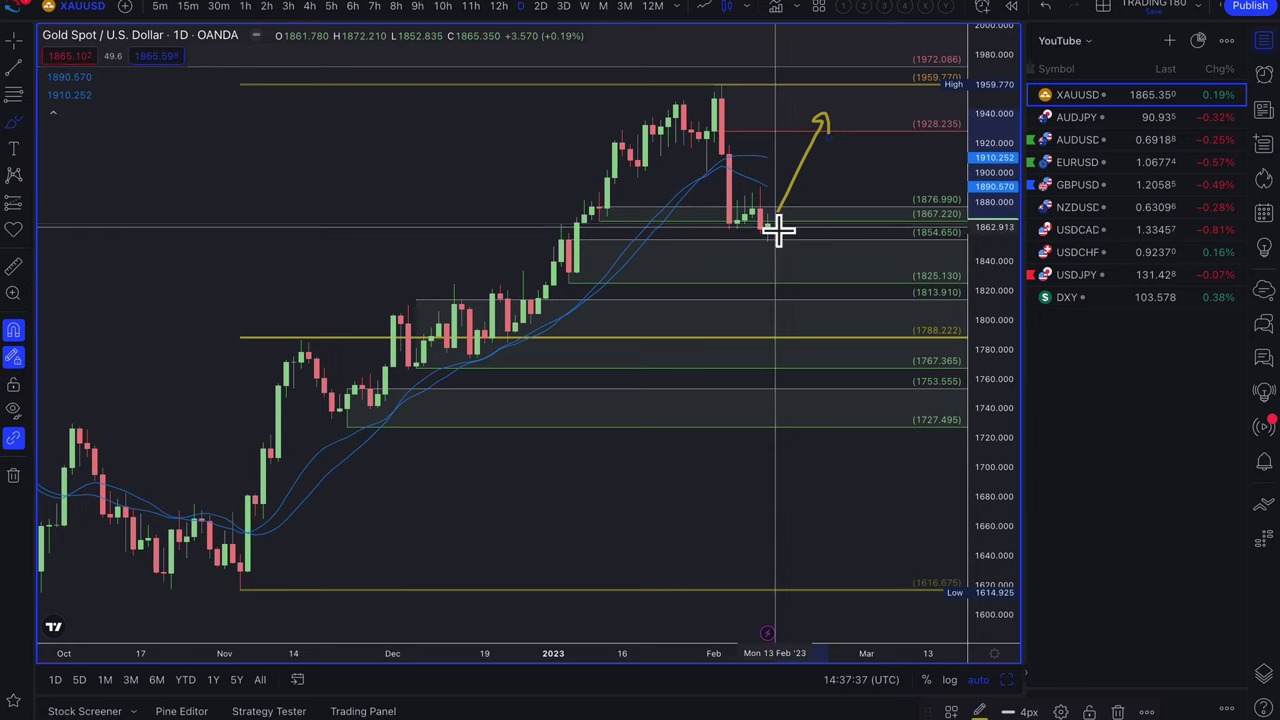
- Sketch a projected dip toward 1830 and trace the gold rally from the November low
{"action": "mouse_move", "coordinate": [766, 229]}
{"action": "left_mouse_down"}
{"action": "mouse_move", "coordinate": [788, 286]}
{"action": "mouse_move", "coordinate": [824, 272]}
{"action": "mouse_move", "coordinate": [829, 251]}
{"action": "mouse_move", "coordinate": [863, 280]}
{"action": "mouse_move", "coordinate": [770, 270]}
{"action": "left_mouse_up"}
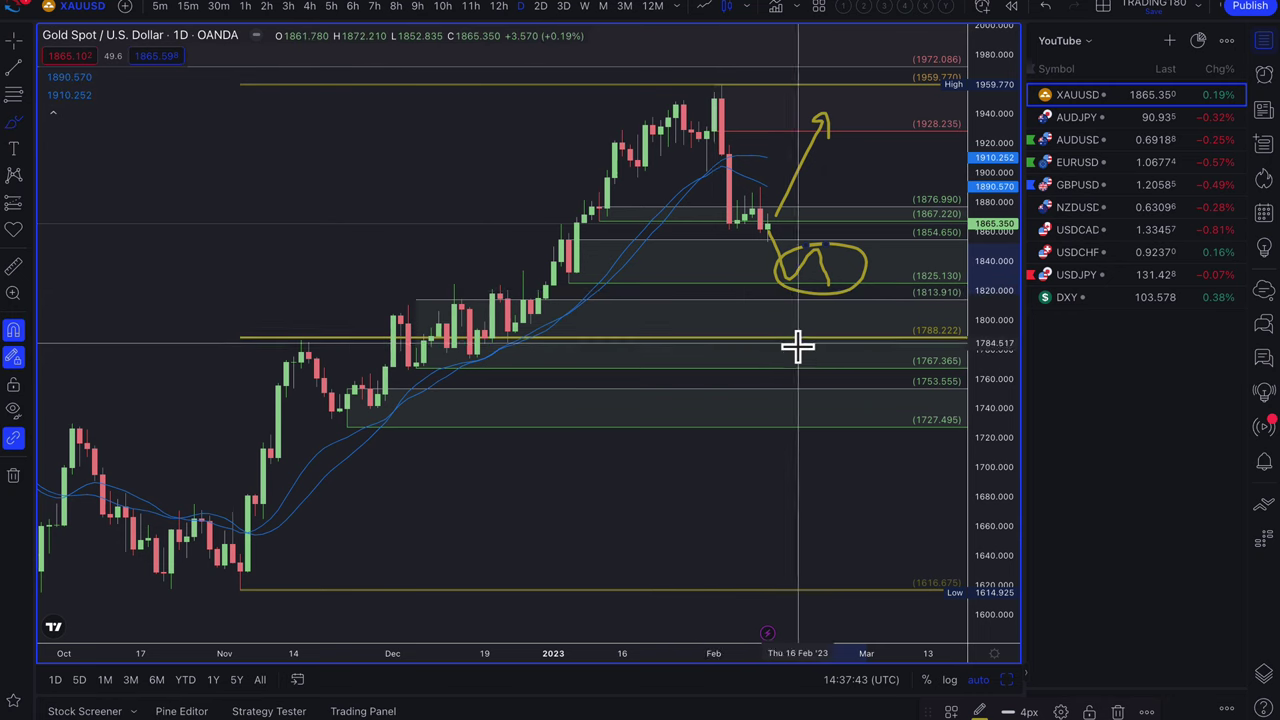
{"action": "scroll", "coordinate": [794, 346], "scroll_direction": "down", "scroll_amount": 3}
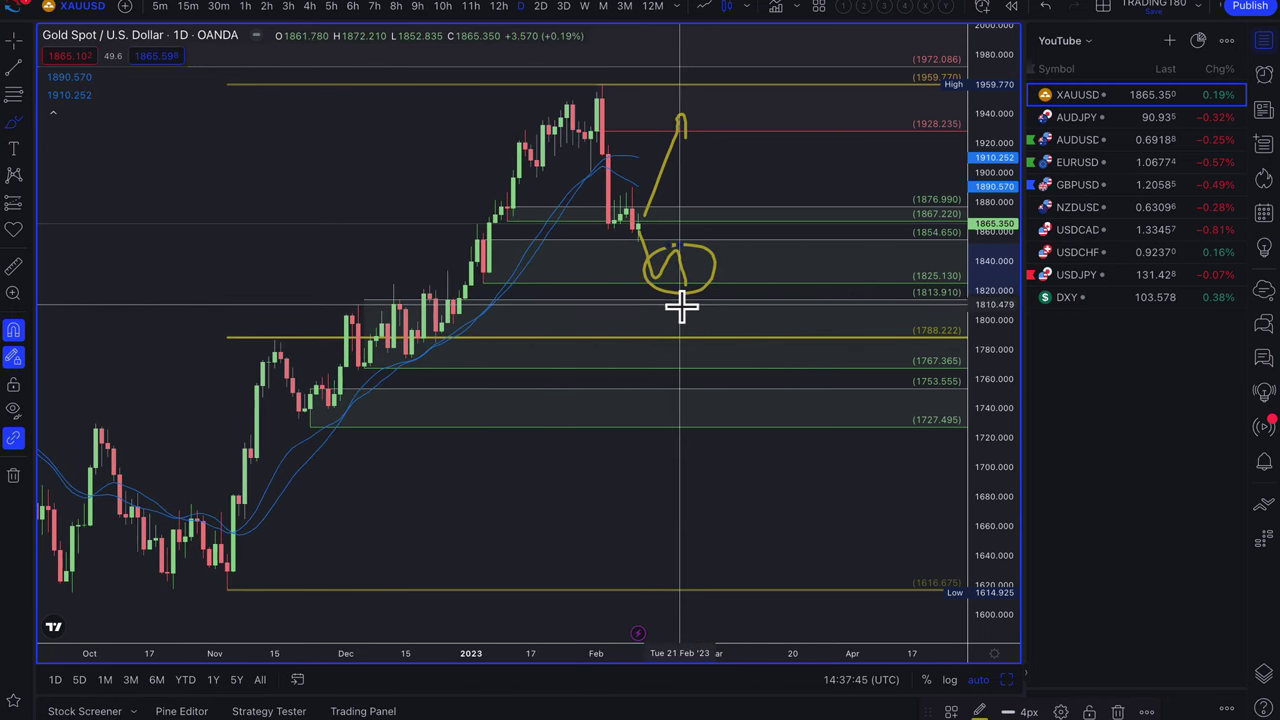
{"action": "mouse_move", "coordinate": [229, 560]}
{"action": "left_mouse_down"}
{"action": "mouse_move", "coordinate": [266, 340]}
{"action": "mouse_move", "coordinate": [388, 325]}
{"action": "mouse_move", "coordinate": [451, 271]}
{"action": "mouse_move", "coordinate": [554, 109]}
{"action": "mouse_move", "coordinate": [600, 180]}
{"action": "mouse_move", "coordinate": [632, 195]}
{"action": "left_mouse_up"}
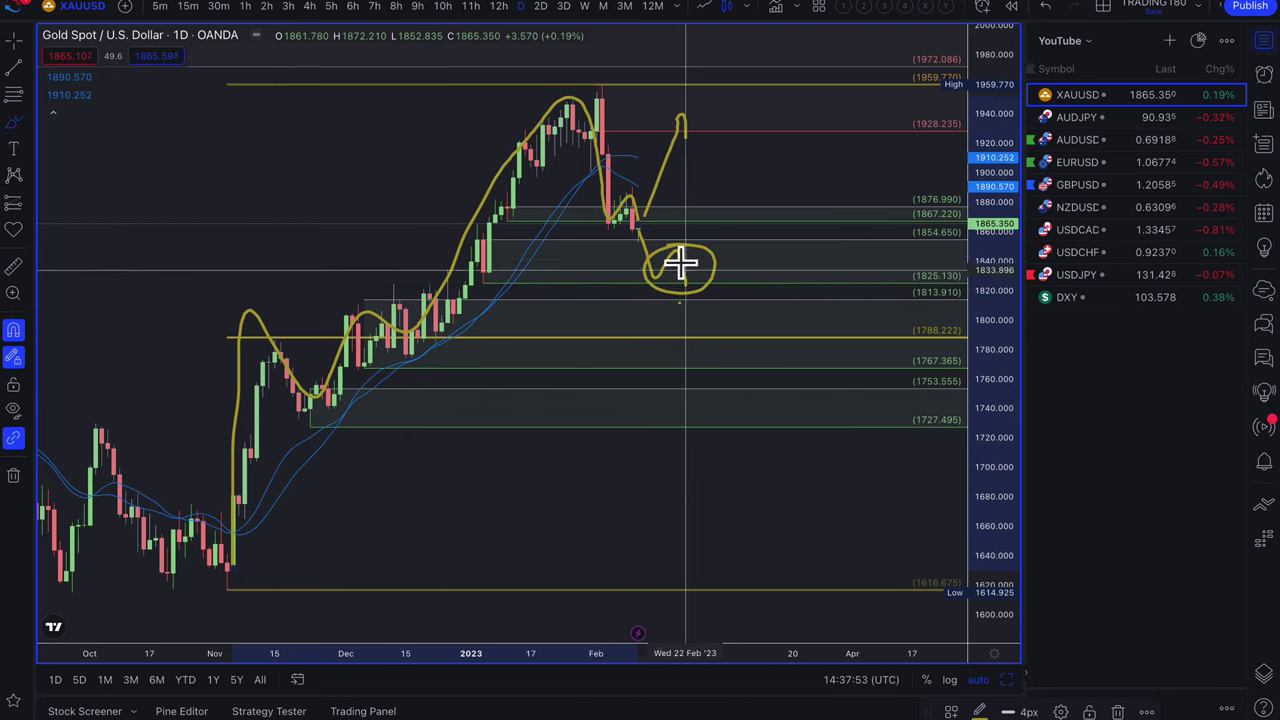
{"action": "mouse_move", "coordinate": [647, 280]}
{"action": "left_mouse_down"}
{"action": "mouse_move", "coordinate": [663, 257]}
{"action": "mouse_move", "coordinate": [684, 285]}
{"action": "left_mouse_up"}
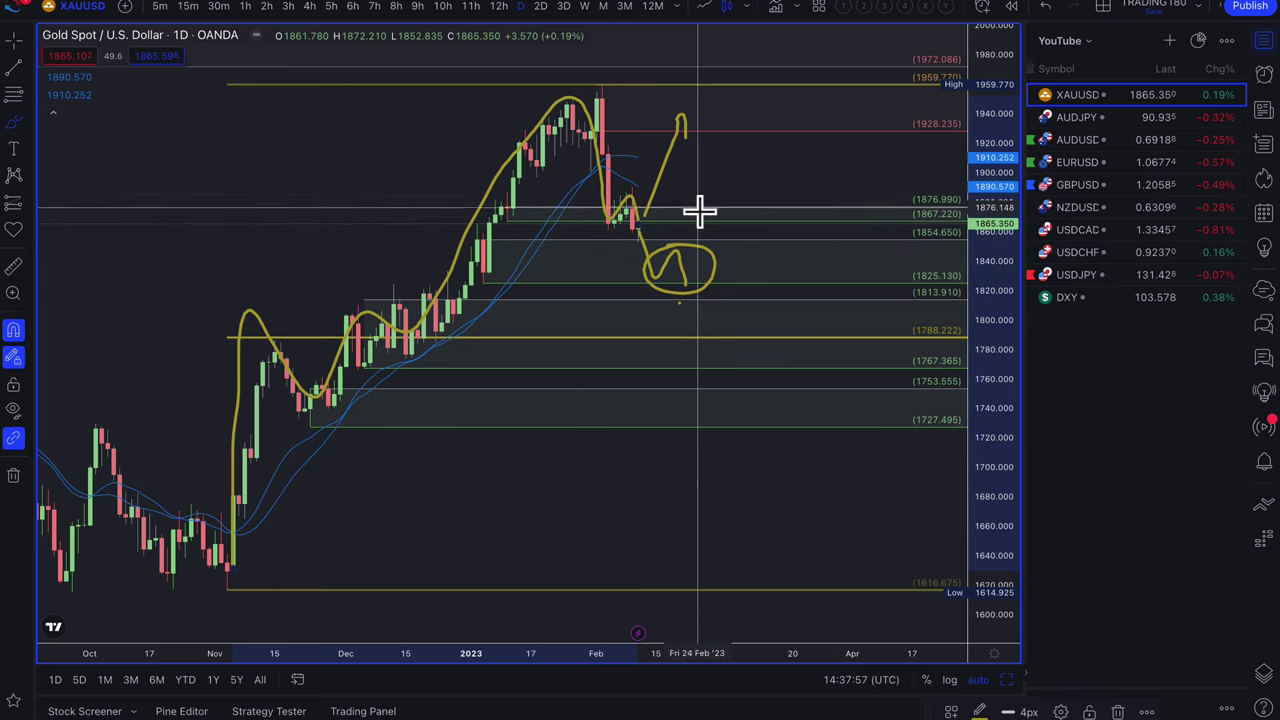
- Draw a large question mark near 1930 beside the projections and circle it
{"action": "mouse_move", "coordinate": [749, 126]}
{"action": "left_mouse_down"}
{"action": "mouse_move", "coordinate": [788, 153]}
{"action": "mouse_move", "coordinate": [798, 188]}
{"action": "left_mouse_up"}
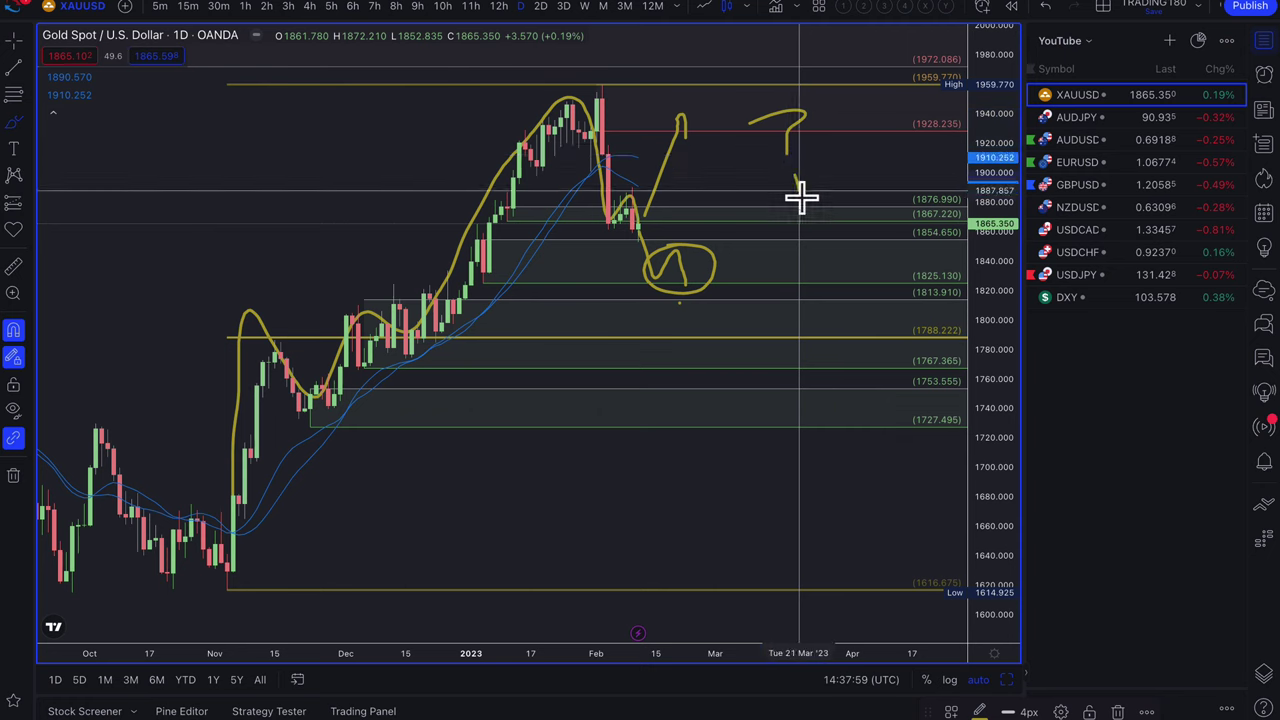
{"action": "mouse_move", "coordinate": [818, 108]}
{"action": "left_mouse_down"}
{"action": "mouse_move", "coordinate": [737, 177]}
{"action": "mouse_move", "coordinate": [863, 137]}
{"action": "mouse_move", "coordinate": [791, 100]}
{"action": "mouse_move", "coordinate": [757, 115]}
{"action": "left_mouse_up"}
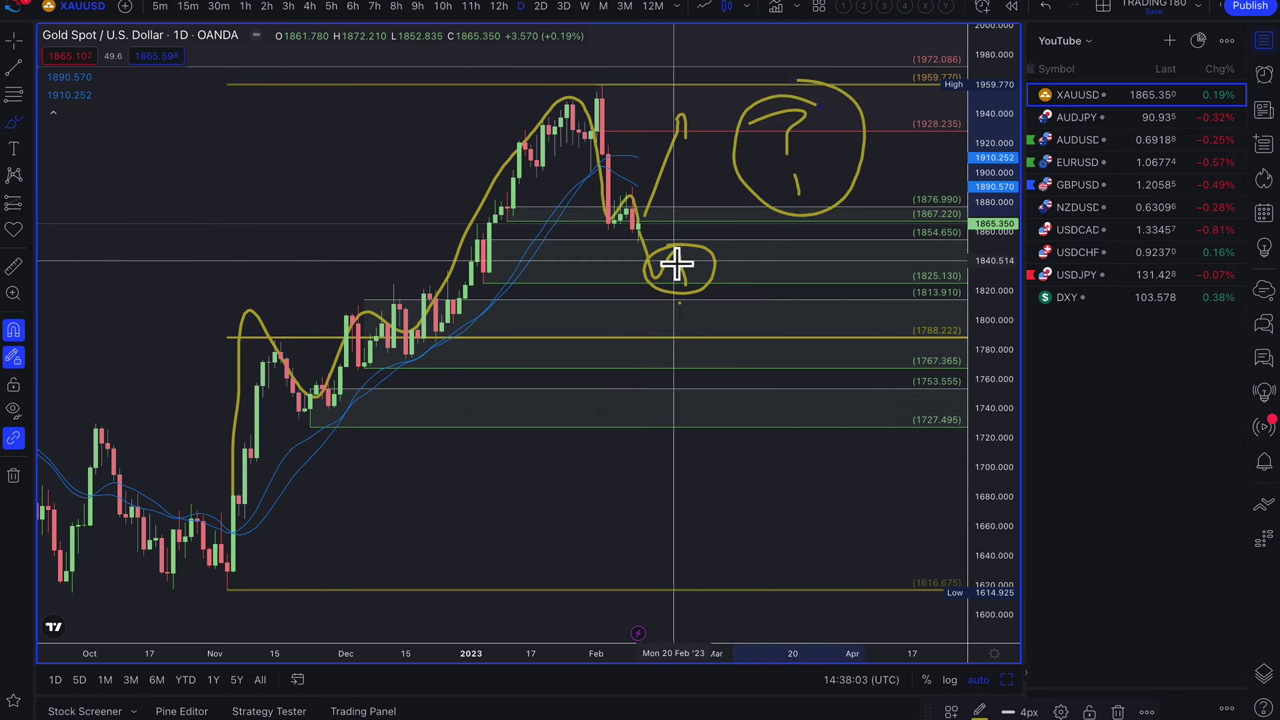
{"action": "scroll", "coordinate": [676, 262], "scroll_direction": "down", "scroll_amount": 5}
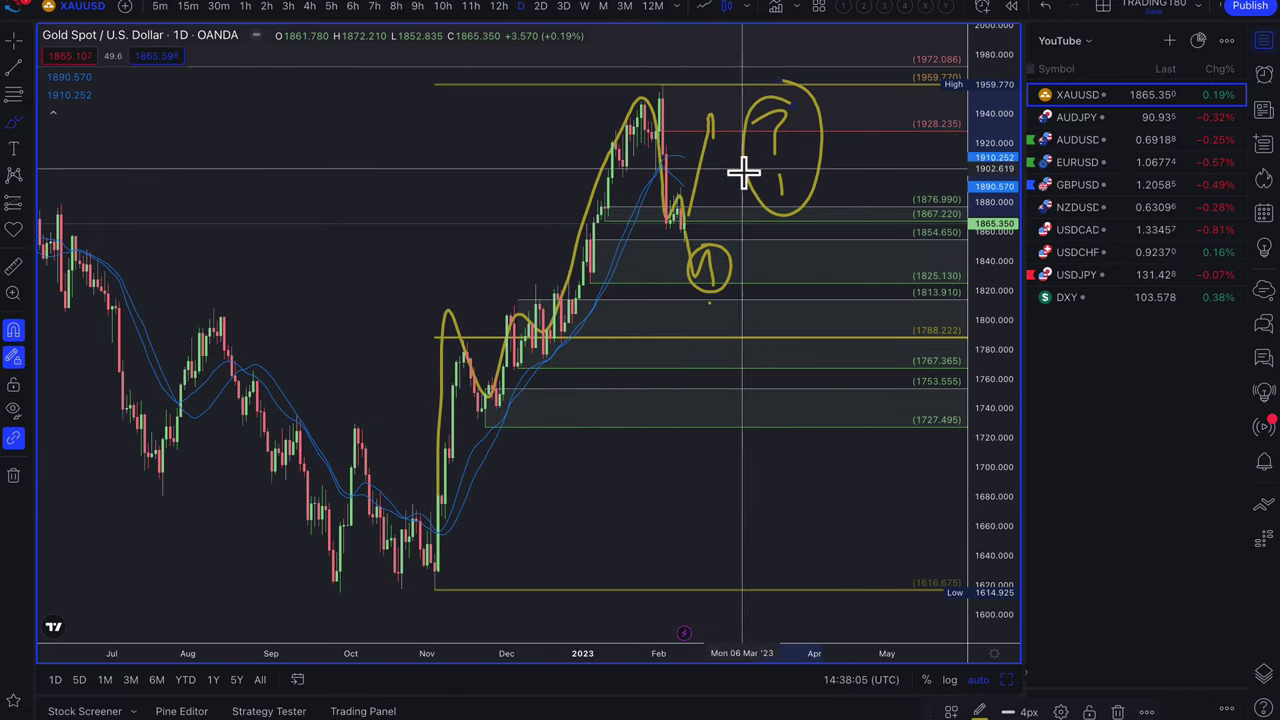
{"action": "scroll", "coordinate": [735, 172], "scroll_direction": "down", "scroll_amount": 3}
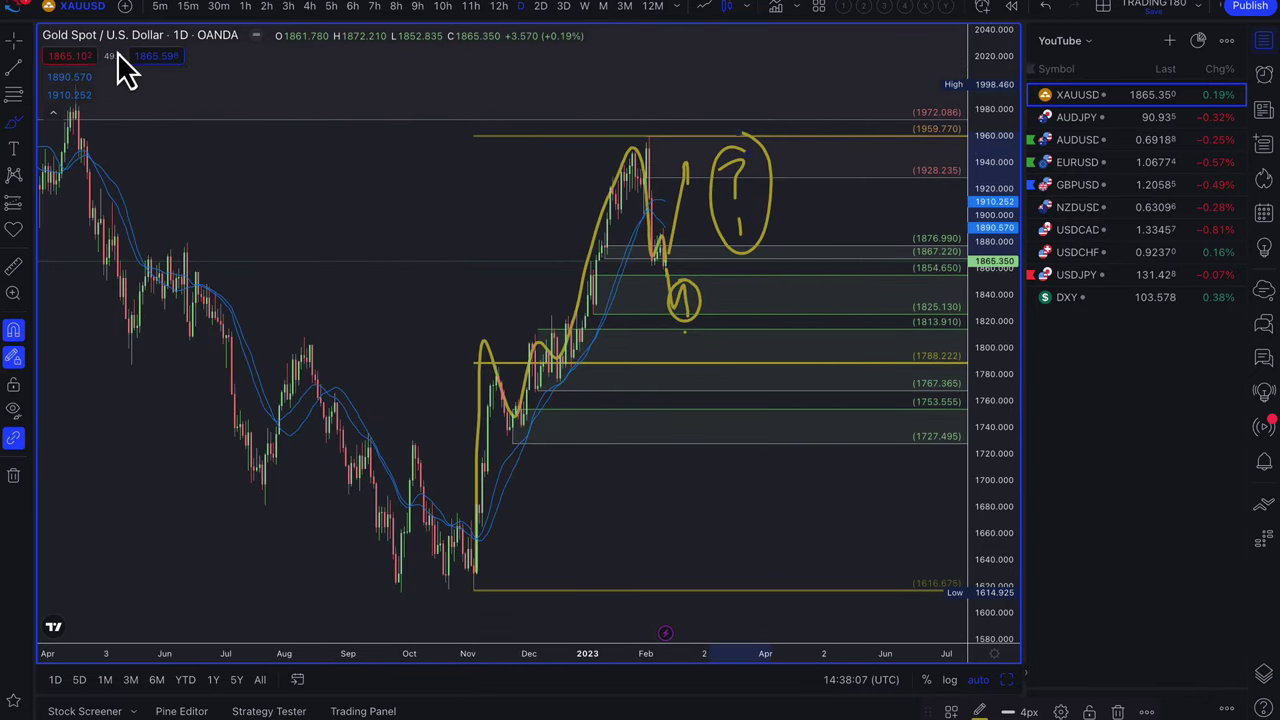
{"action": "scroll", "coordinate": [571, 214], "scroll_direction": "up", "scroll_amount": 5}
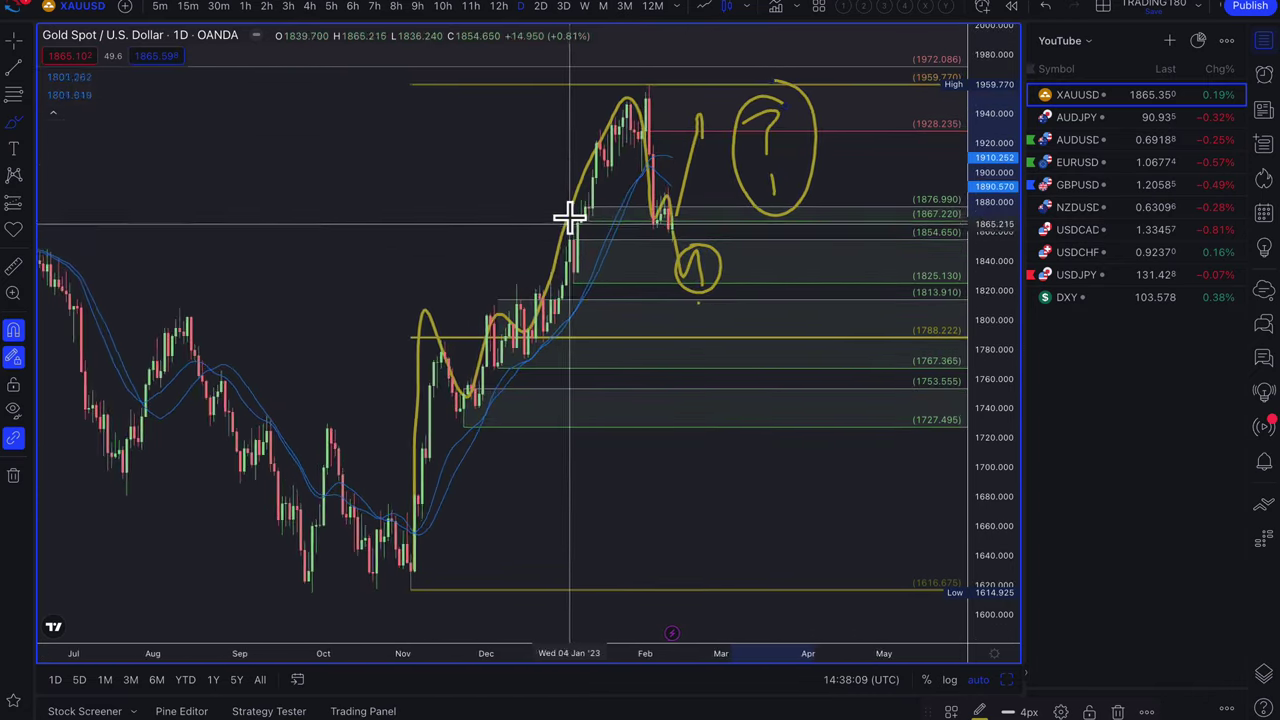
{"action": "scroll", "coordinate": [585, 240], "scroll_direction": "up", "scroll_amount": 2}
- Circle the November low and the February peak on the gold chart
{"action": "scroll", "coordinate": [594, 257], "scroll_direction": "down", "scroll_amount": 3}
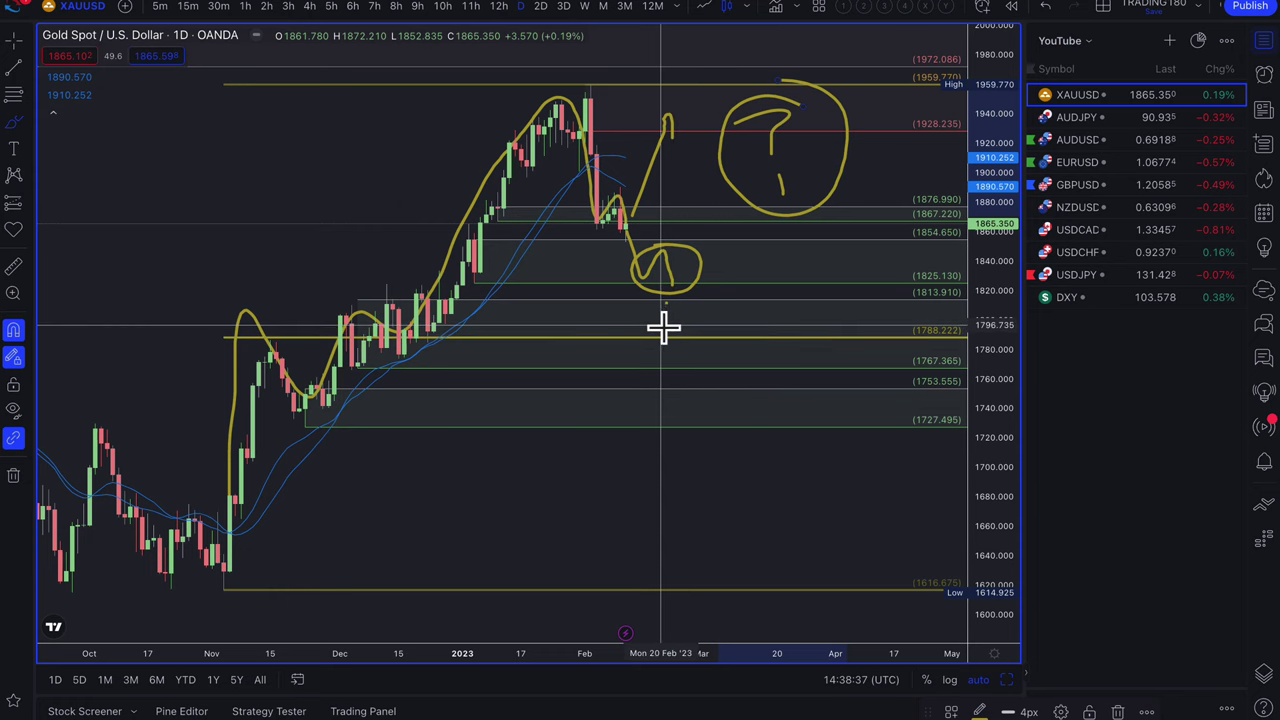
{"action": "mouse_move", "coordinate": [240, 560]}
{"action": "left_mouse_down"}
{"action": "mouse_move", "coordinate": [229, 571]}
{"action": "mouse_move", "coordinate": [257, 580]}
{"action": "mouse_move", "coordinate": [245, 560]}
{"action": "left_mouse_up"}
{"action": "mouse_move", "coordinate": [606, 71]}
{"action": "left_mouse_down"}
{"action": "mouse_move", "coordinate": [586, 120]}
{"action": "mouse_move", "coordinate": [598, 105]}
{"action": "left_mouse_up"}
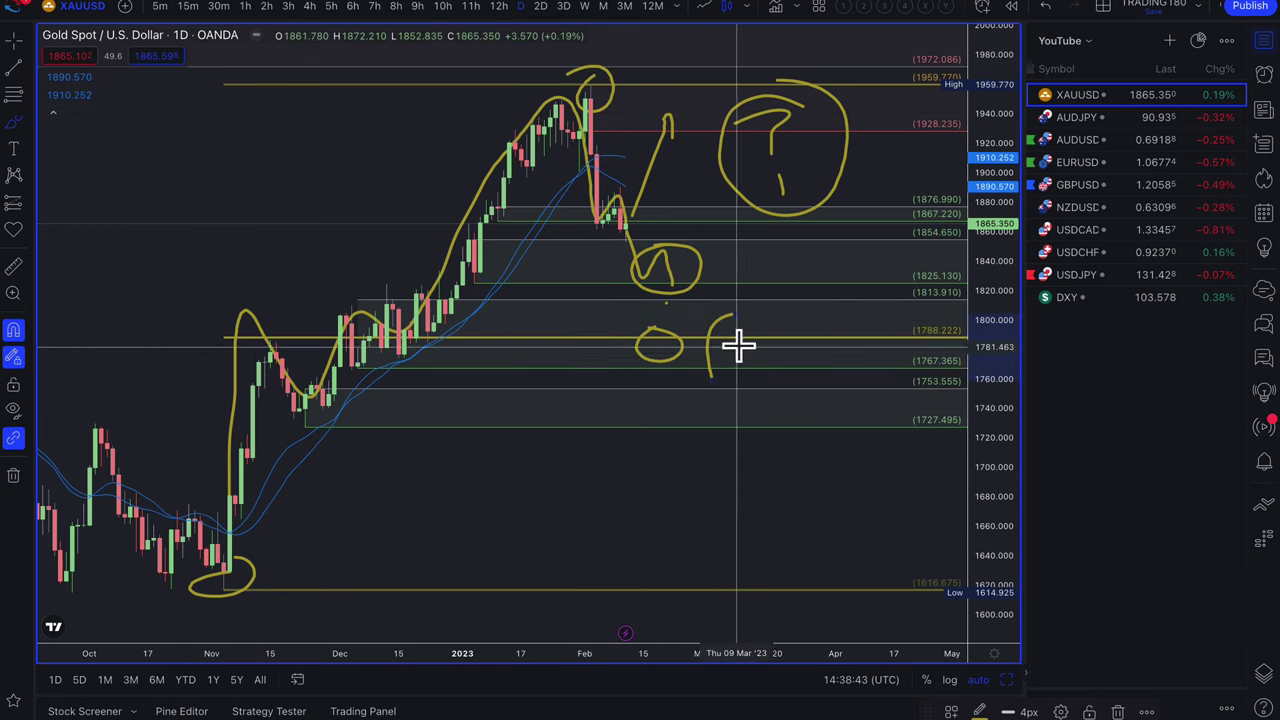
- Write 0 and FV near 1788 and draw a line from the question mark down to it
{"action": "left_click_drag", "start_coordinate": [760, 375], "coordinate": [776, 324]}
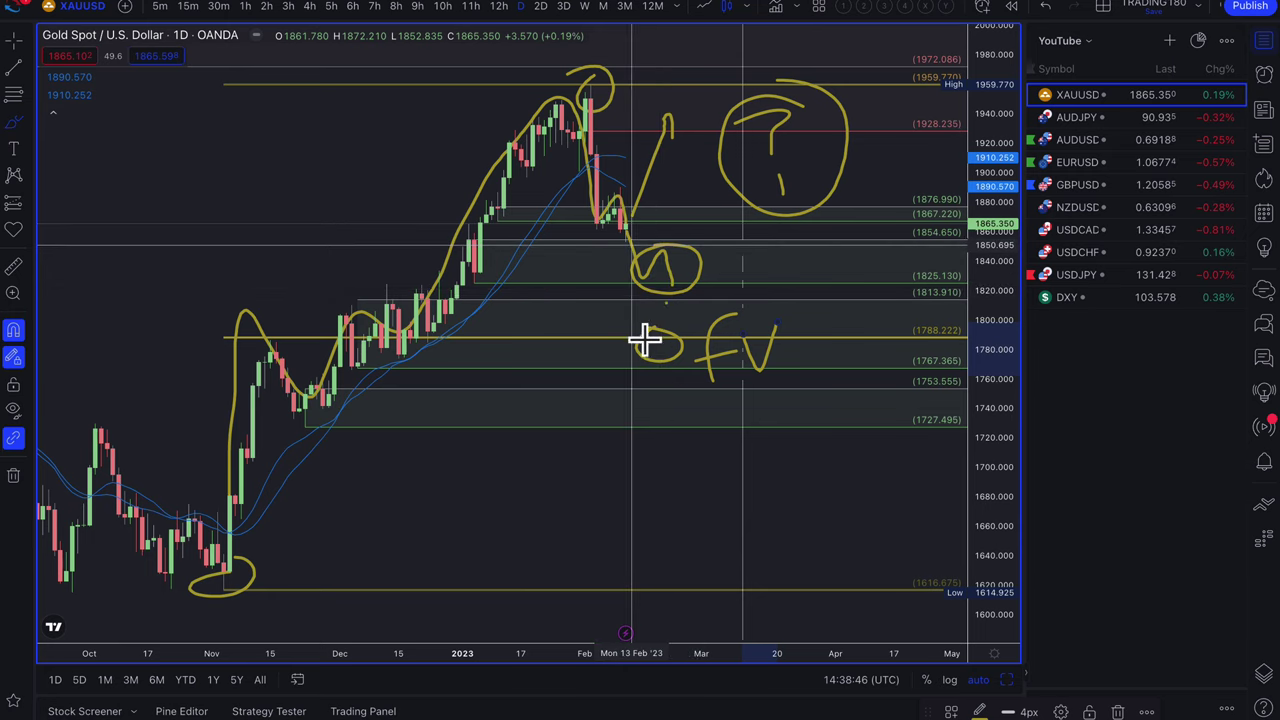
{"action": "left_click_drag", "start_coordinate": [646, 331], "coordinate": [652, 314]}
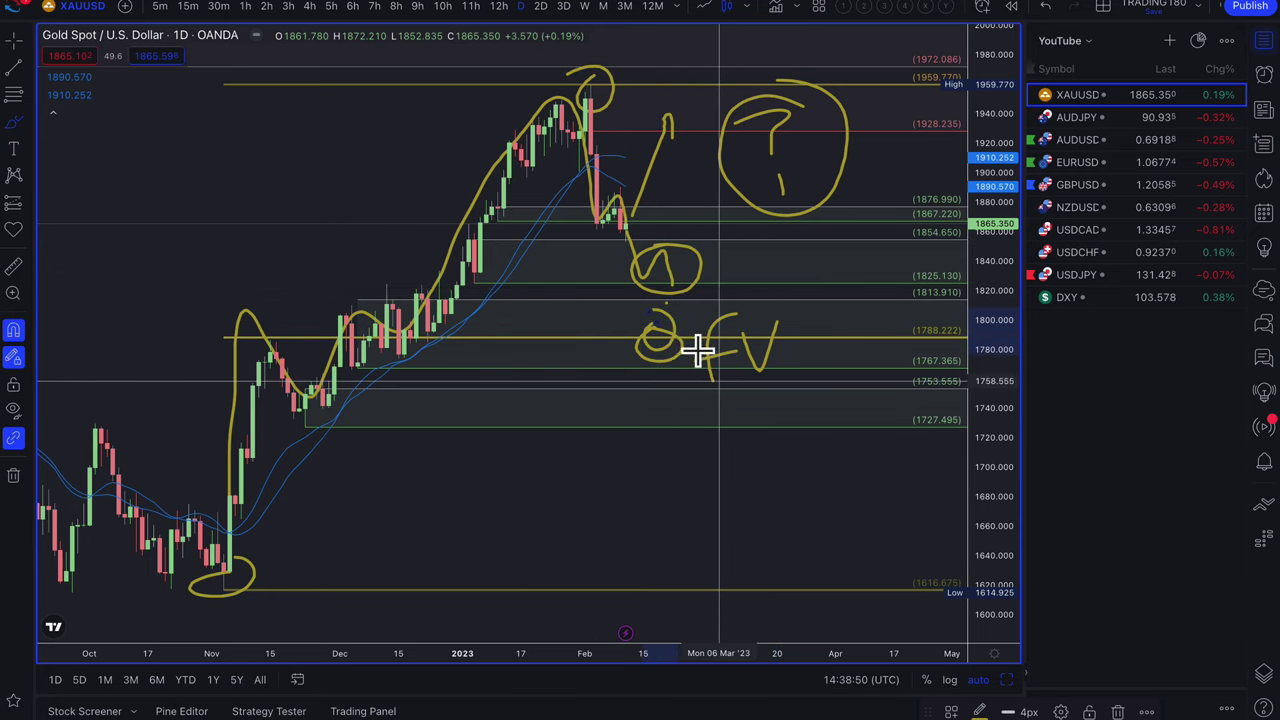
{"action": "left_click_drag", "start_coordinate": [780, 191], "coordinate": [692, 310]}
{"action": "scroll", "coordinate": [737, 346], "scroll_direction": "down", "scroll_amount": 3}
{"action": "scroll", "coordinate": [700, 347], "scroll_direction": "down", "scroll_amount": 2}
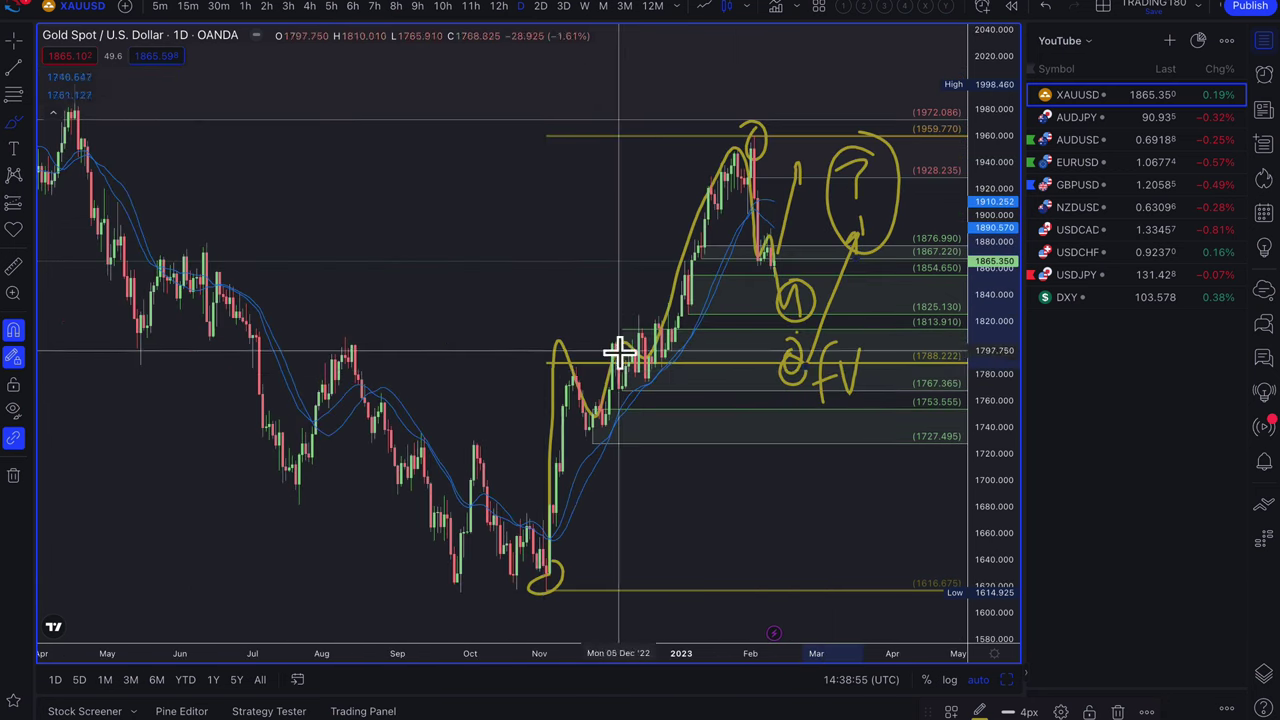
- Draw a yellow rectangle zone from about 1789 to 1803 across the gold chart
{"action": "left_click", "coordinate": [31, 122]}
{"action": "left_click", "coordinate": [92, 185]}
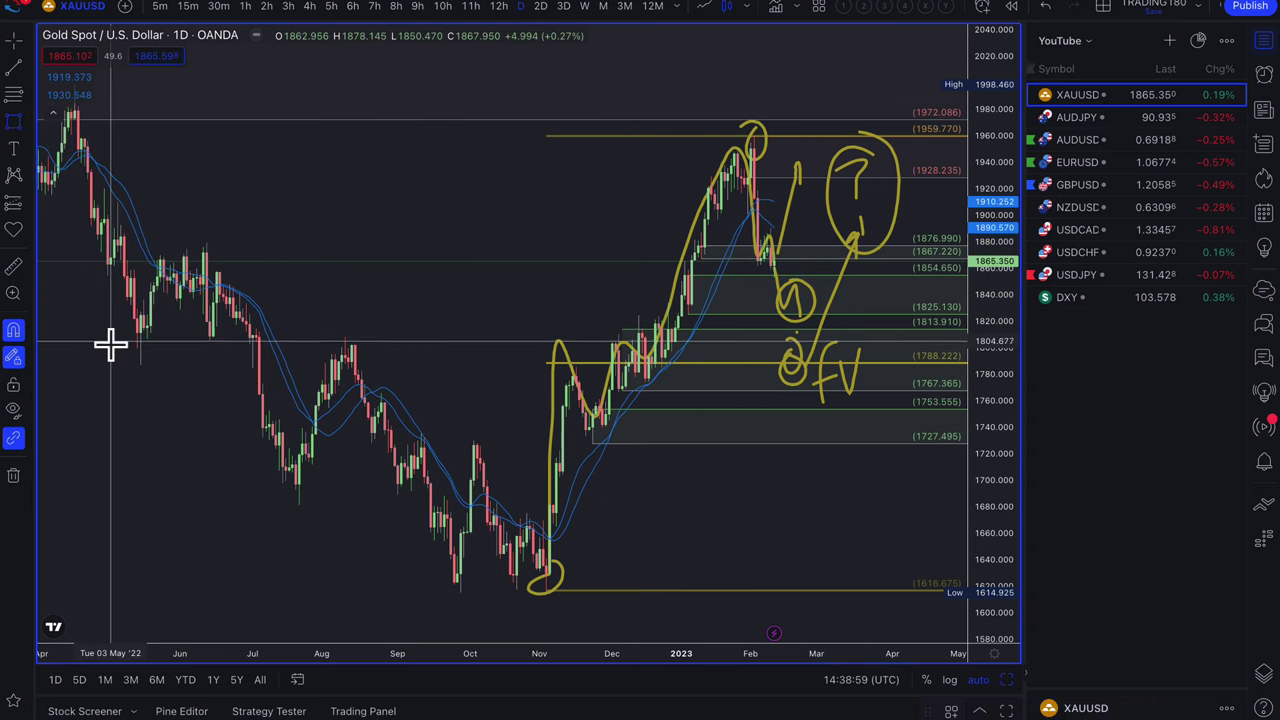
{"action": "left_click_drag", "start_coordinate": [109, 343], "coordinate": [639, 372]}
{"action": "mouse_move", "coordinate": [750, 364]}
{"action": "left_mouse_down"}
{"action": "mouse_move", "coordinate": [871, 343]}
{"action": "mouse_move", "coordinate": [886, 360]}
{"action": "mouse_move", "coordinate": [571, 398]}
{"action": "mouse_move", "coordinate": [534, 377]}
{"action": "left_mouse_up"}
{"action": "scroll", "coordinate": [534, 377], "scroll_direction": "up", "scroll_amount": 3}
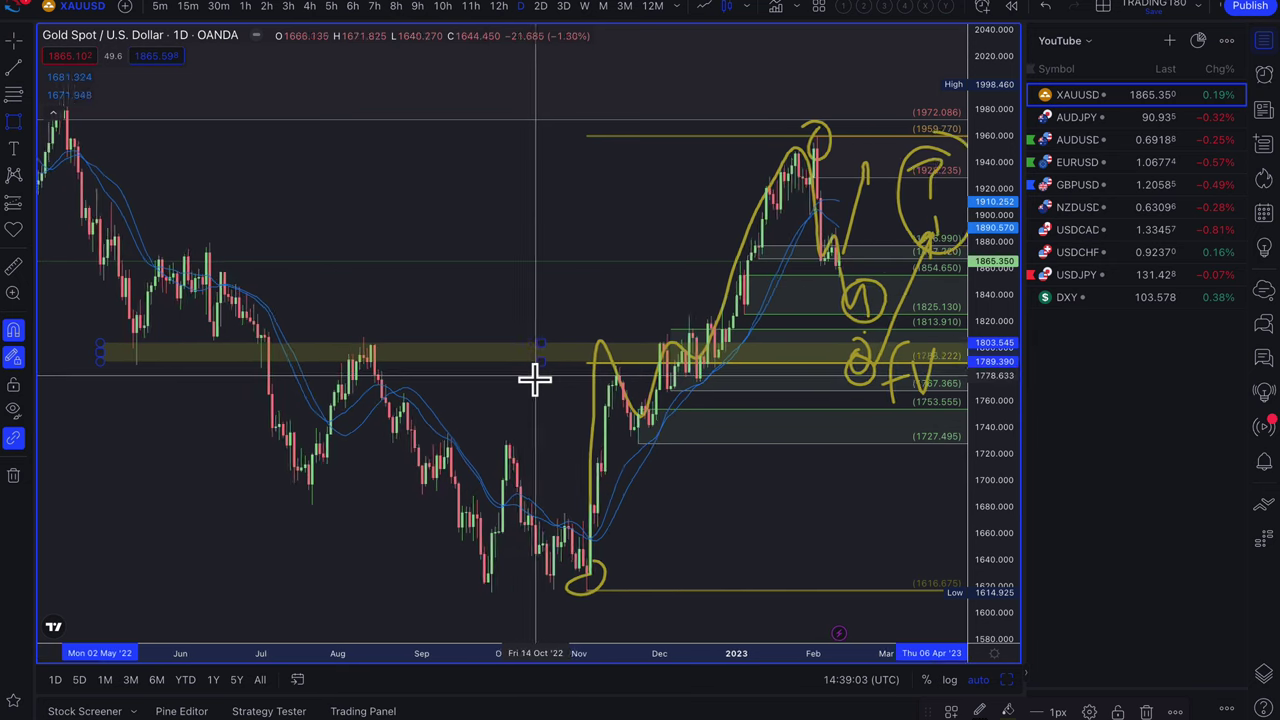
{"action": "scroll", "coordinate": [534, 377], "scroll_direction": "up", "scroll_amount": 3}
{"action": "scroll", "coordinate": [536, 371], "scroll_direction": "right", "scroll_amount": 5}
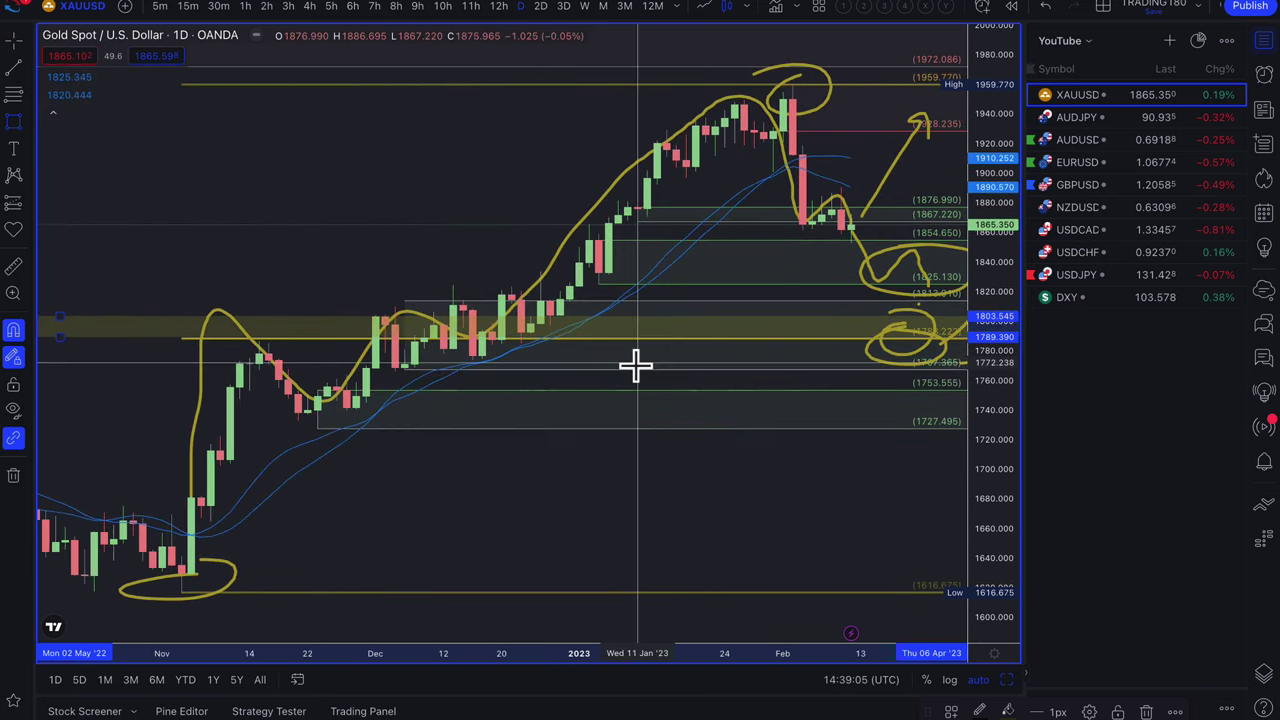
{"action": "scroll", "coordinate": [635, 366], "scroll_direction": "down", "scroll_amount": 2}
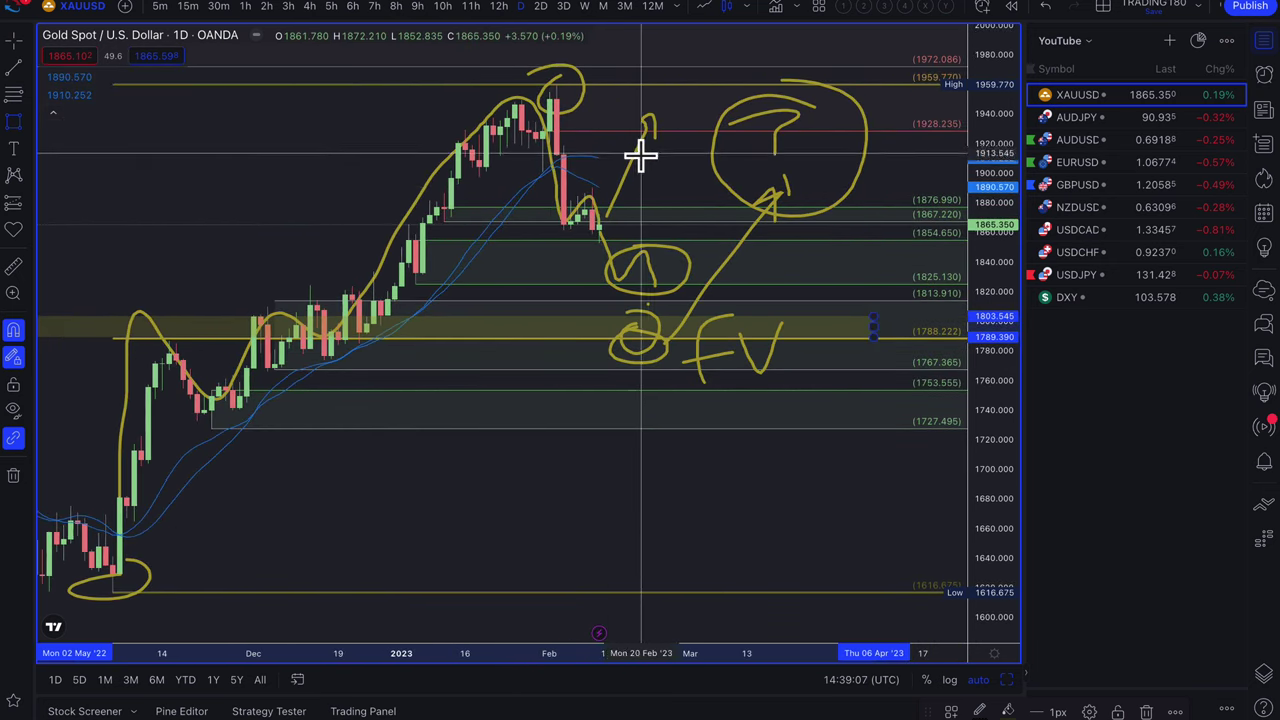
- Delete a stray box near 1930, then circle the projected peak there with the brush
{"action": "left_click_drag", "start_coordinate": [655, 109], "coordinate": [703, 137]}
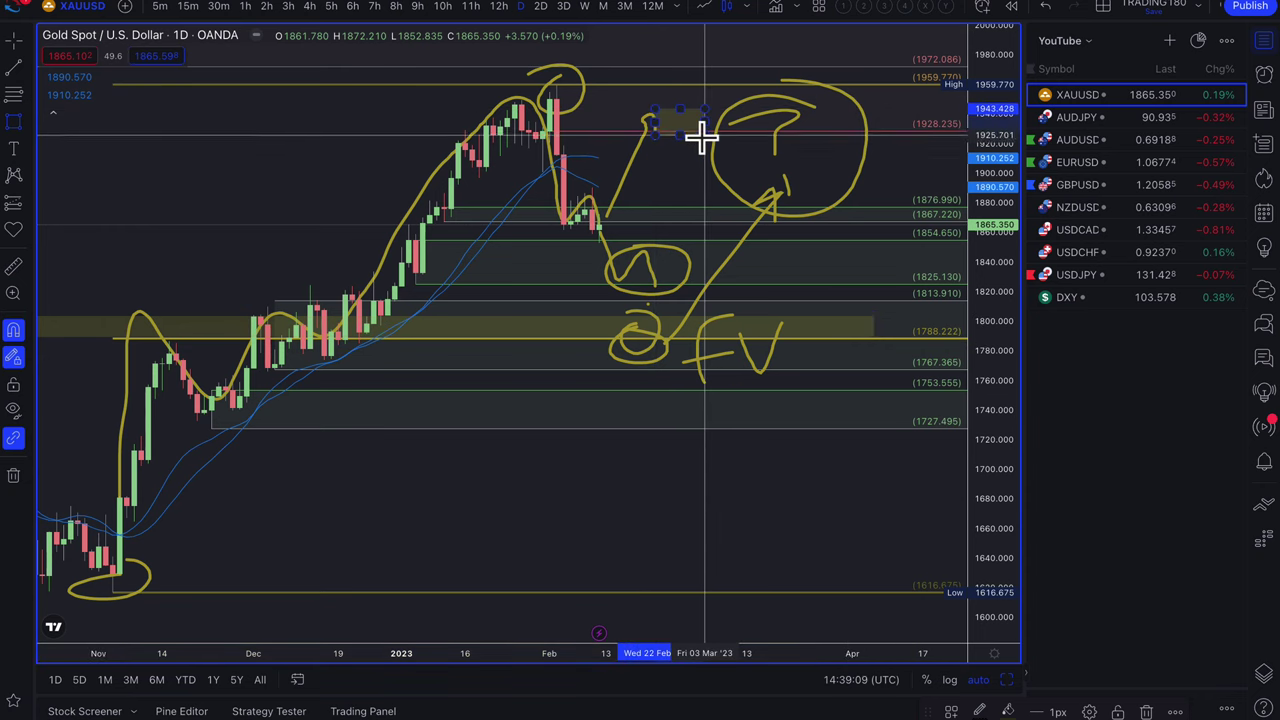
{"action": "key", "text": "Delete"}
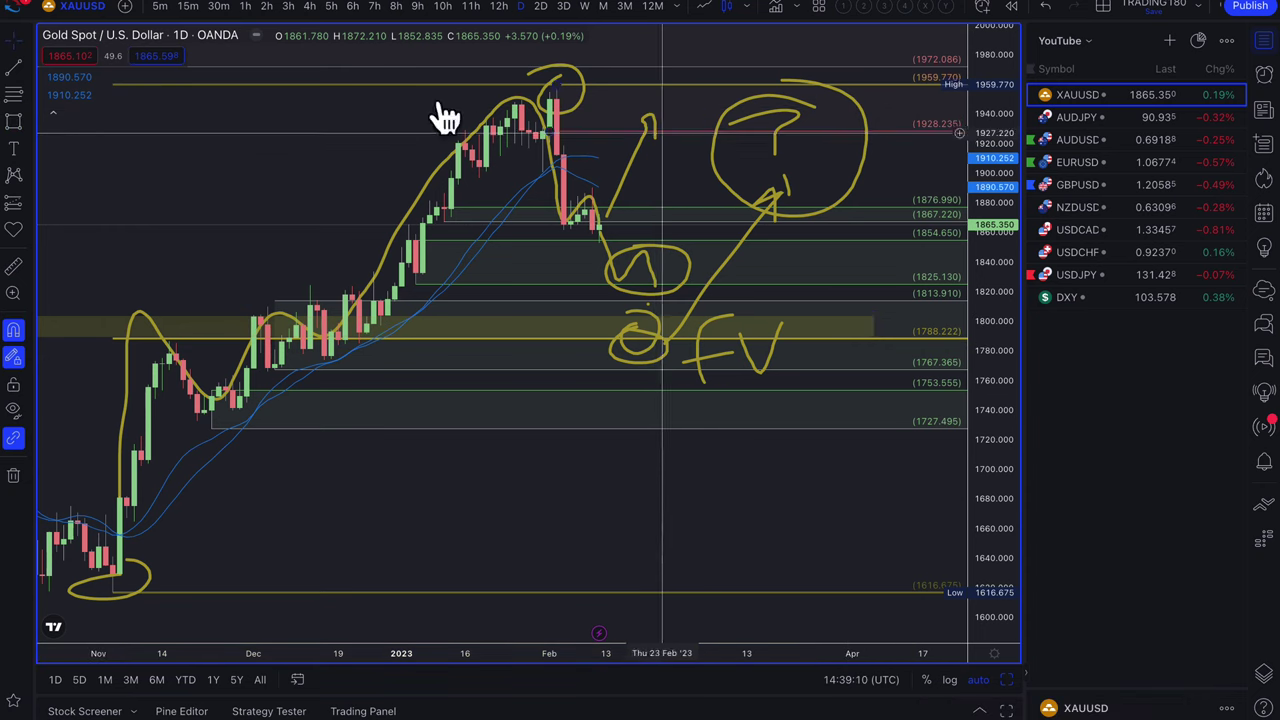
{"action": "left_click", "coordinate": [33, 120]}
{"action": "left_click", "coordinate": [75, 124]}
{"action": "mouse_move", "coordinate": [645, 105]}
{"action": "left_mouse_down"}
{"action": "mouse_move", "coordinate": [670, 142]}
{"action": "mouse_move", "coordinate": [663, 125]}
{"action": "mouse_move", "coordinate": [671, 174]}
{"action": "left_mouse_up"}
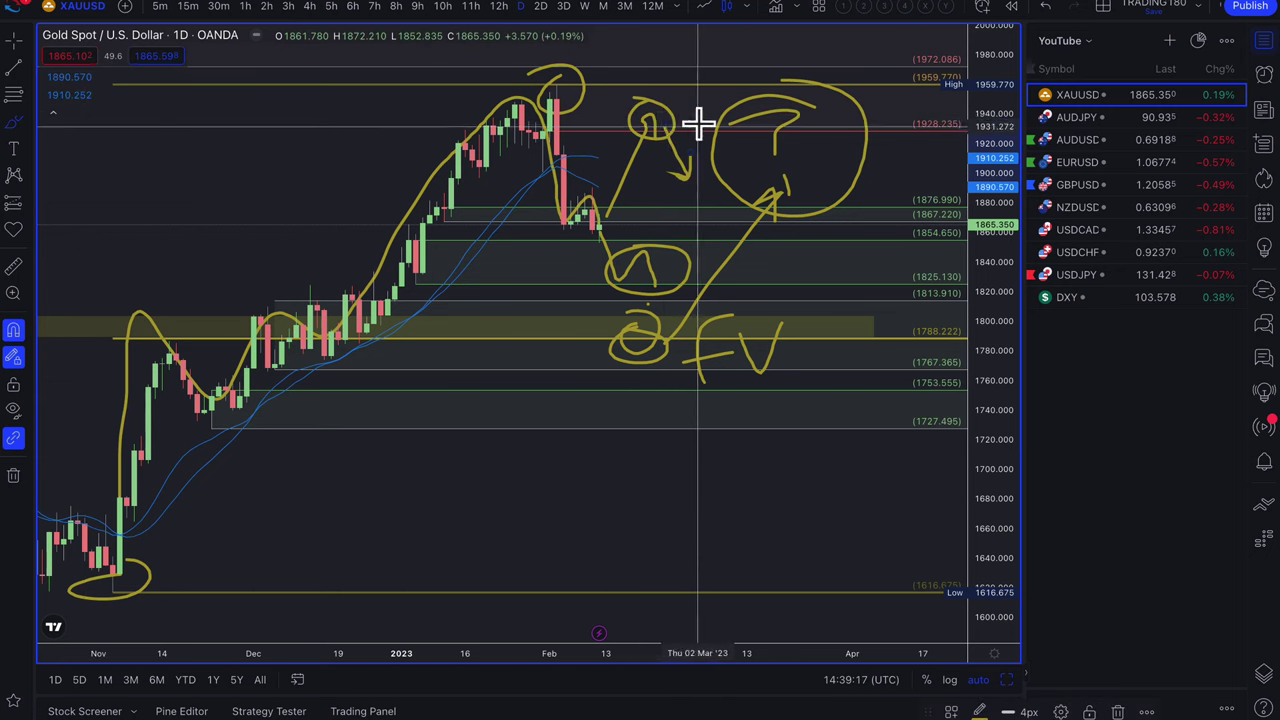